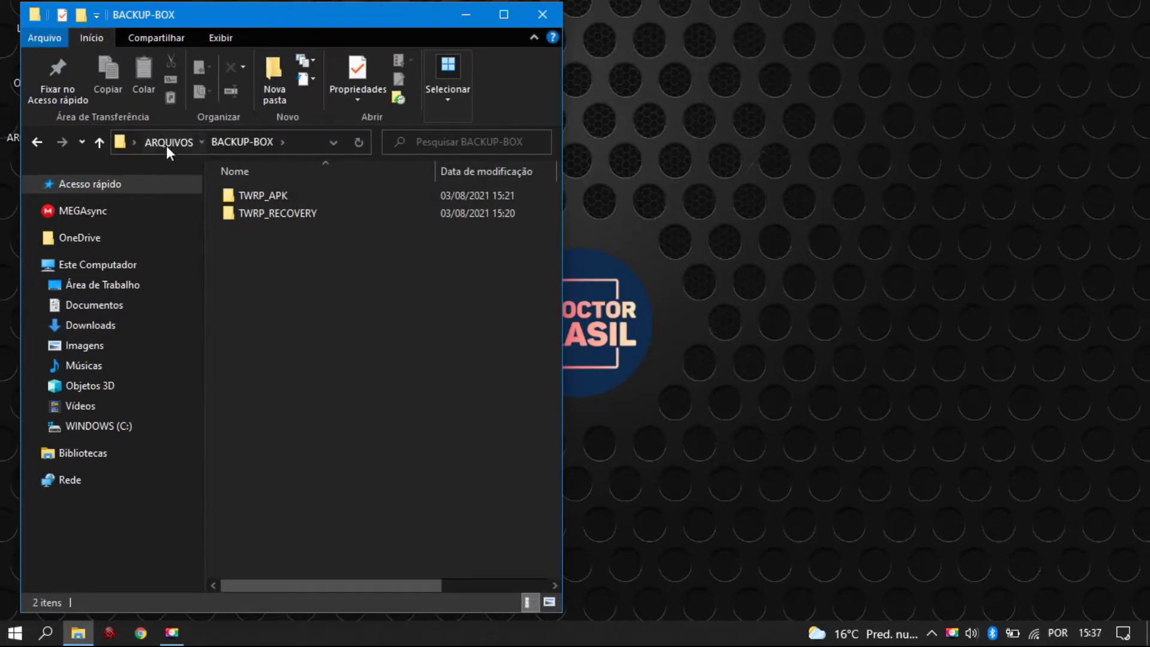
# Open the RKDUMPER folder inside ARQUIVOS > BACKUP-PC.
pyautogui.click(166, 143)
pyautogui.doubleClick(271, 215)
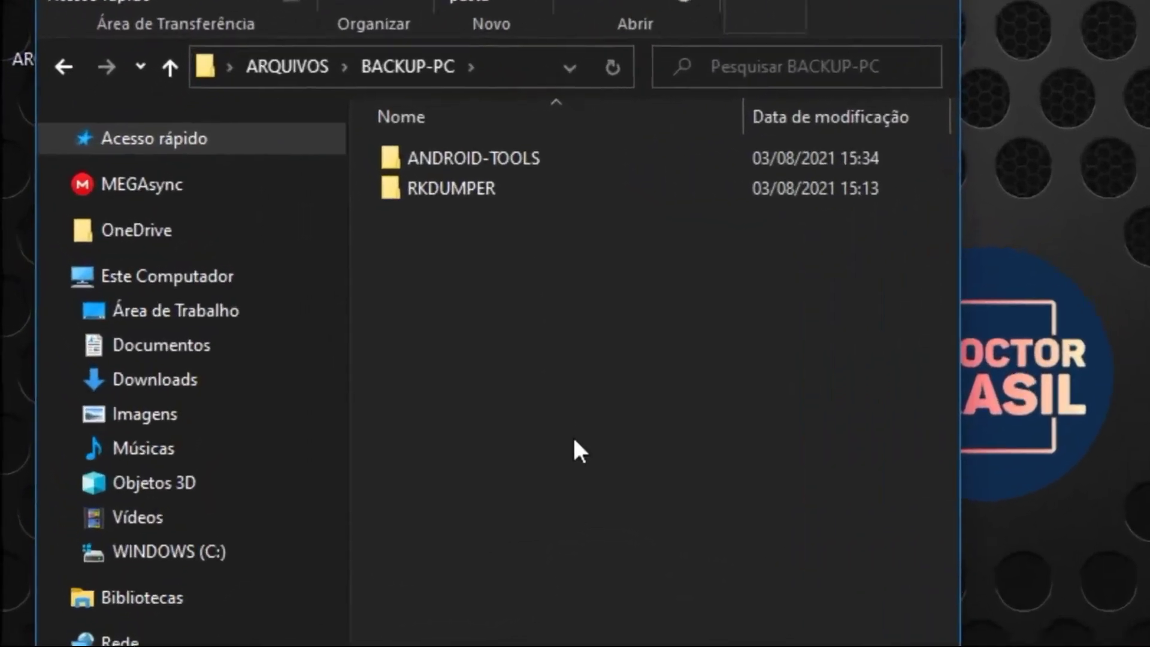
pyautogui.click(489, 154)
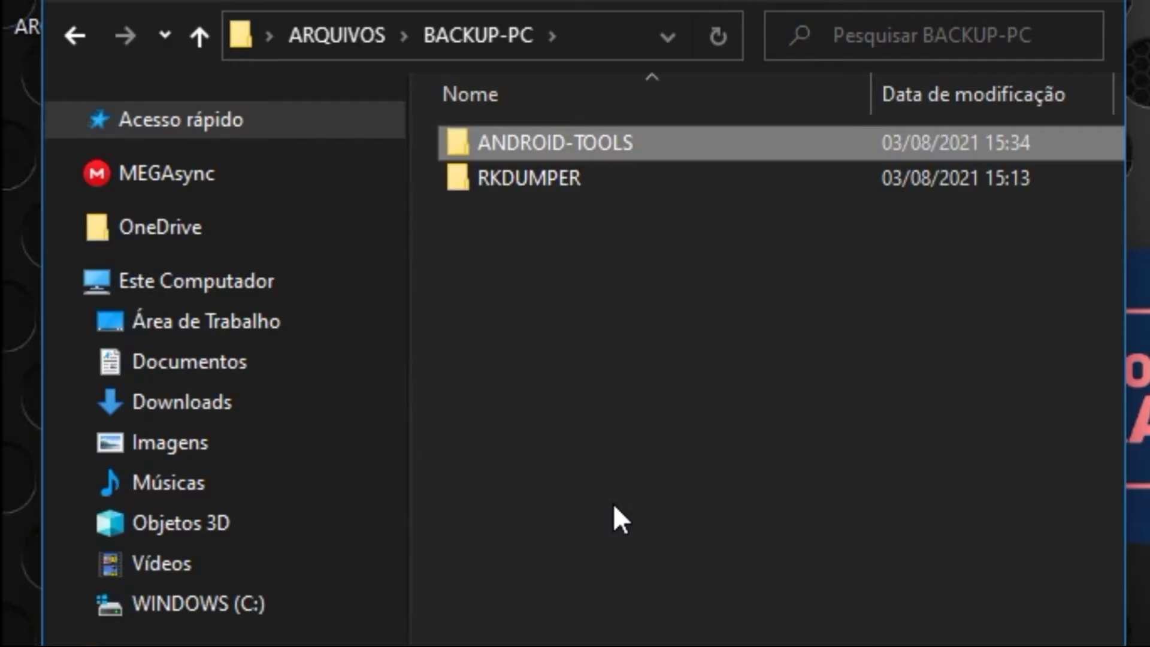
pyautogui.doubleClick(540, 180)
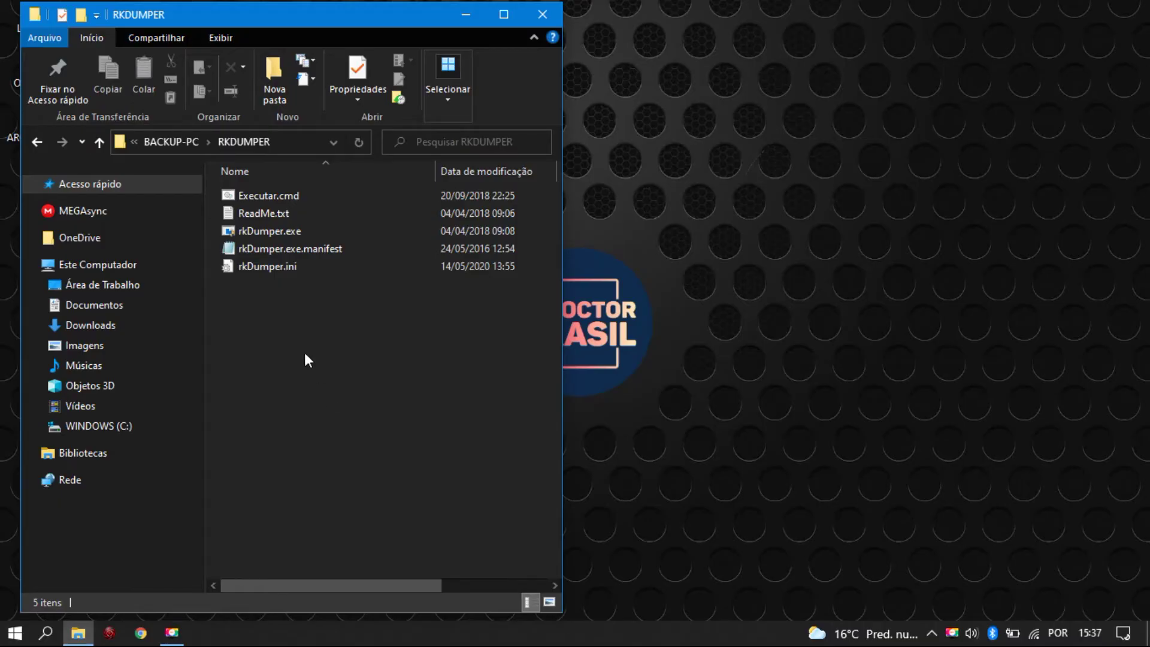
# Rename the file Executar.cmd in the RKDUMPER folder as Executar.bat.
pyautogui.click(295, 195)
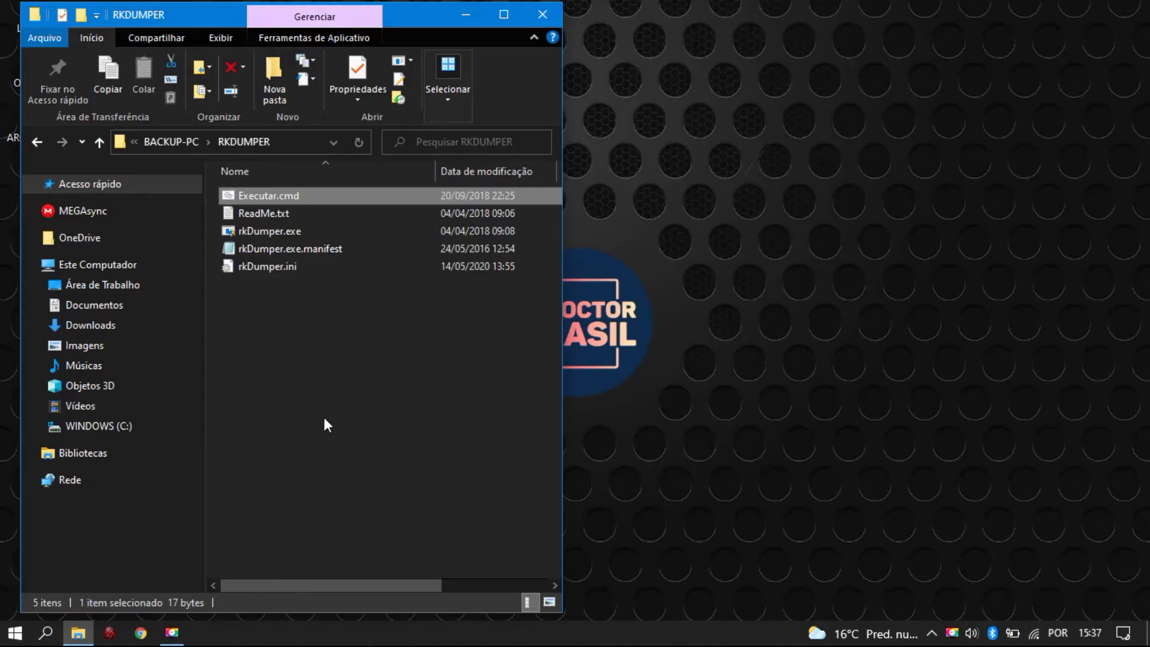
pyautogui.click(303, 197)
pyautogui.press('End')
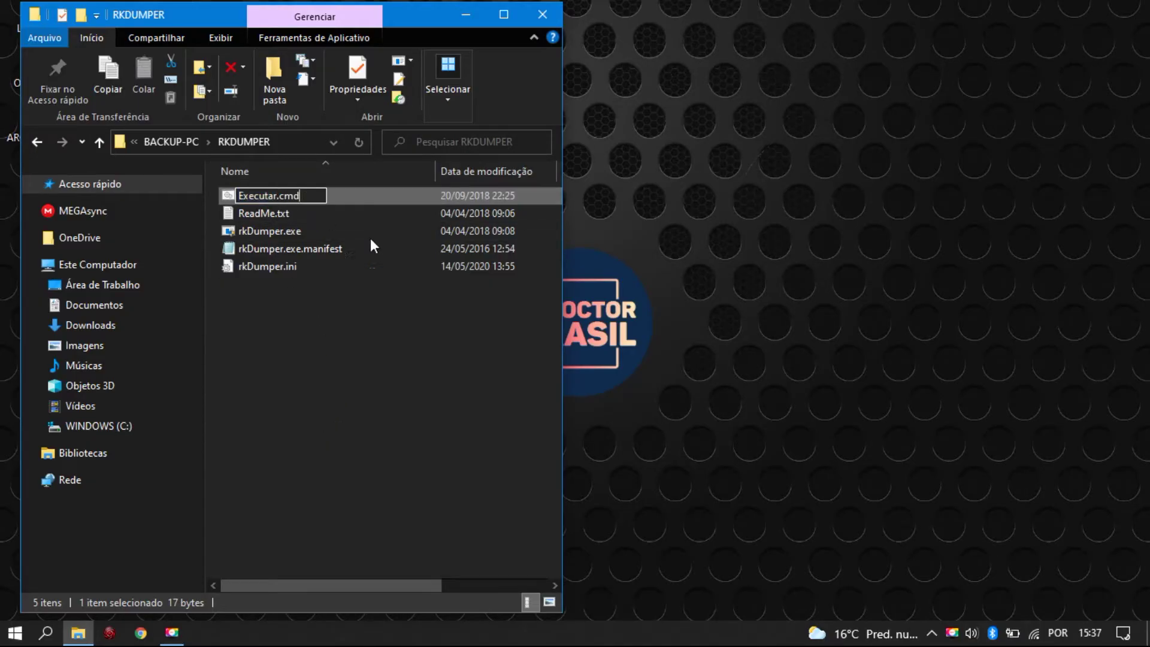
pyautogui.press('BackSpace')
pyautogui.press('BackSpace')
pyautogui.press('BackSpace')
pyautogui.write('BAT')
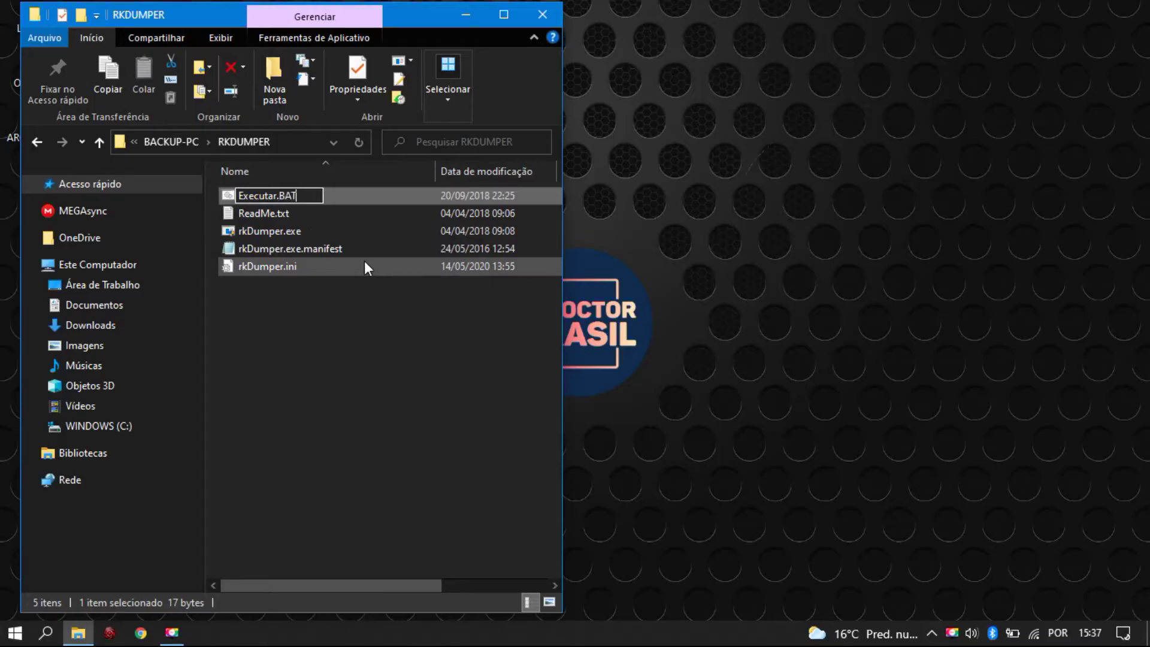
pyautogui.press('BackSpace')
pyautogui.press('BackSpace')
pyautogui.press('BackSpace')
pyautogui.write('bat')
pyautogui.press('Return')
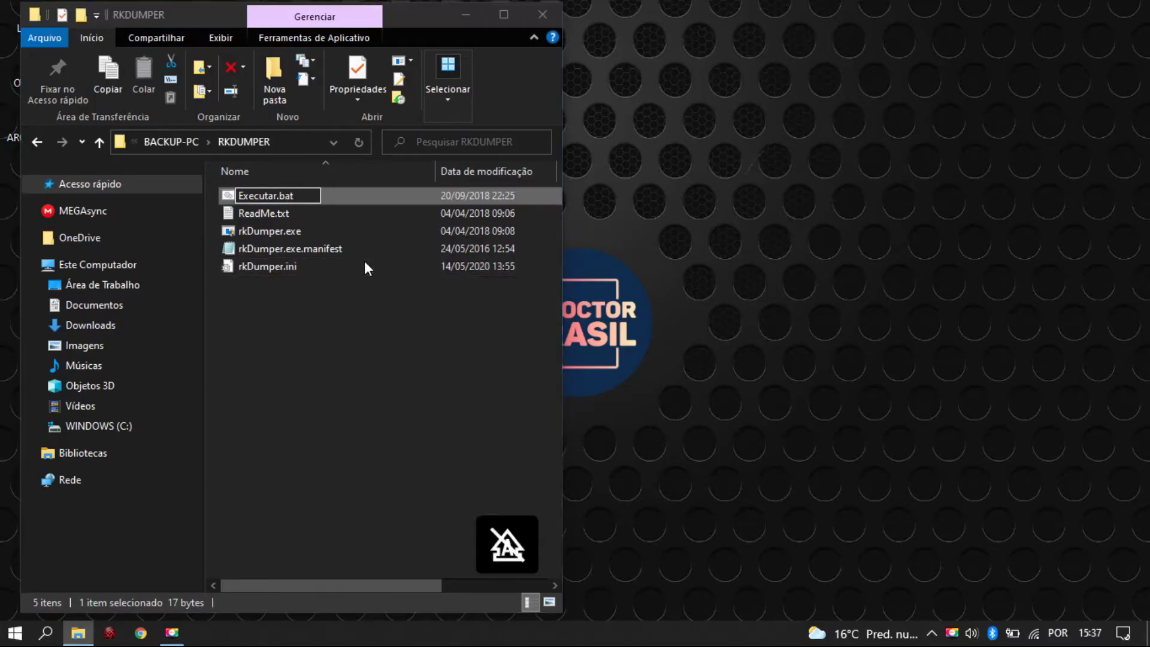
pyautogui.press('Return')
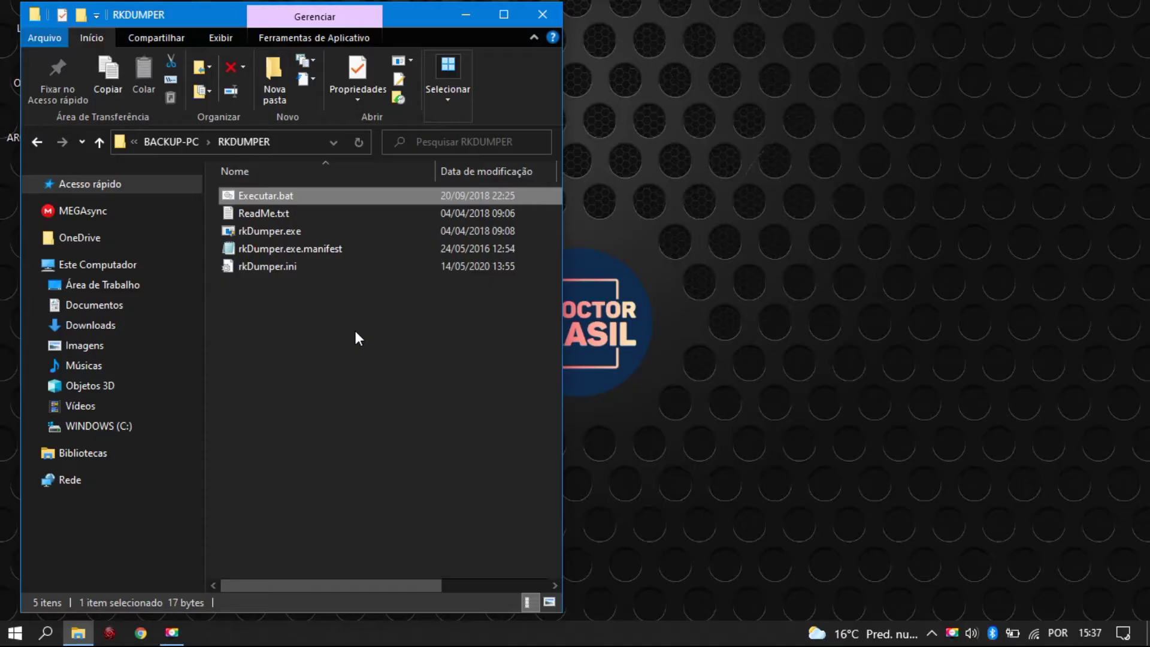
pyautogui.click(330, 417)
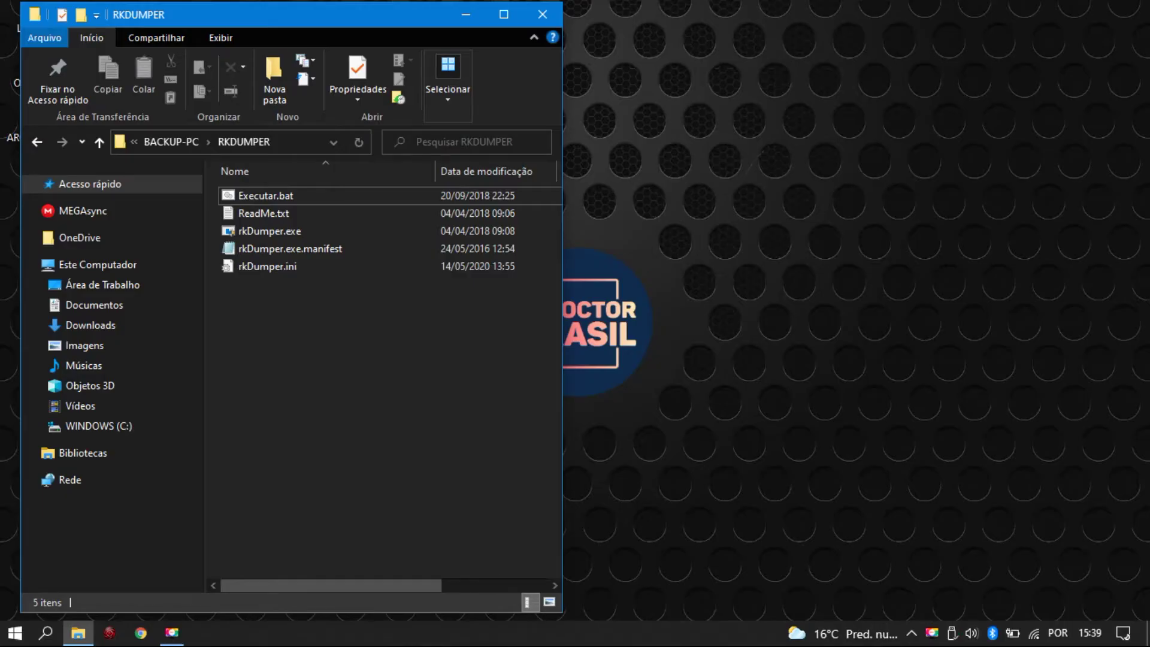
# Search the computer for "factory" and launch FactoryTool.exe.
pyautogui.press('super')
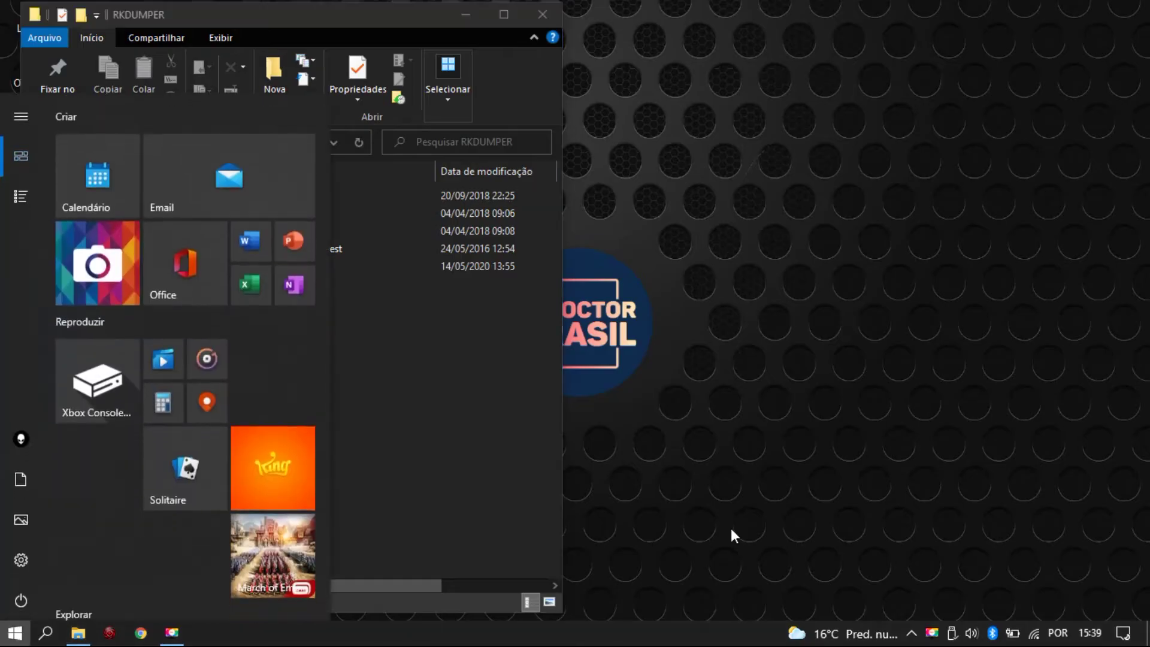
pyautogui.write('fac')
pyautogui.press('Down')
pyautogui.press('Down')
pyautogui.press('BackSpace')
pyautogui.press('BackSpace')
pyautogui.press('BackSpace')
pyautogui.press('BackSpace')
pyautogui.press('BackSpace')
pyautogui.press('BackSpace')
pyautogui.press('BackSpace')
pyautogui.hotkey('ctrl', 'a')
pyautogui.write('factory')
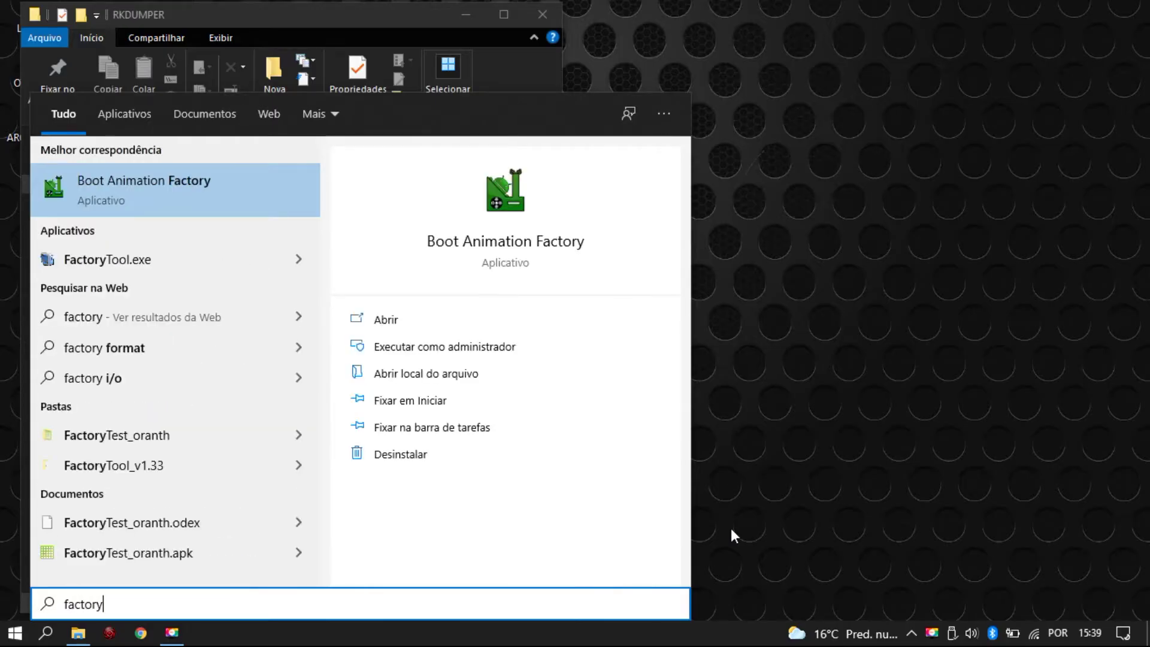
pyautogui.press('Down')
pyautogui.press('Return')
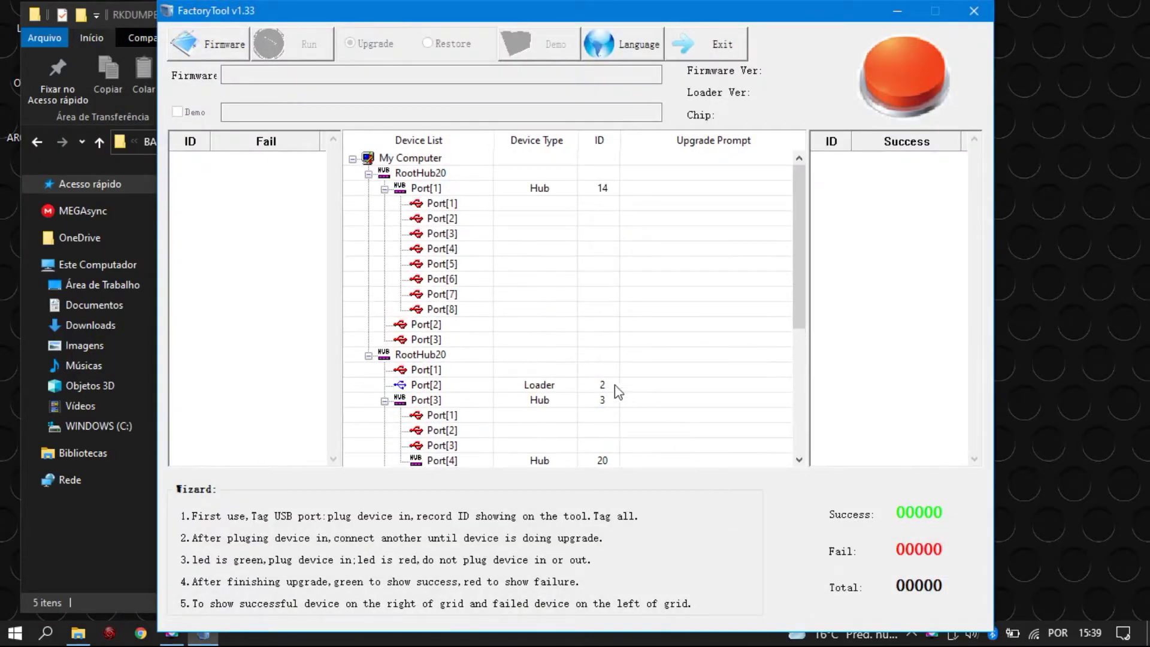
# Check the connected Loader device in the FactoryTool device list and close the program.
pyautogui.click(614, 385)
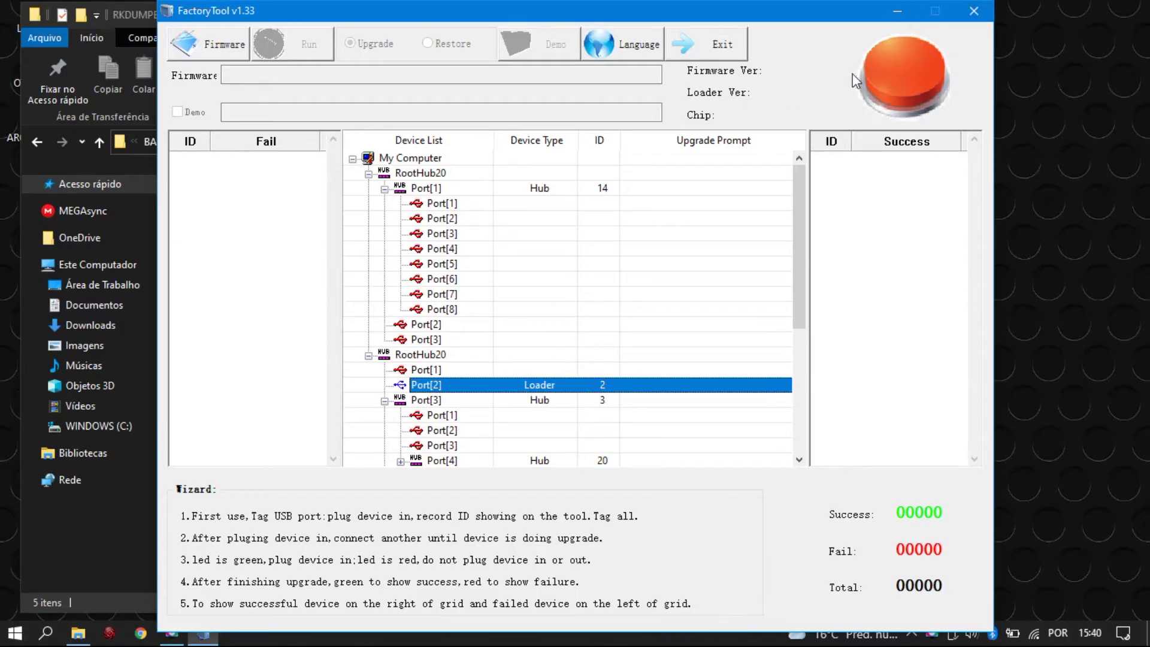
pyautogui.click(973, 11)
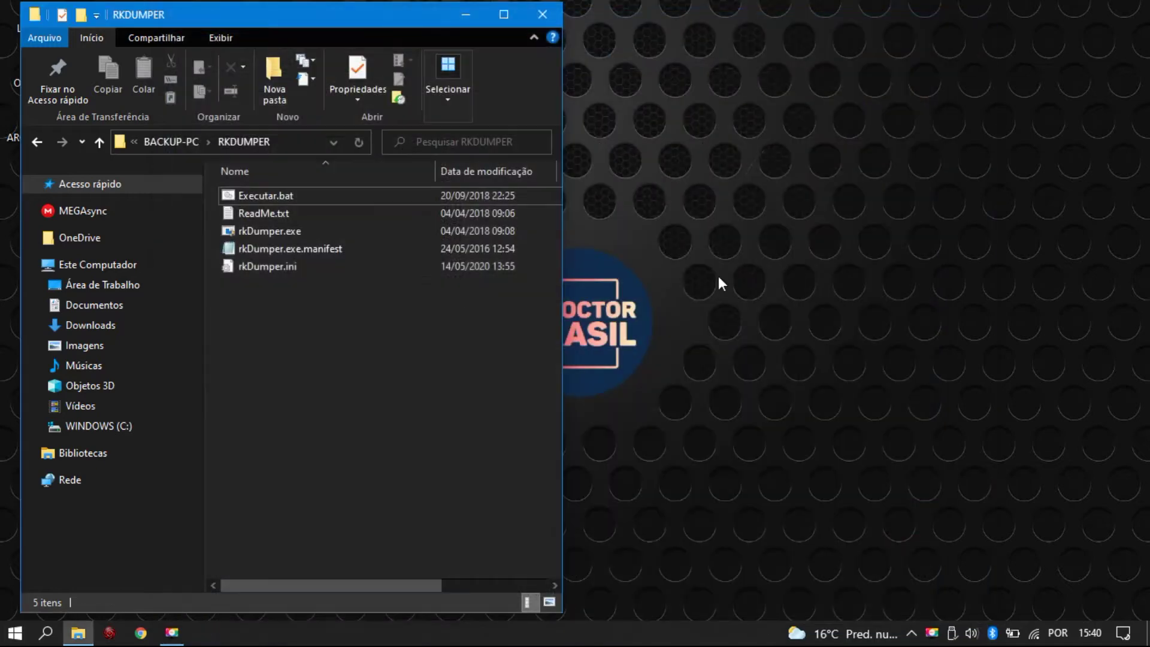
# Run Executar.bat from the RKDUMPER folder to start dumping the device's firmware.
pyautogui.click(258, 197)
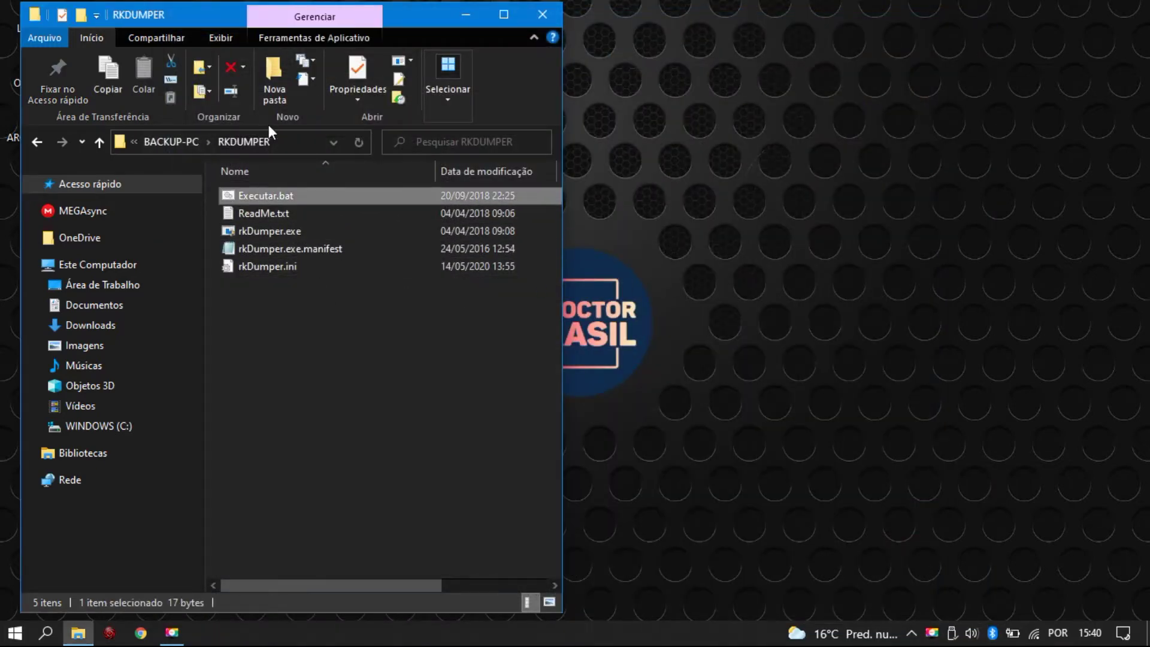
pyautogui.doubleClick(276, 195)
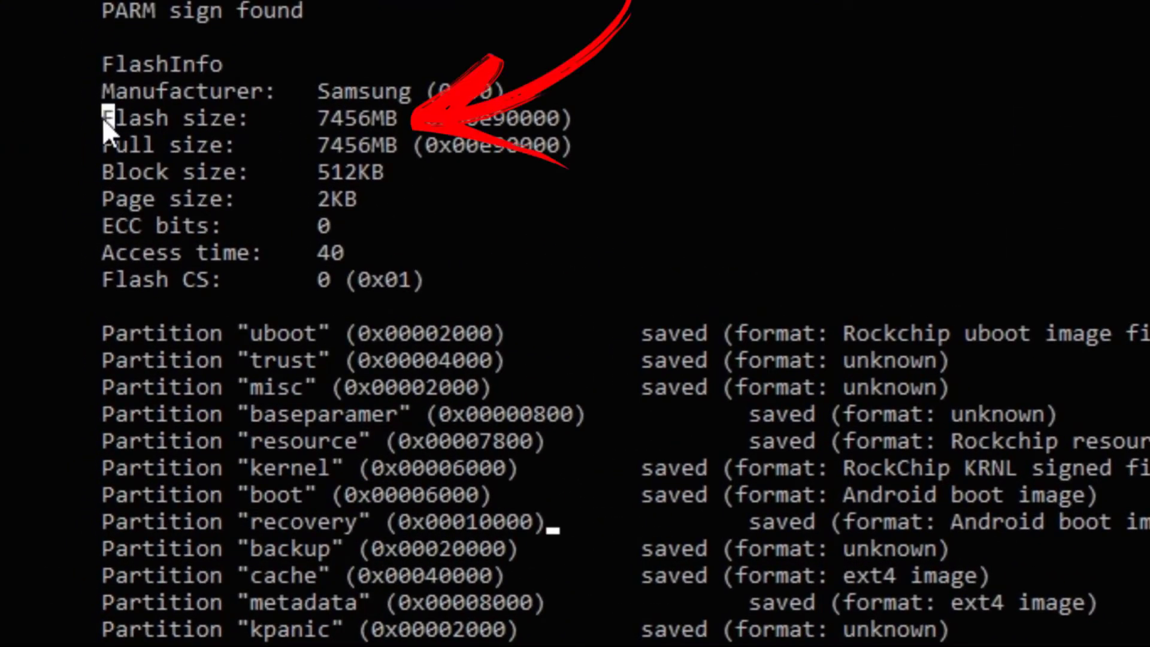
# Highlight the flash size and manufacturer lines in the rkDumper console's FlashInfo section.
pyautogui.moveTo(102, 117); pyautogui.dragTo(309, 124)
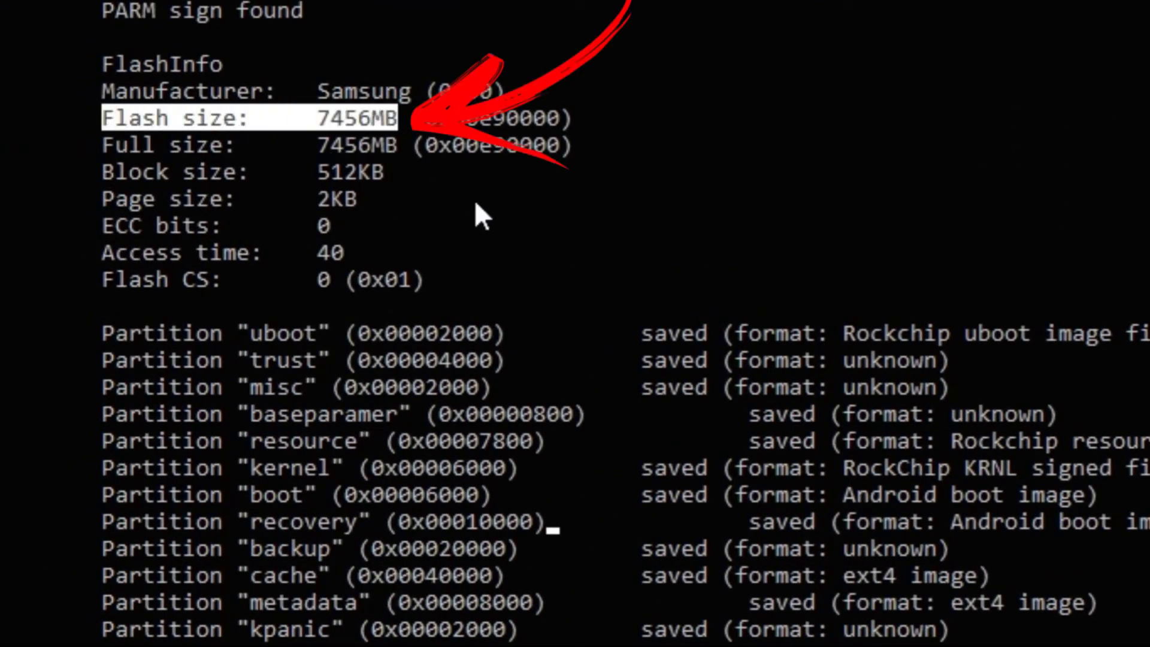
pyautogui.click(191, 87)
pyautogui.moveTo(100, 92); pyautogui.dragTo(403, 95)
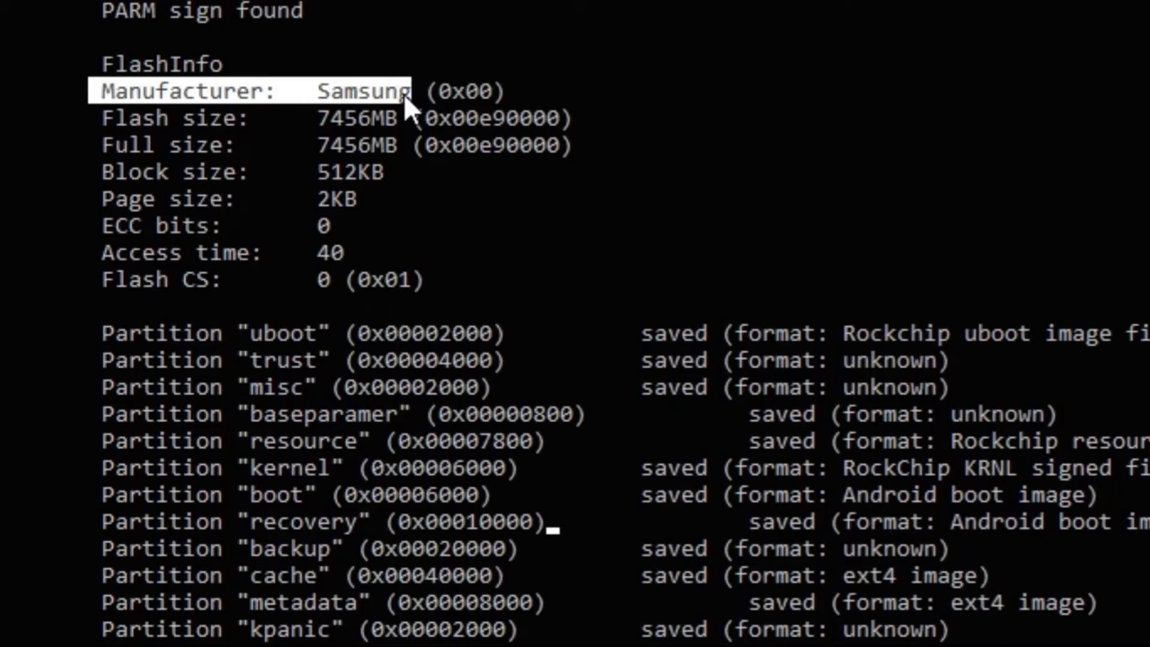
pyautogui.click(338, 145)
pyautogui.moveTo(109, 120); pyautogui.dragTo(304, 113)
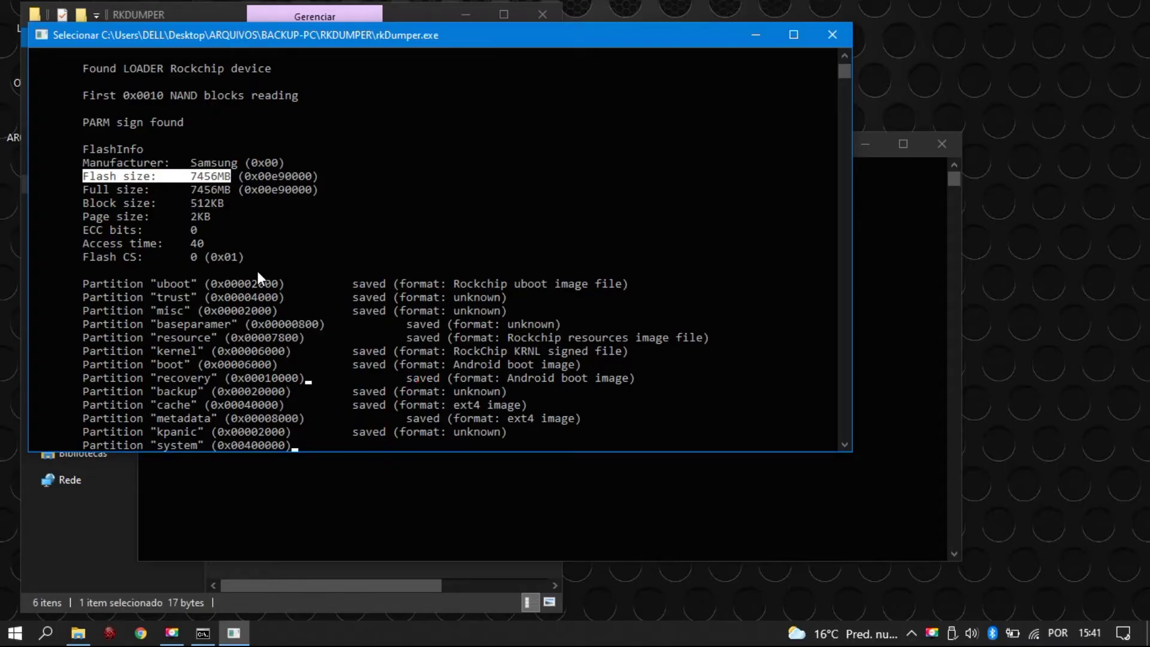
# Clear the console windows away from the RKDUMPER file list and open its Output folder.
pyautogui.moveTo(228, 42); pyautogui.dragTo(686, 76)
pyautogui.doubleClick(266, 213)
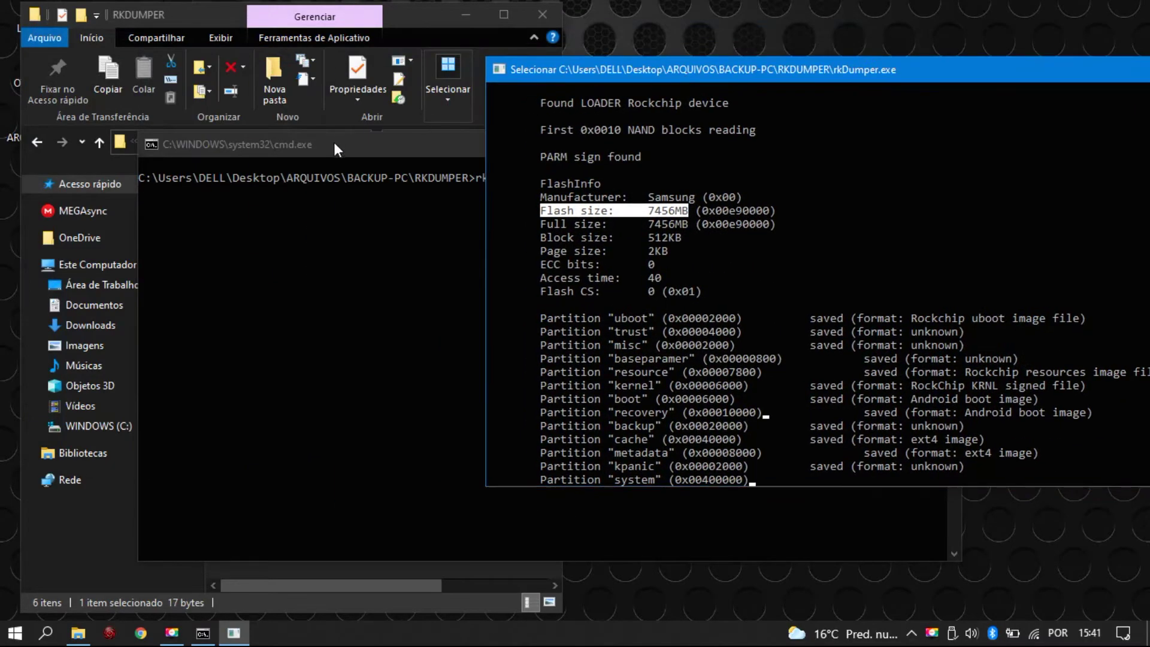
pyautogui.click(1028, 175)
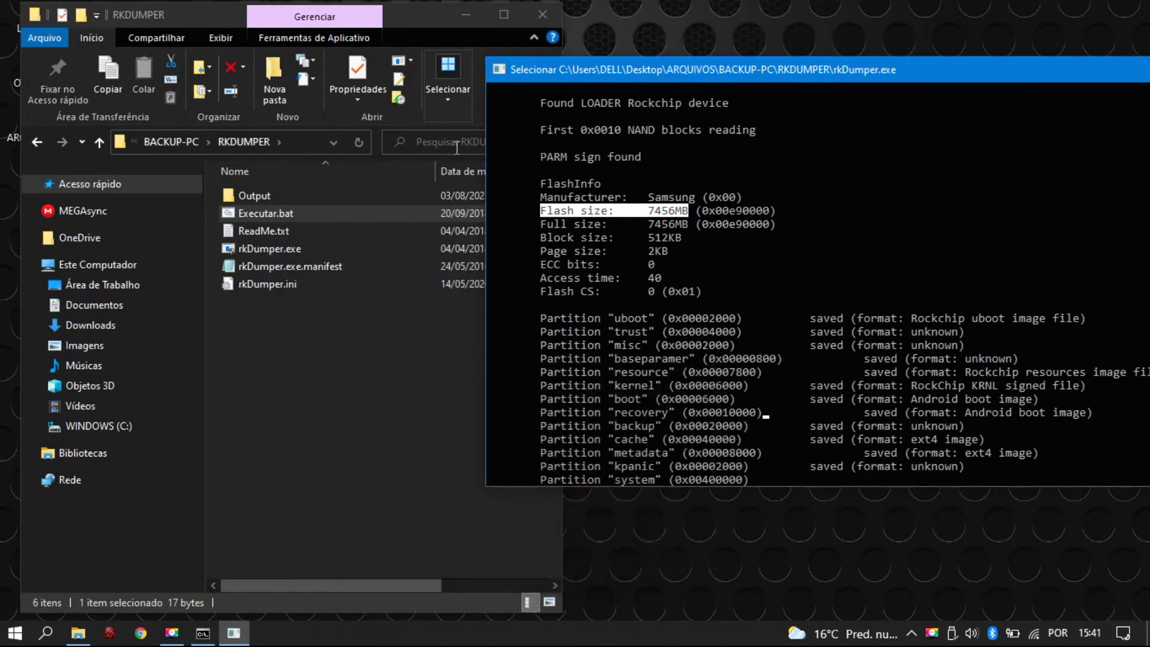
pyautogui.click(248, 196)
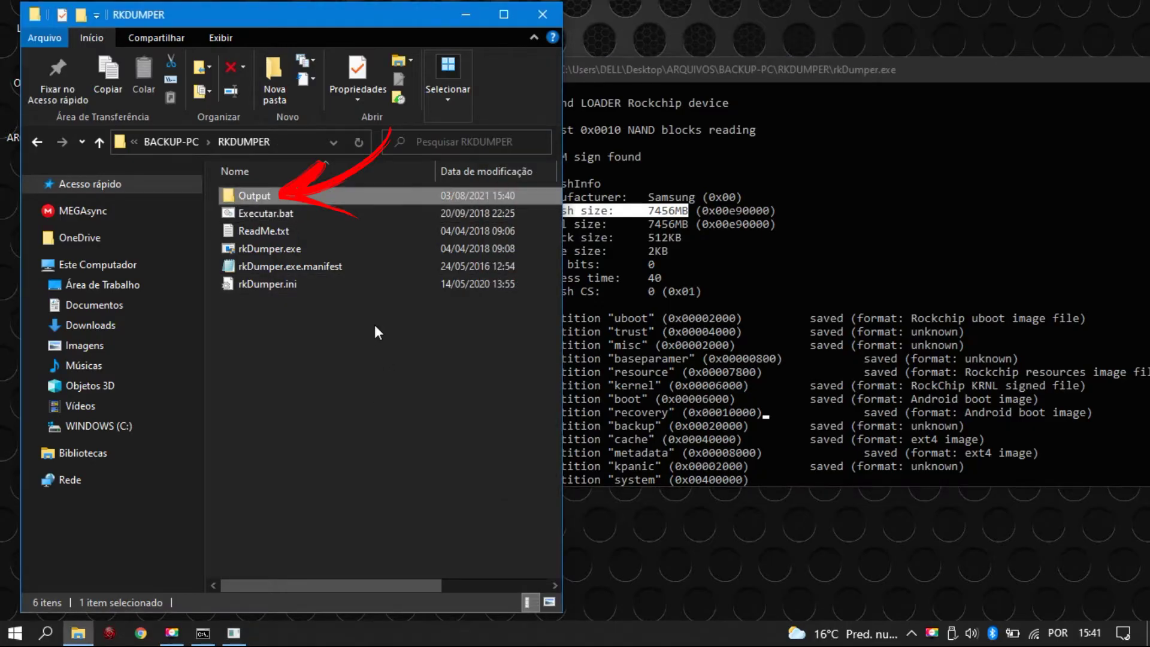
pyautogui.doubleClick(259, 197)
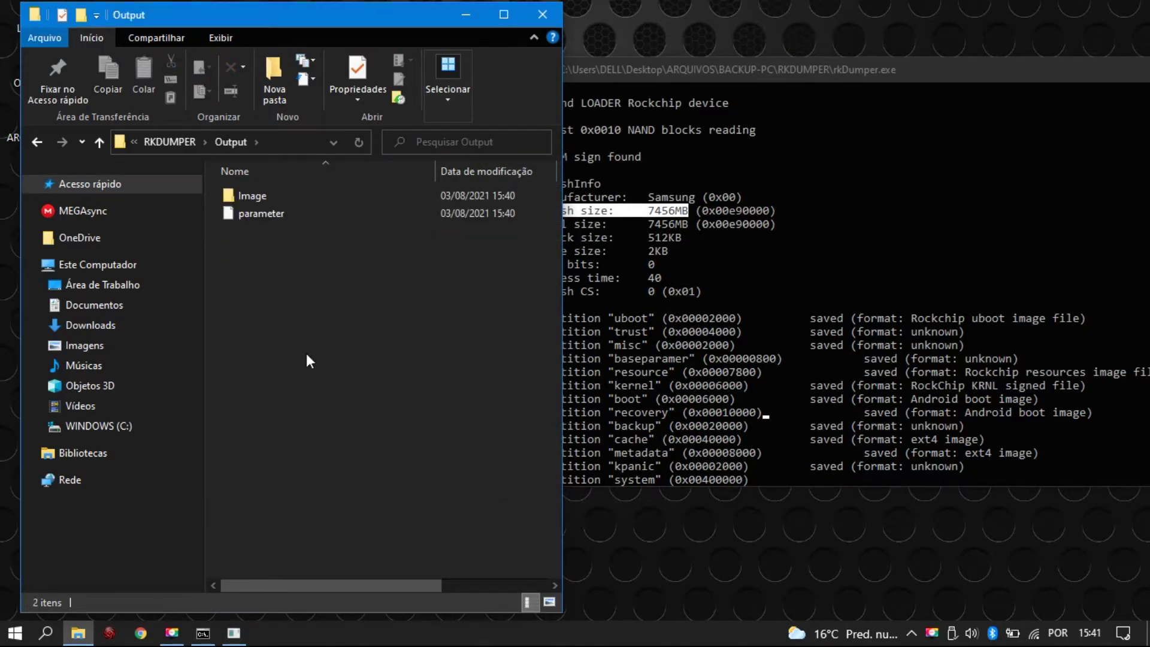
# Rename the parameter file in the Output folder as parameter.txt.
pyautogui.click(270, 215)
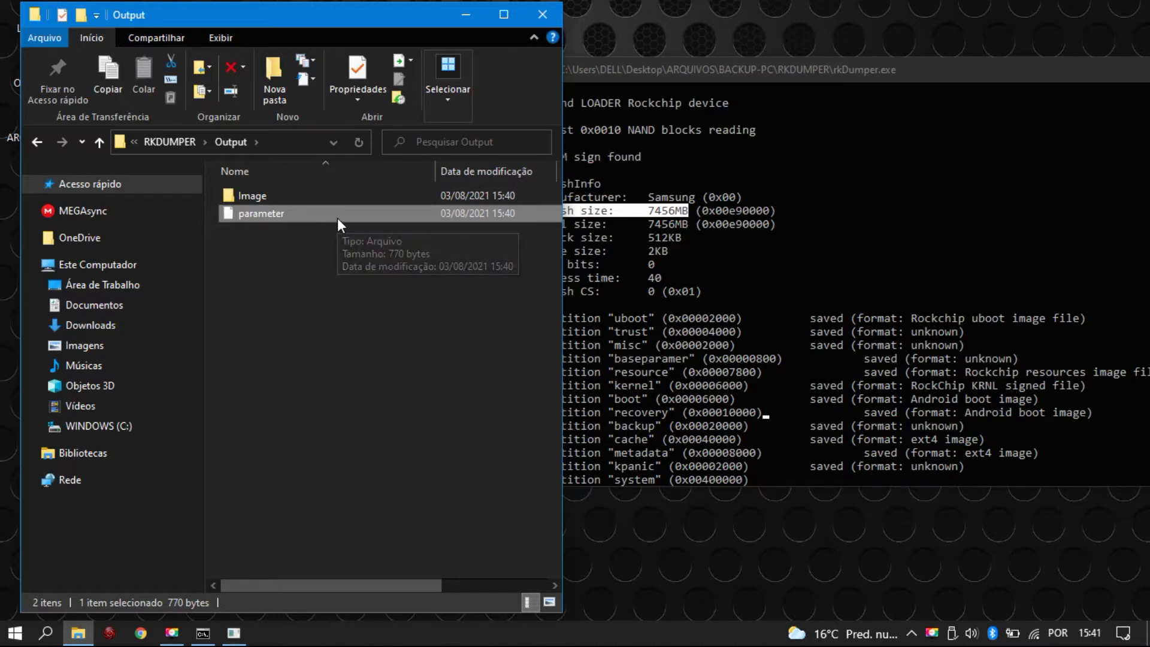
pyautogui.press('F2')
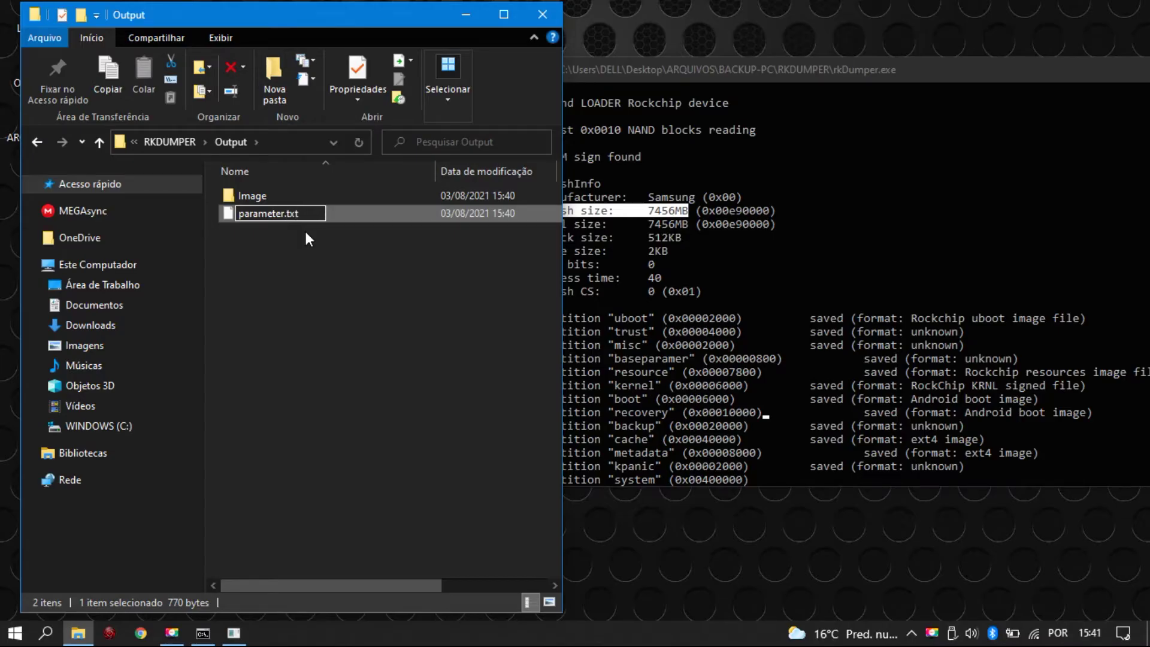
pyautogui.press('Return')
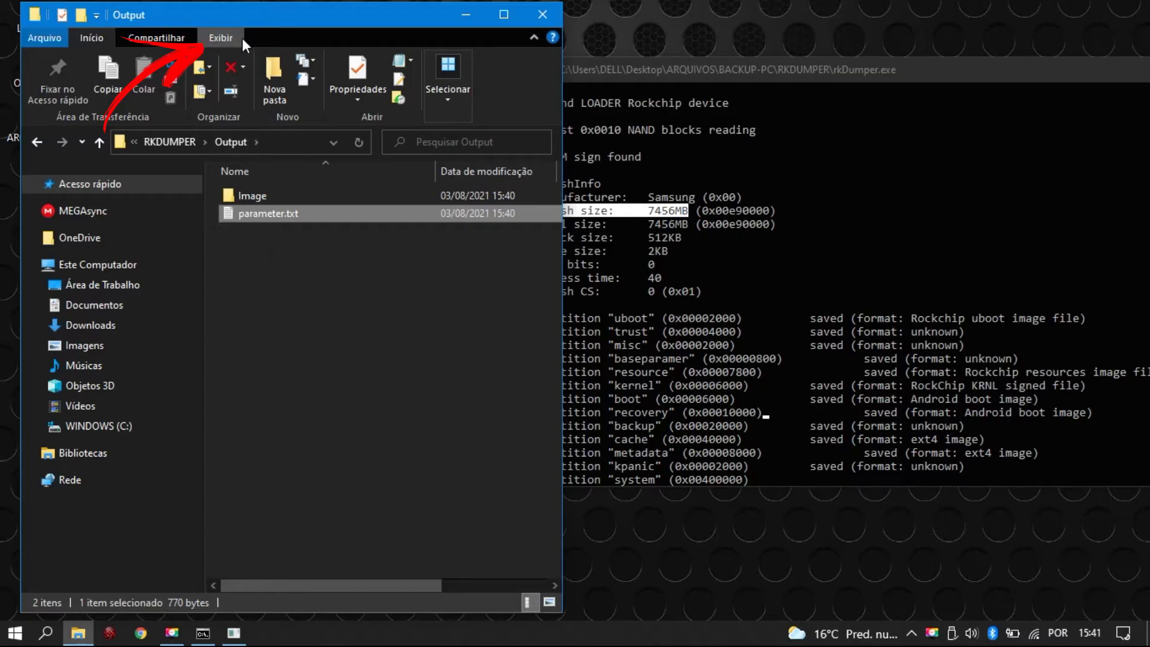
# Maximize the folder window and turn off the display of file name extensions and hidden items.
pyautogui.click(227, 43)
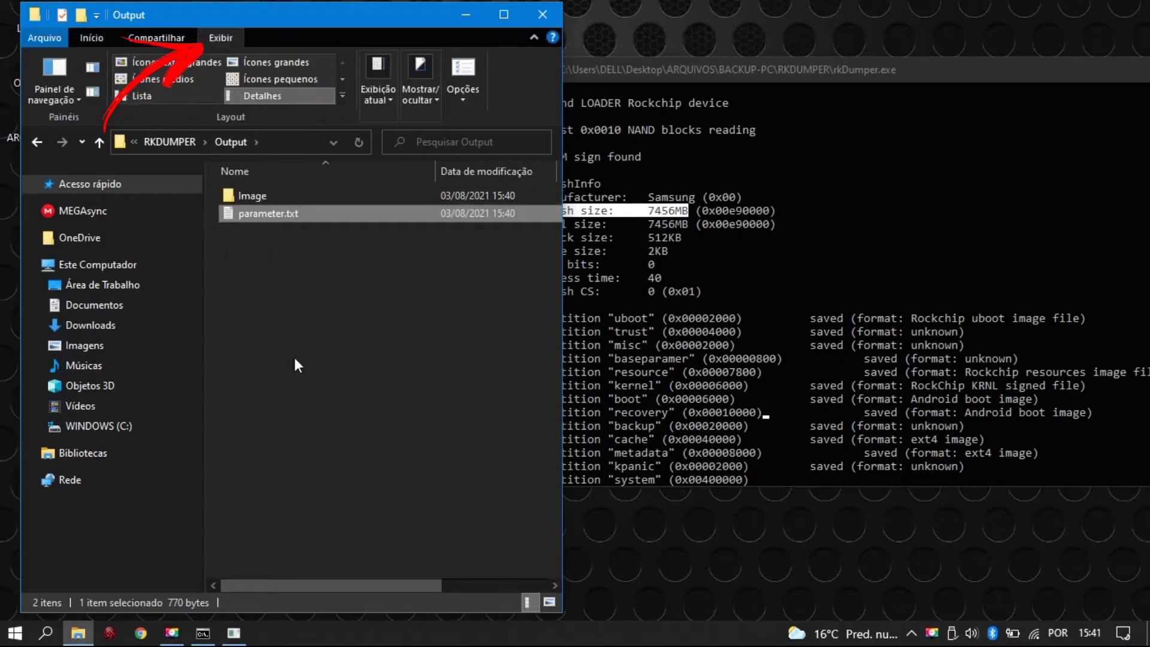
pyautogui.click(503, 14)
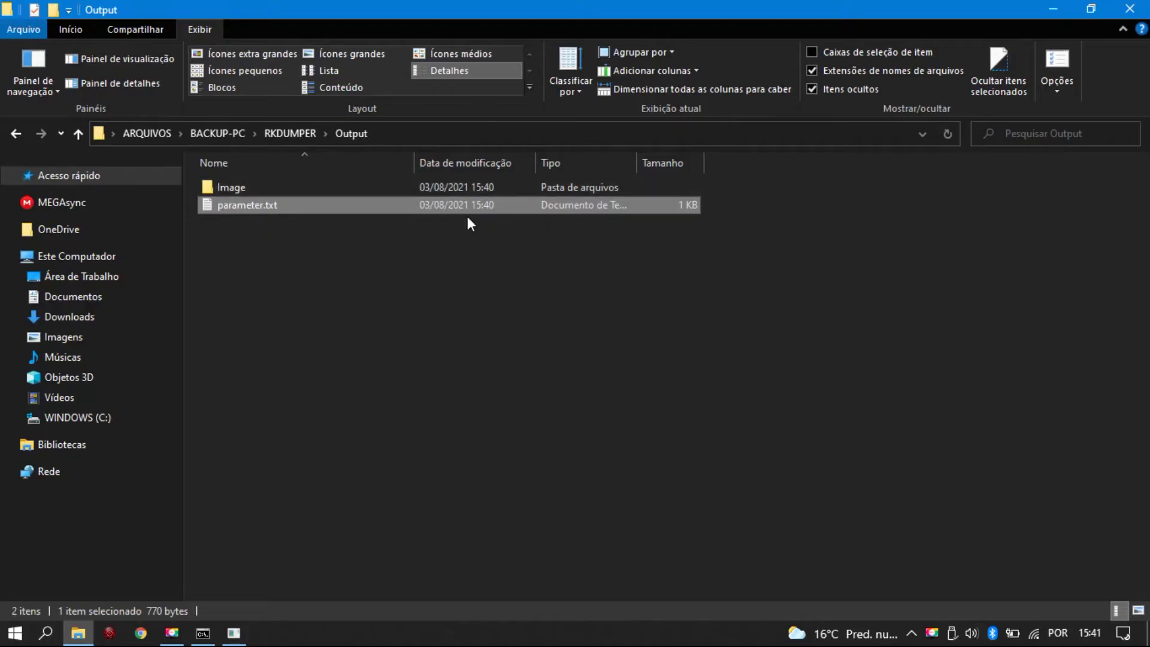
pyautogui.click(830, 70)
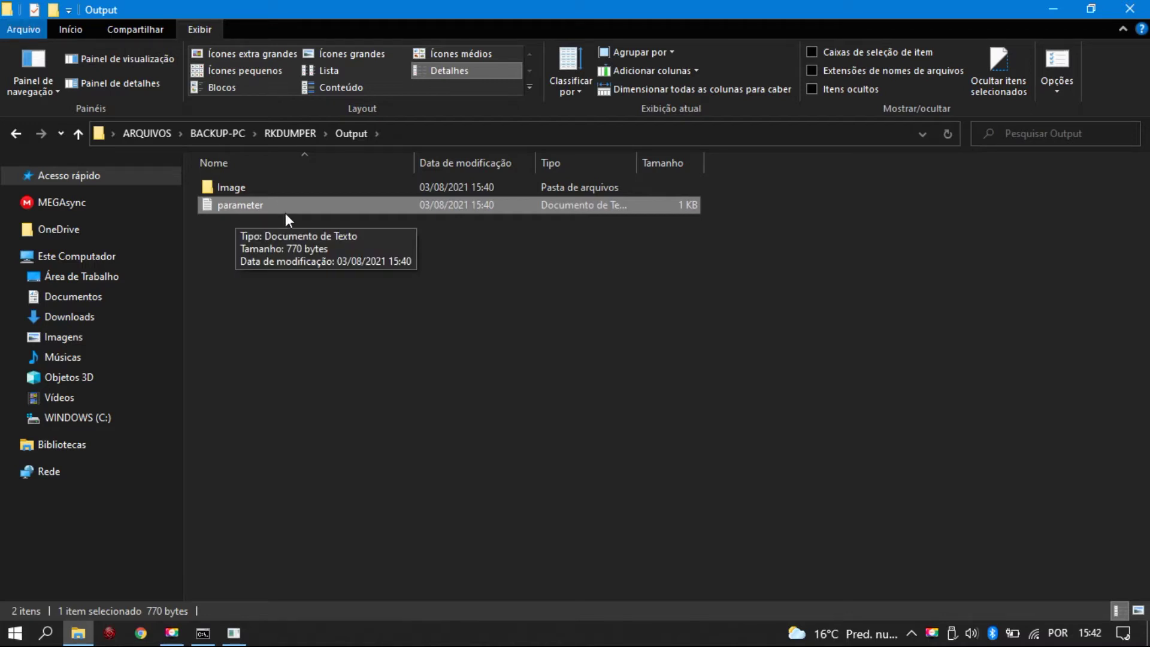
pyautogui.click(273, 267)
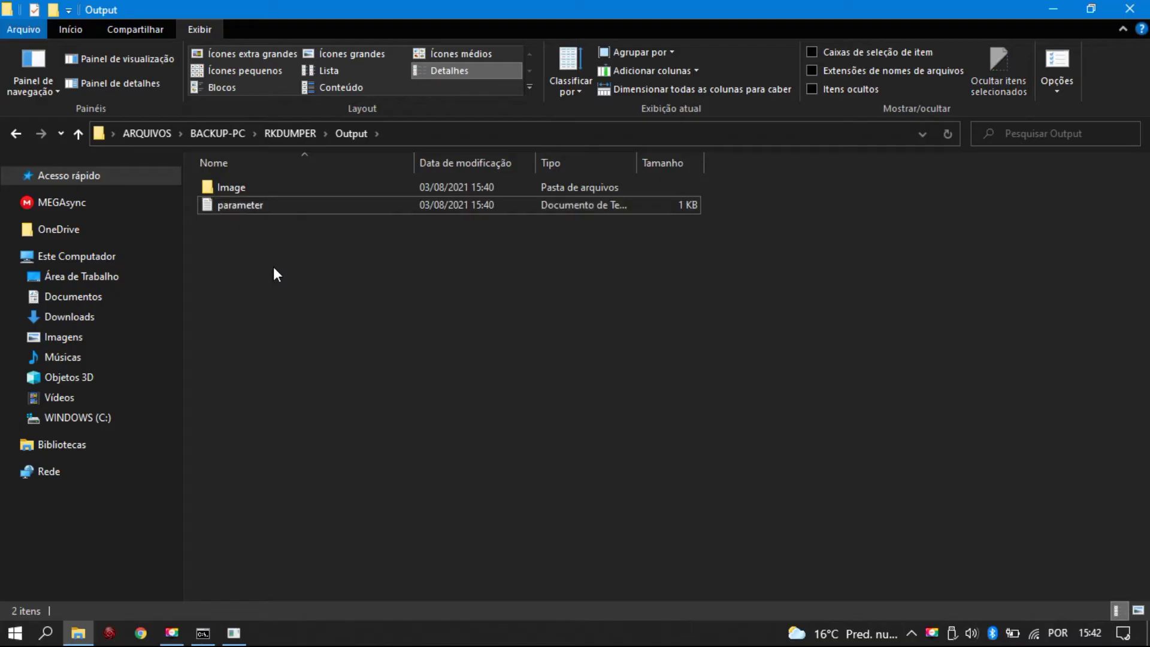
# Turn file name extensions back on and check the full name of the parameter file without changing it.
pyautogui.click(281, 208)
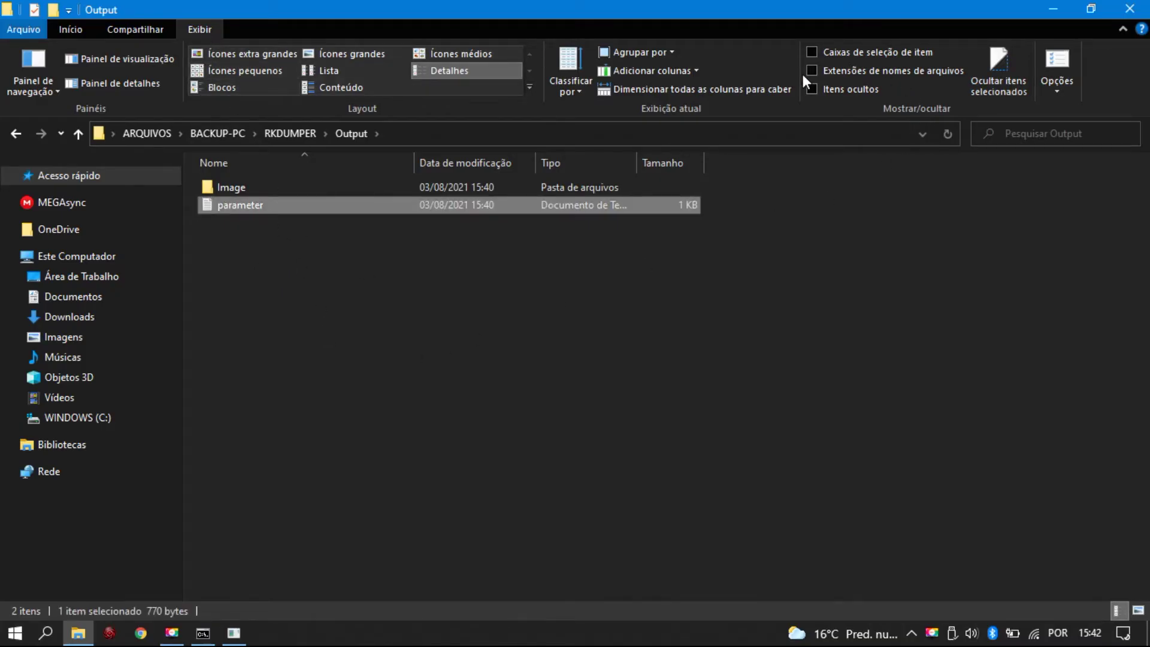
pyautogui.click(868, 70)
pyautogui.click(291, 208)
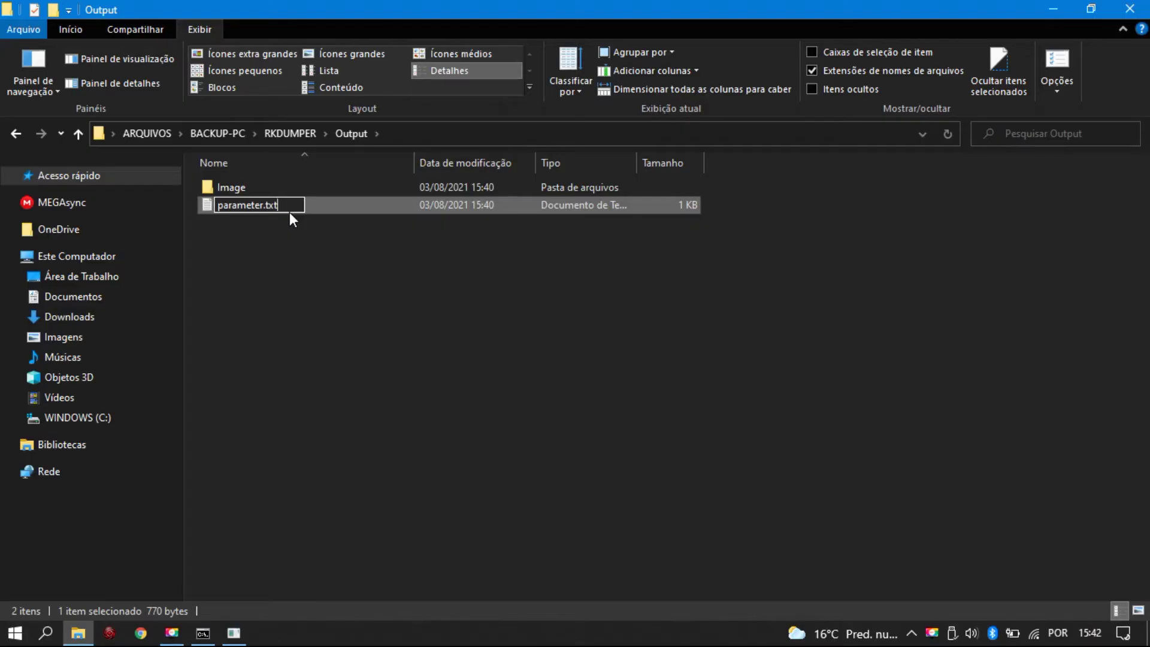
pyautogui.click(405, 341)
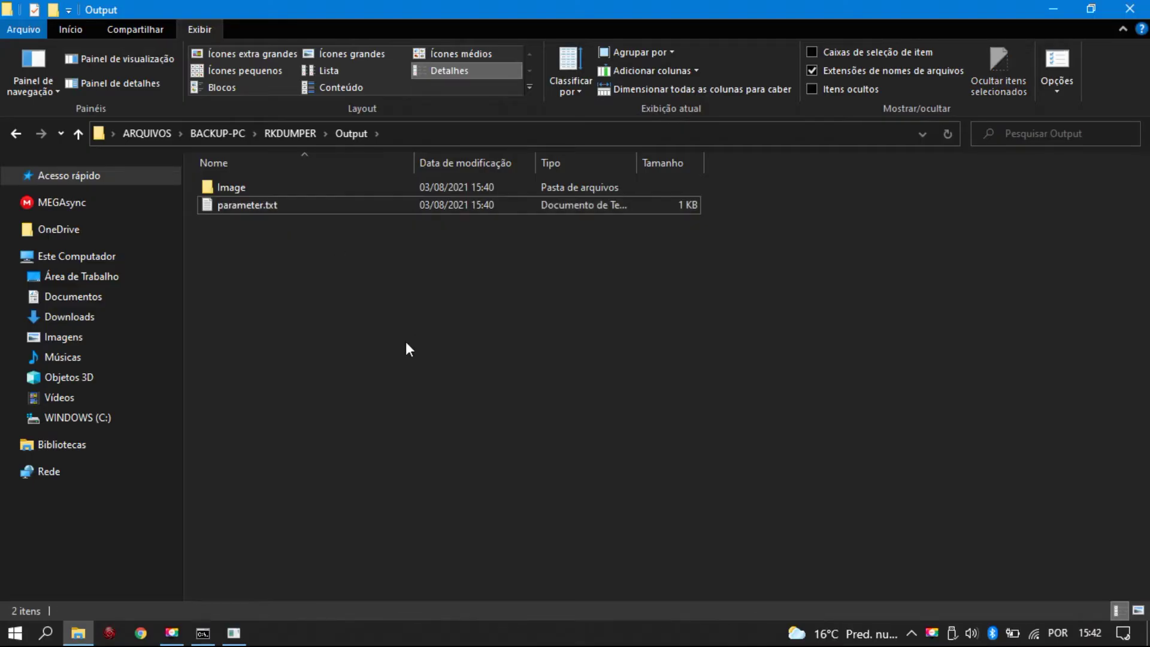
# Open the Image folder inside Output and select all the dumped .img files.
pyautogui.doubleClick(240, 188)
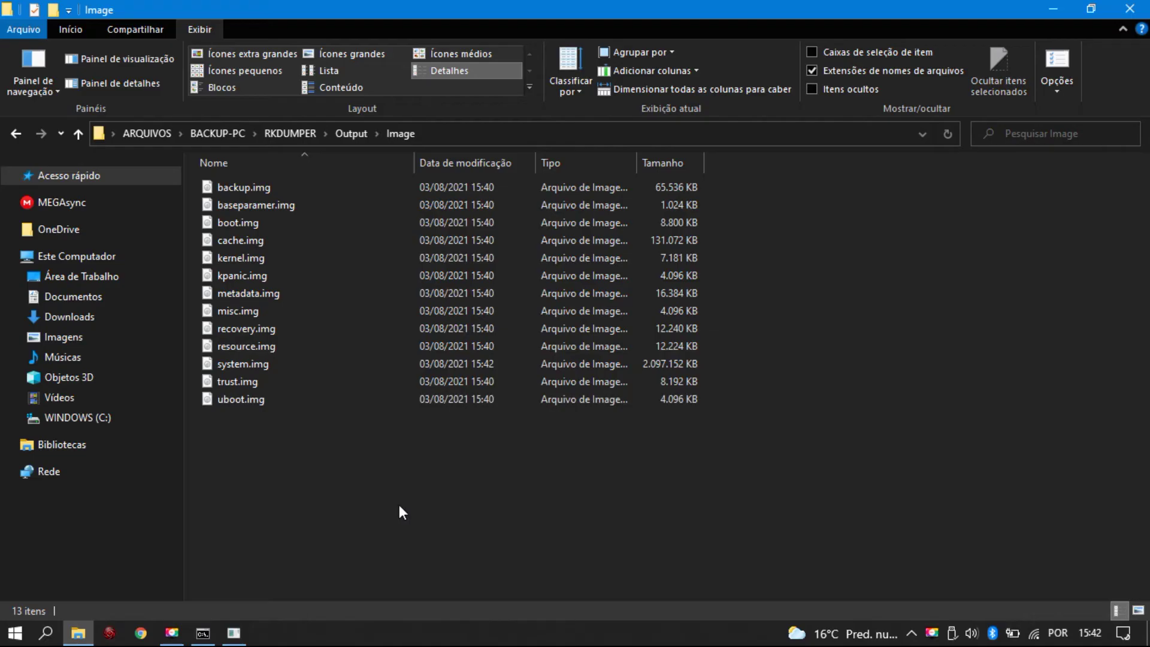
pyautogui.moveTo(548, 493); pyautogui.dragTo(222, 166)
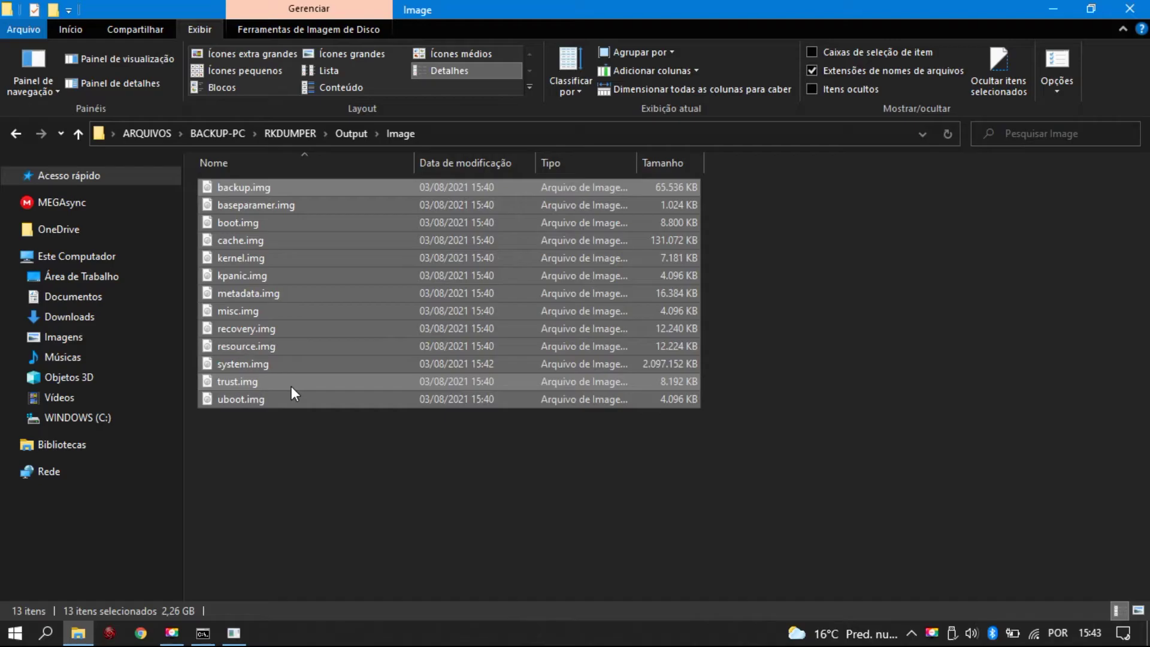
# Close the finished command console window and clear the selection of the dumped image files.
pyautogui.click(203, 633)
pyautogui.click(637, 354)
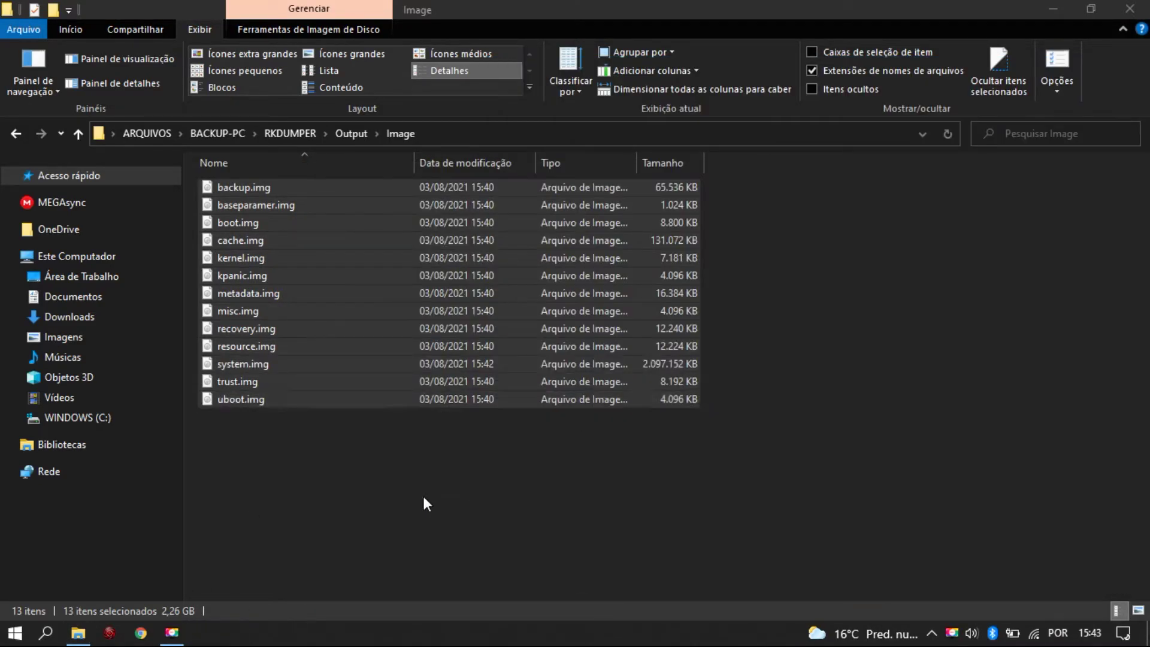
pyautogui.click(426, 504)
pyautogui.click(282, 364)
pyautogui.click(282, 443)
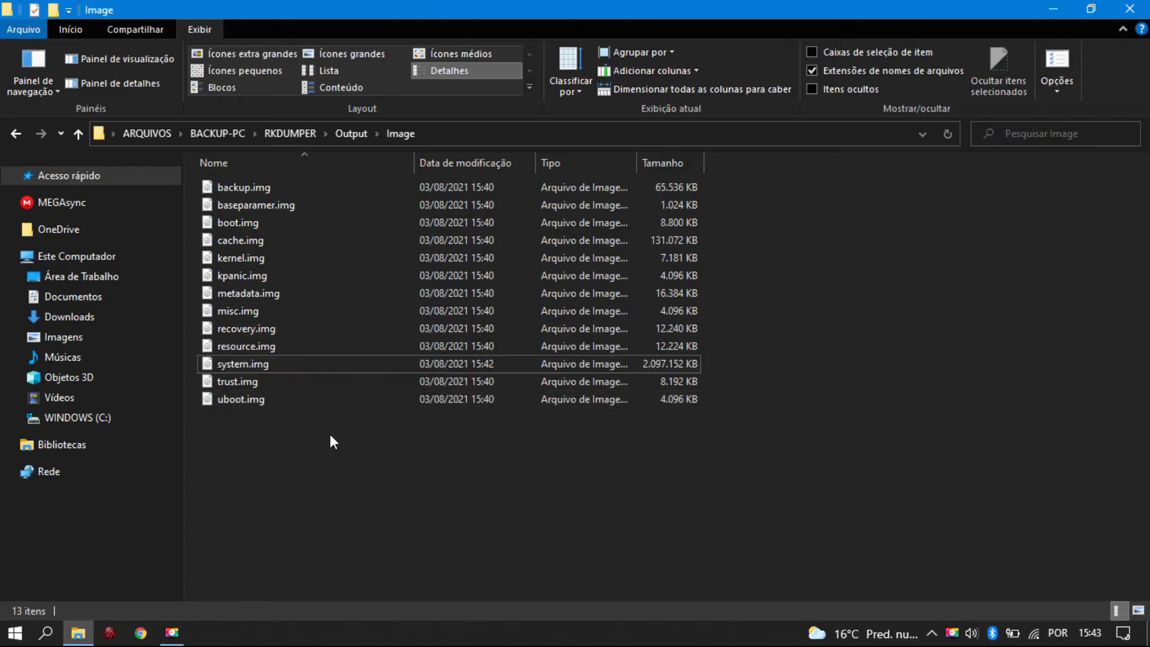
pyautogui.moveTo(600, 455); pyautogui.dragTo(241, 117)
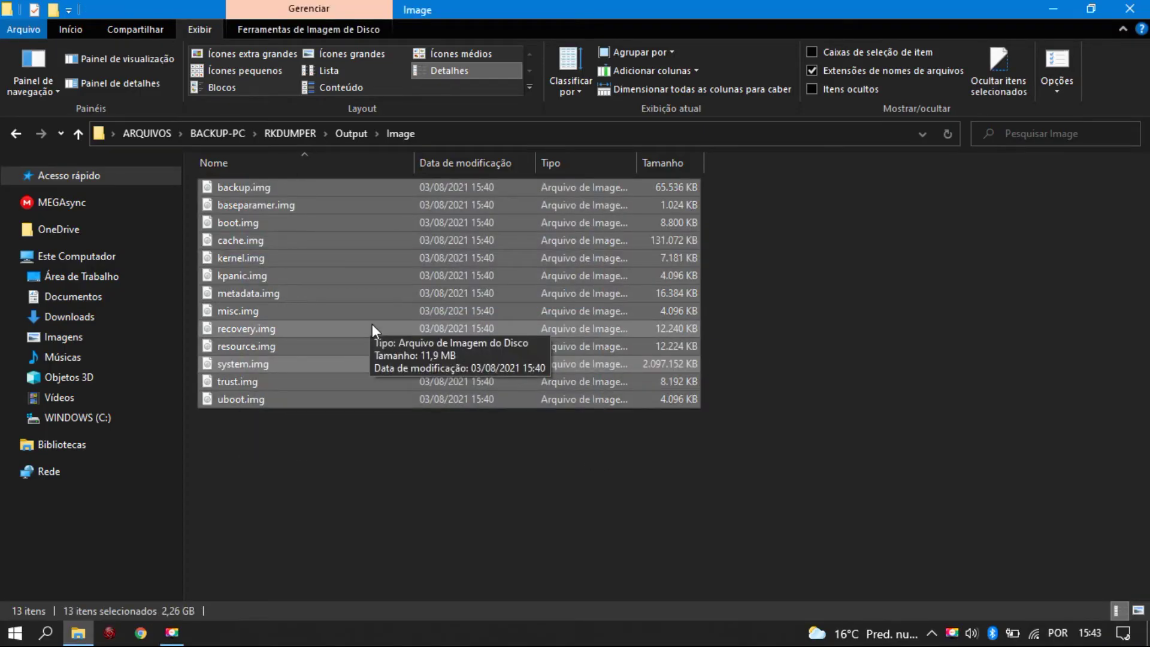
pyautogui.click(337, 437)
# Open system.img as an archive in 7-Zip and look over the folders and files it contains.
pyautogui.click(265, 364)
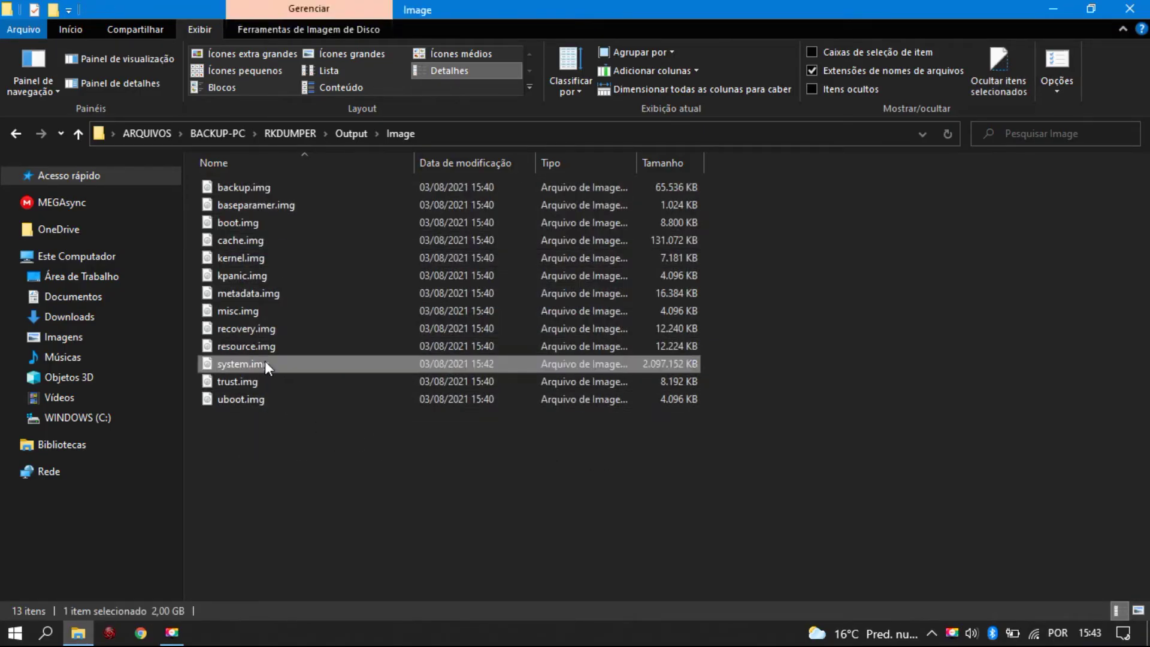
pyautogui.rightClick(265, 364)
pyautogui.moveTo(336, 253)
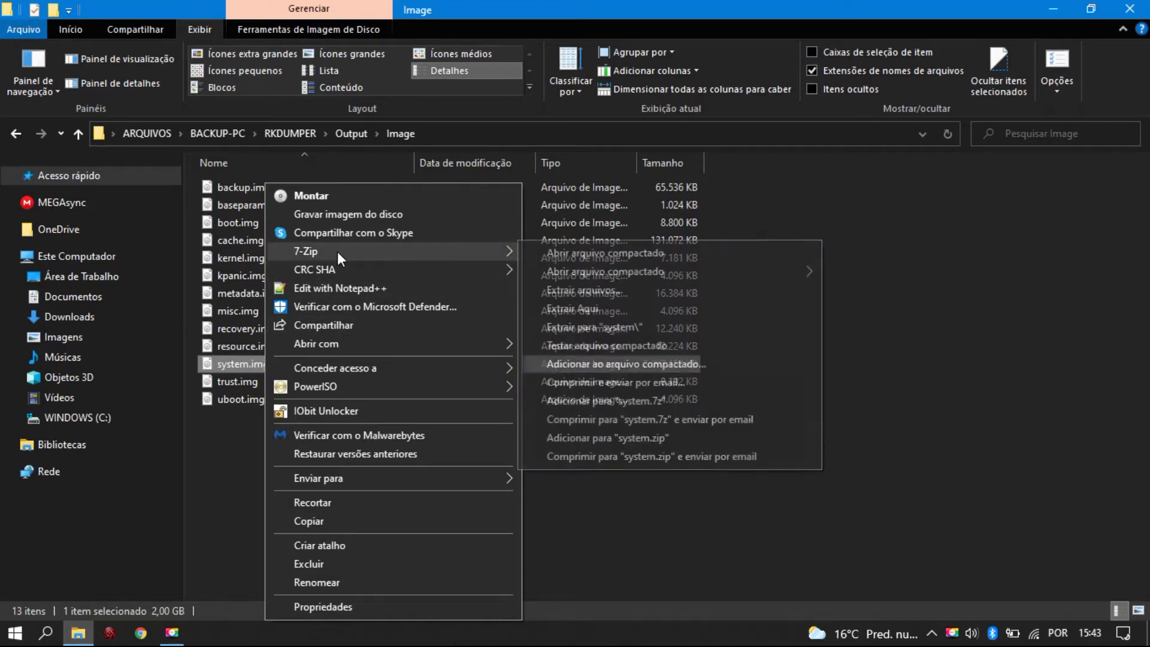
pyautogui.click(539, 253)
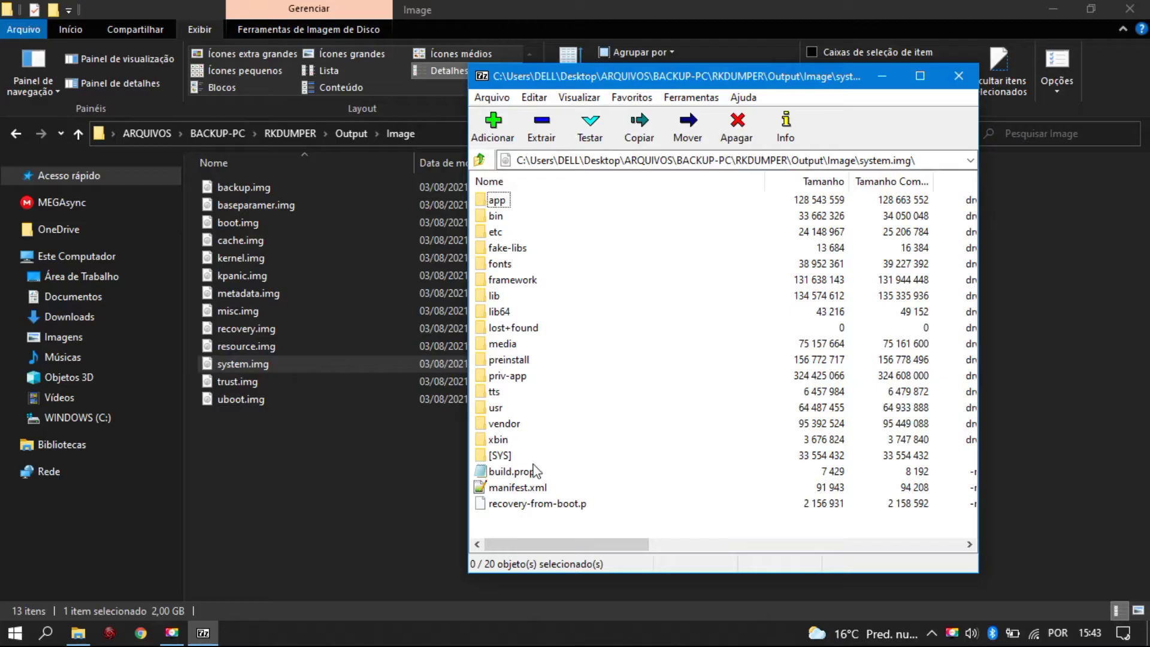
pyautogui.moveTo(568, 522); pyautogui.dragTo(476, 203)
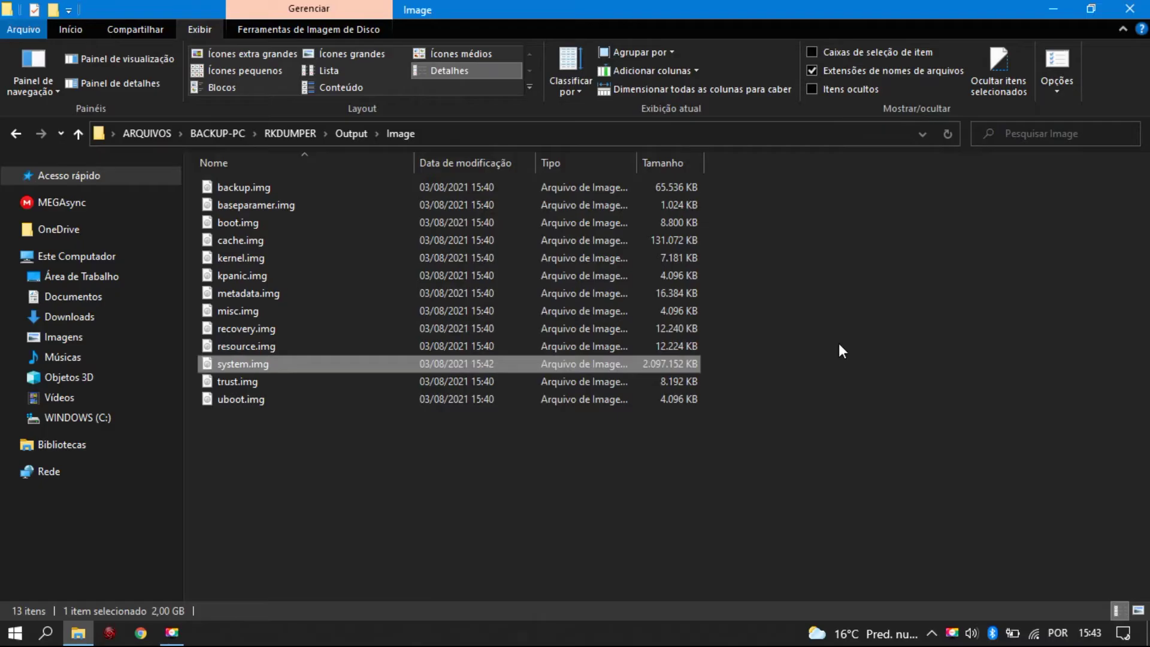
# Go back up to the BACKUP-PC folder and open ANDROID-TOOLS_2.3.9 inside the ANDROID-TOOLS folder.
pyautogui.click(279, 133)
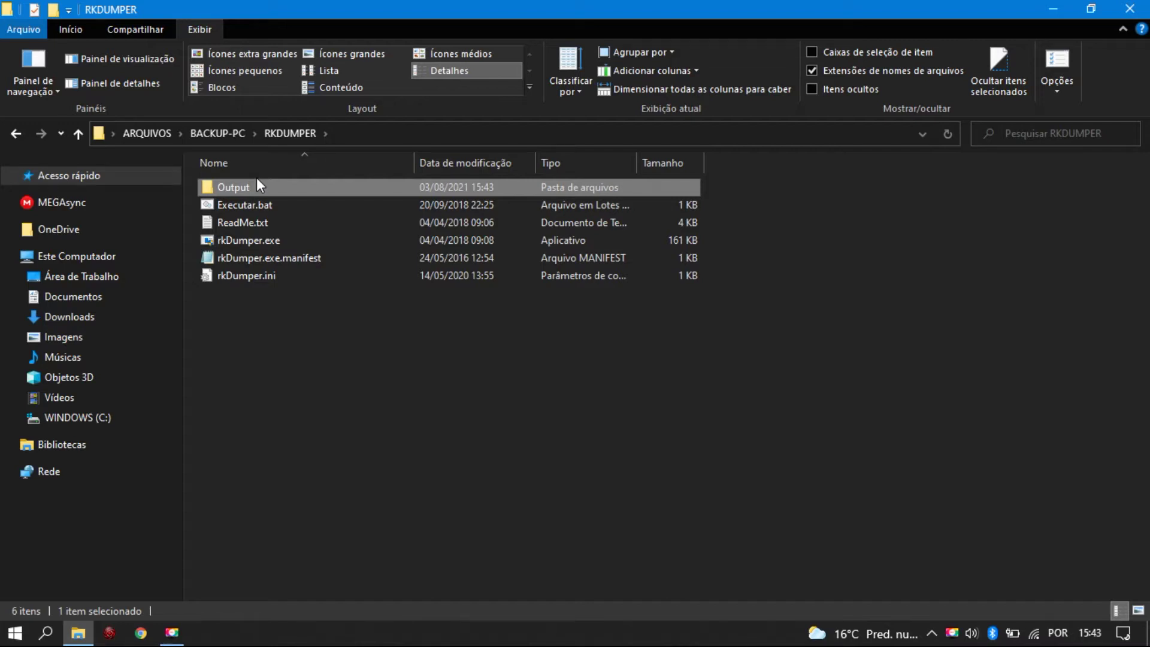
pyautogui.click(281, 347)
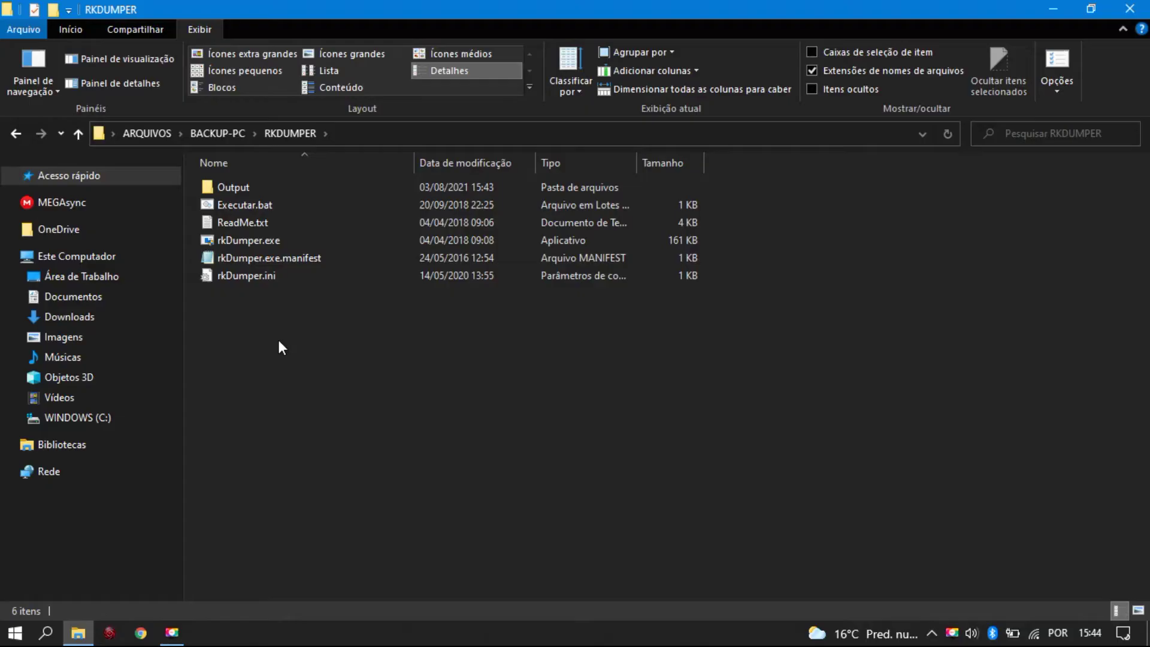
pyautogui.hotkey('alt', 'Up')
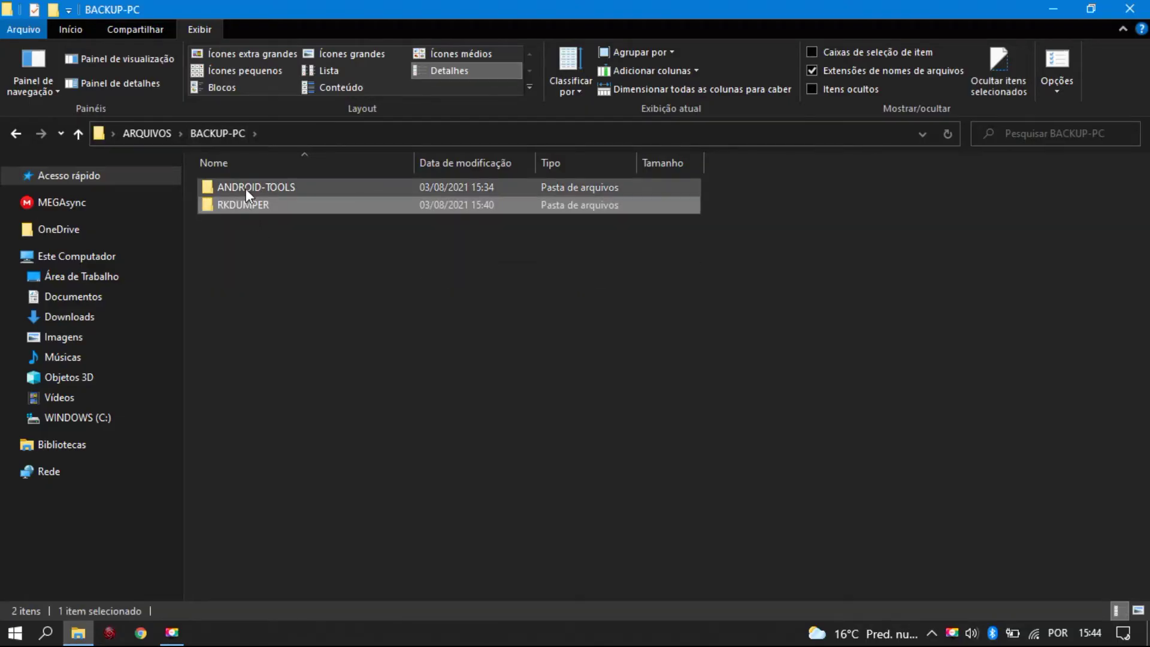
pyautogui.doubleClick(246, 188)
pyautogui.click(257, 204)
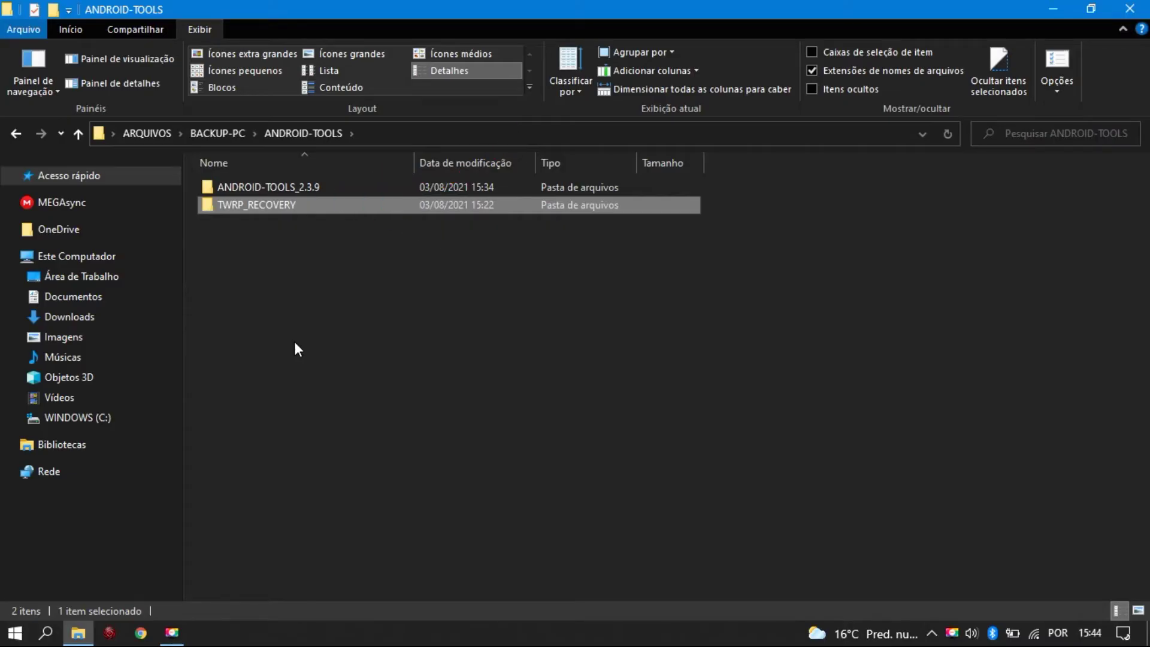
pyautogui.click(314, 324)
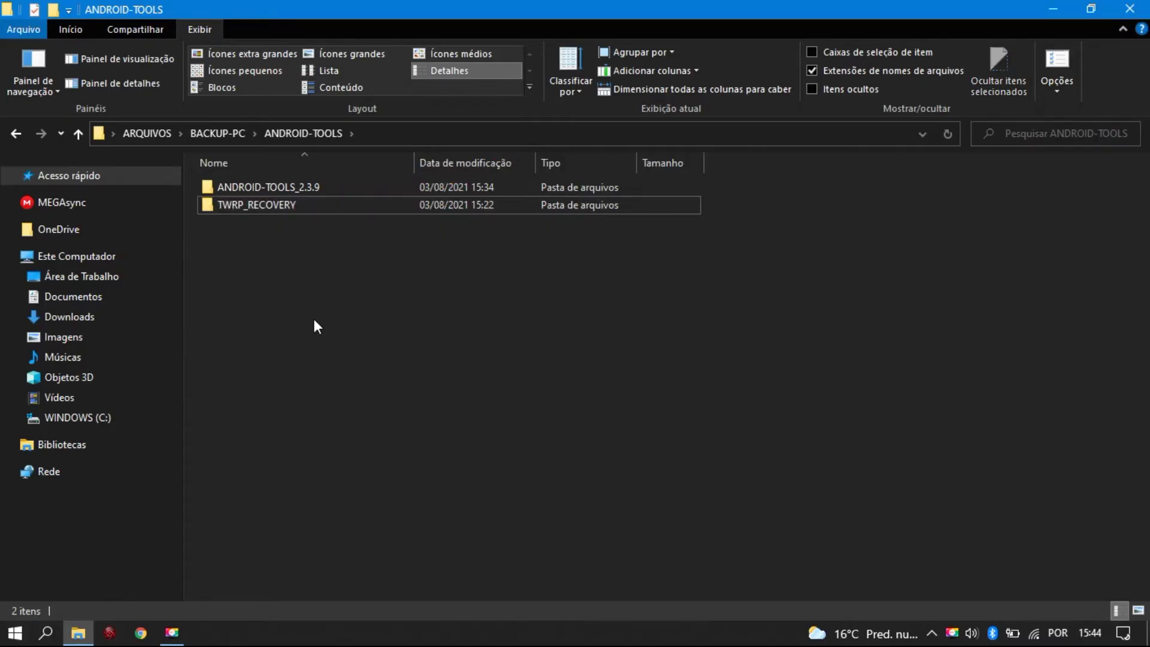
pyautogui.doubleClick(248, 186)
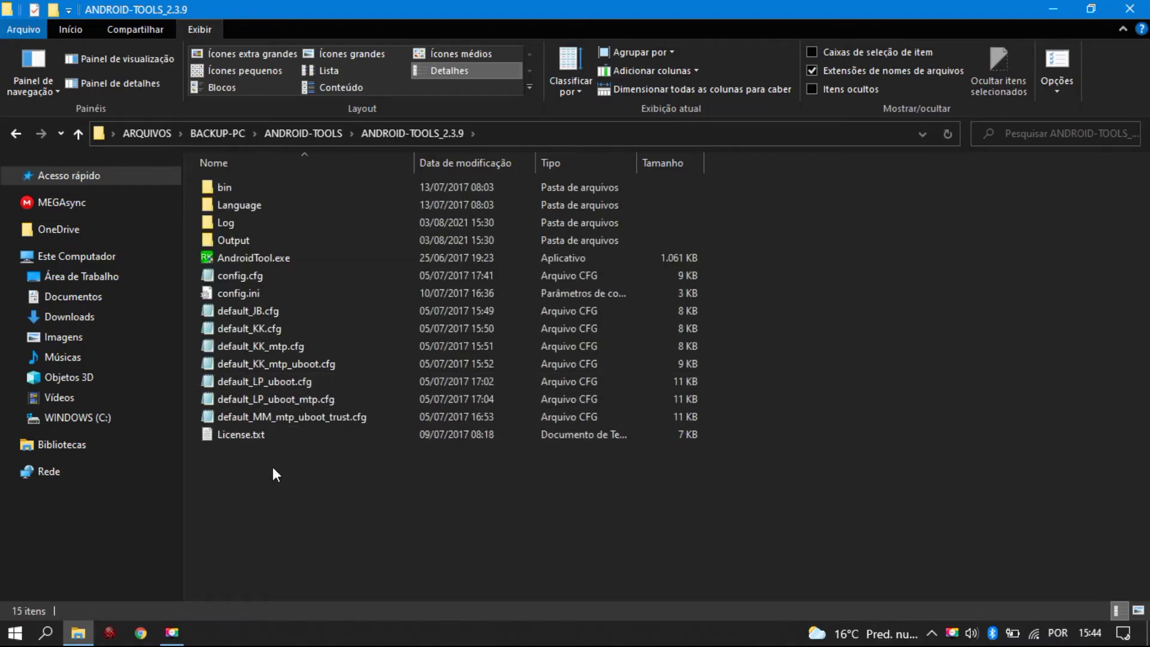
# Launch AndroidTool.exe and show its Advanced Functions.
pyautogui.click(242, 257)
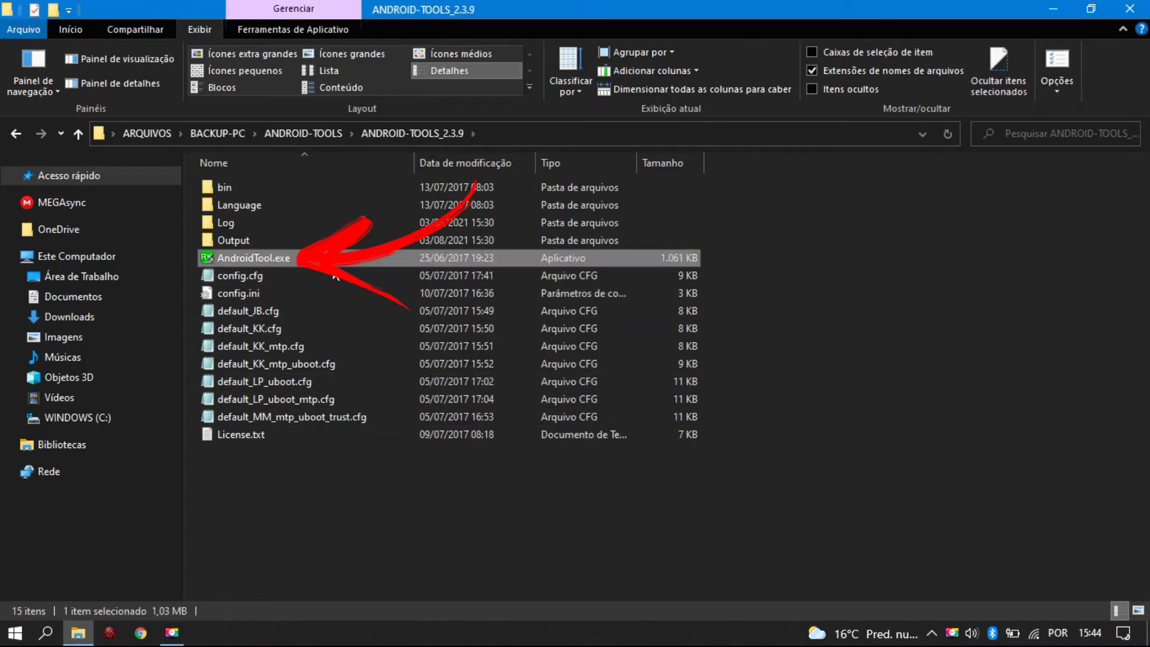
pyautogui.doubleClick(244, 258)
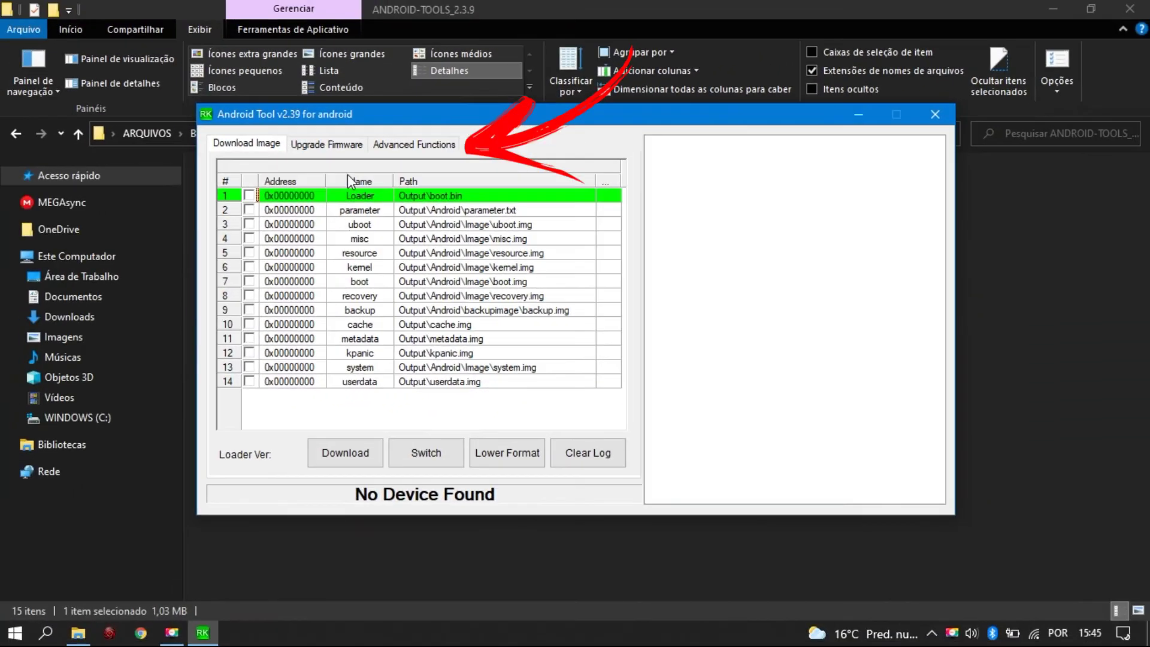
pyautogui.click(414, 145)
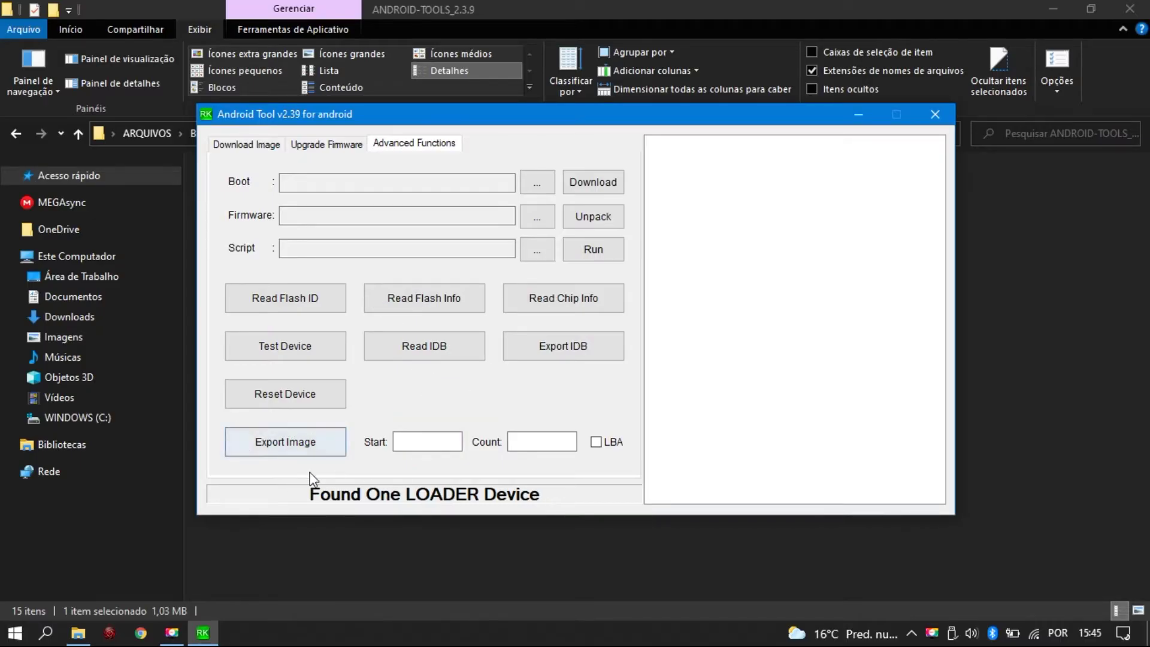
# Export an image from the connected loader device with Start 0 and Count 2.
pyautogui.click(397, 441)
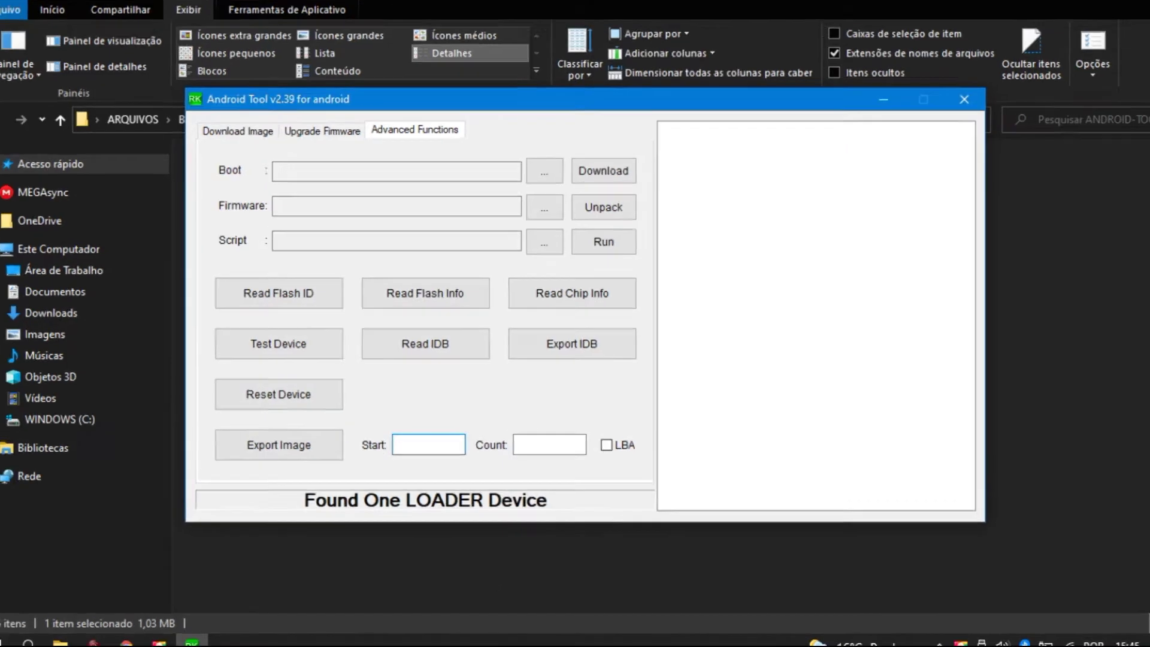
pyautogui.write('0')
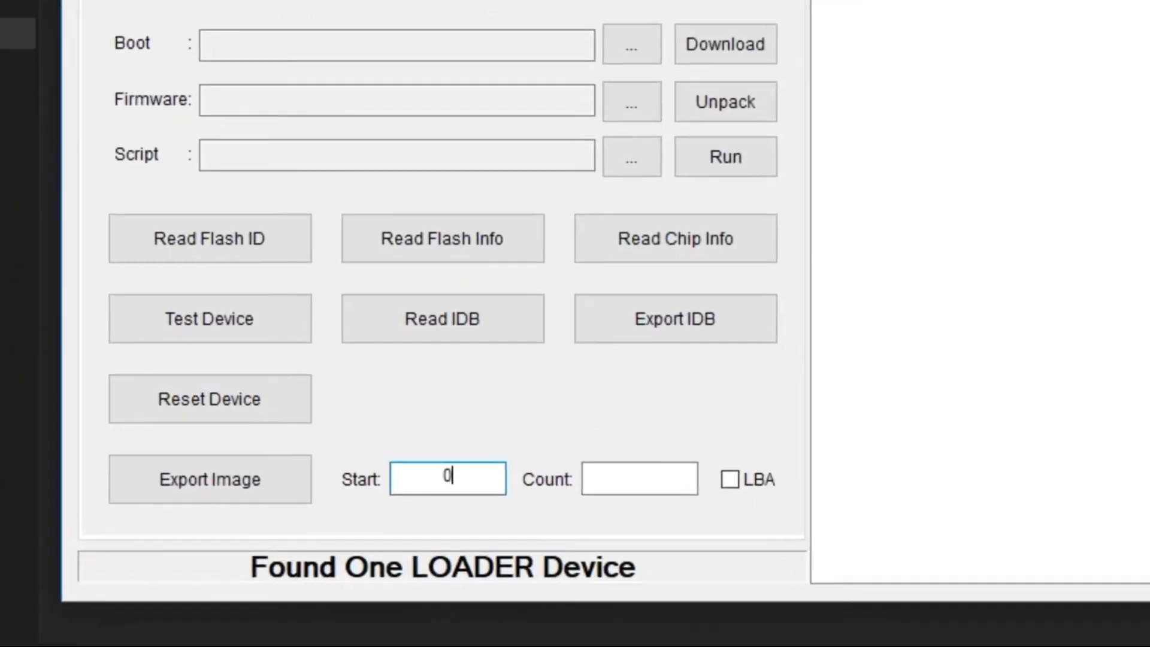
pyautogui.click(575, 445)
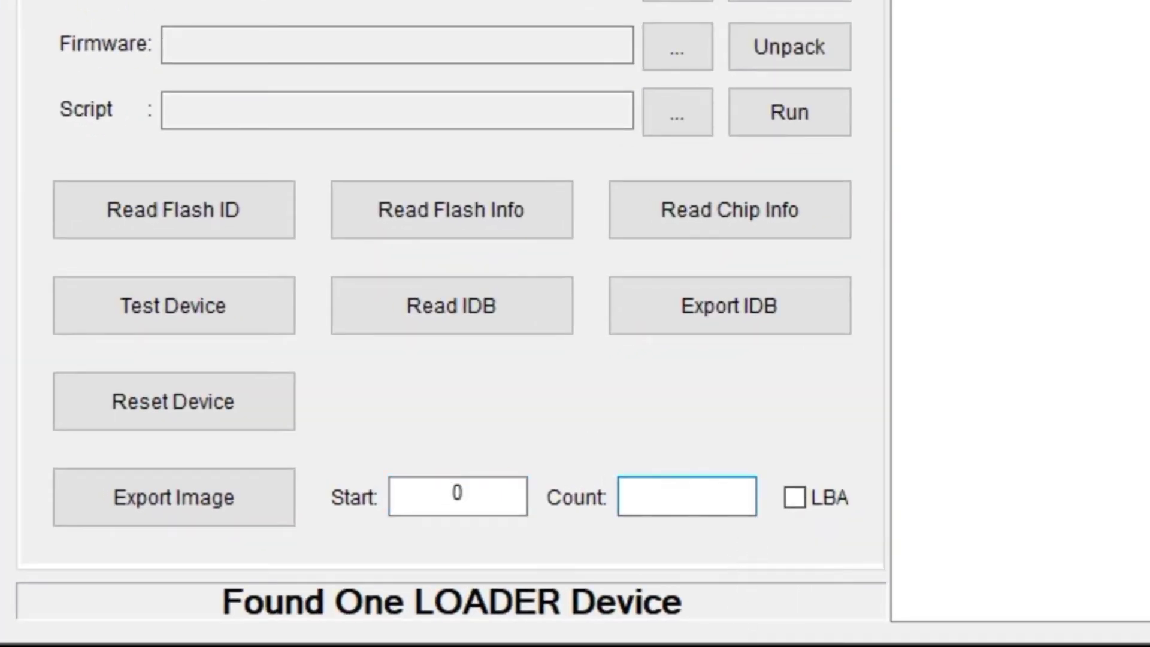
pyautogui.write('2')
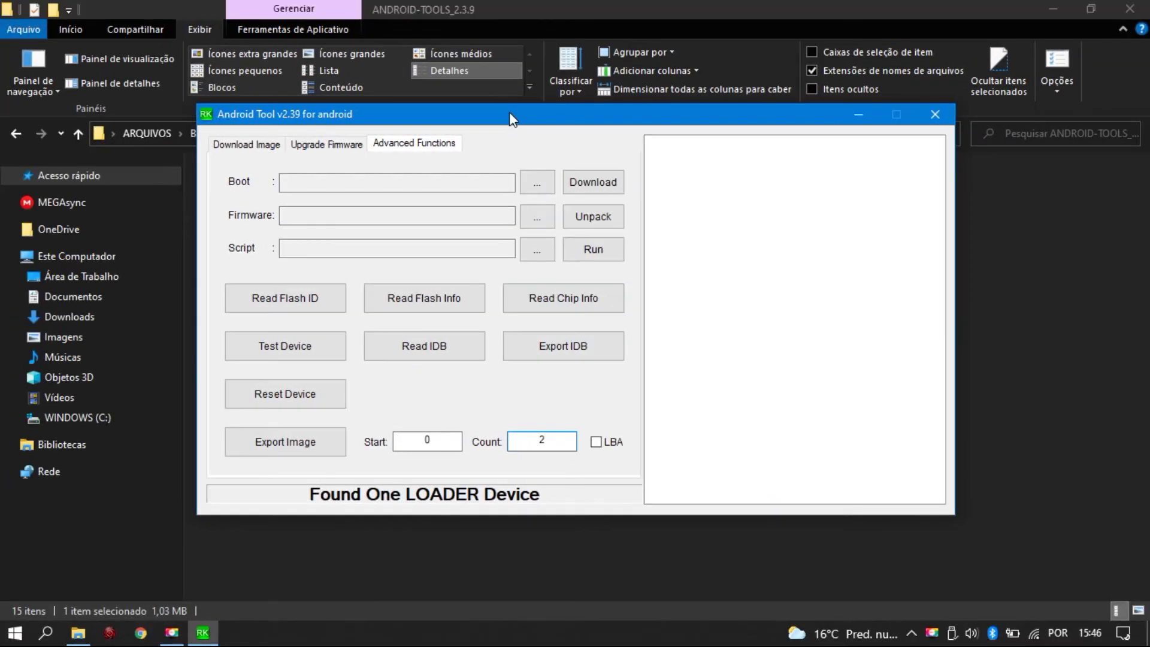
pyautogui.moveTo(509, 113); pyautogui.dragTo(809, 134)
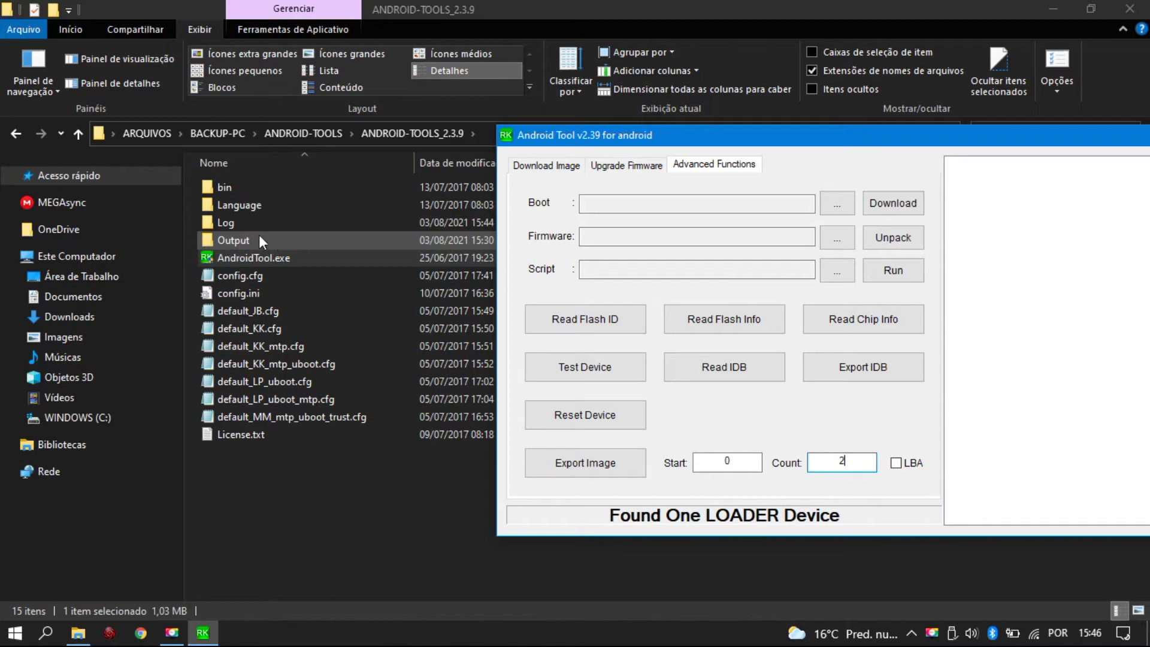
pyautogui.click(569, 467)
pyautogui.moveTo(941, 131); pyautogui.dragTo(777, 133)
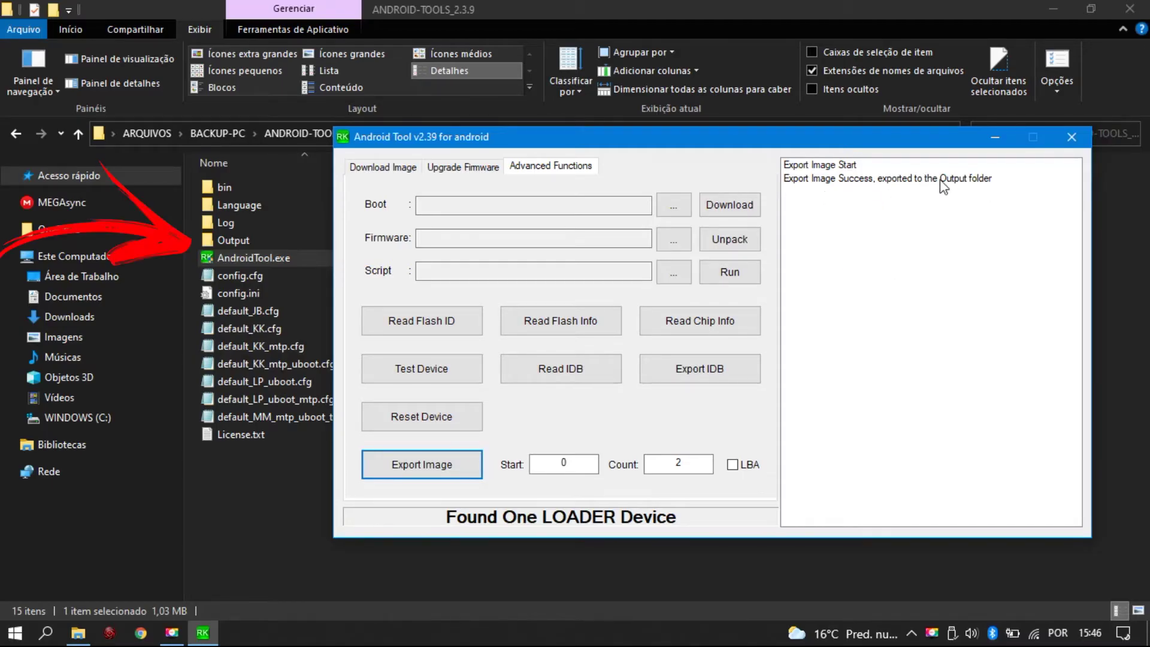
# Open the Output folder of ANDROID-TOOLS_2.3.9 and rename ExportImage.img to parameter.txt, accepting the extension change.
pyautogui.click(272, 243)
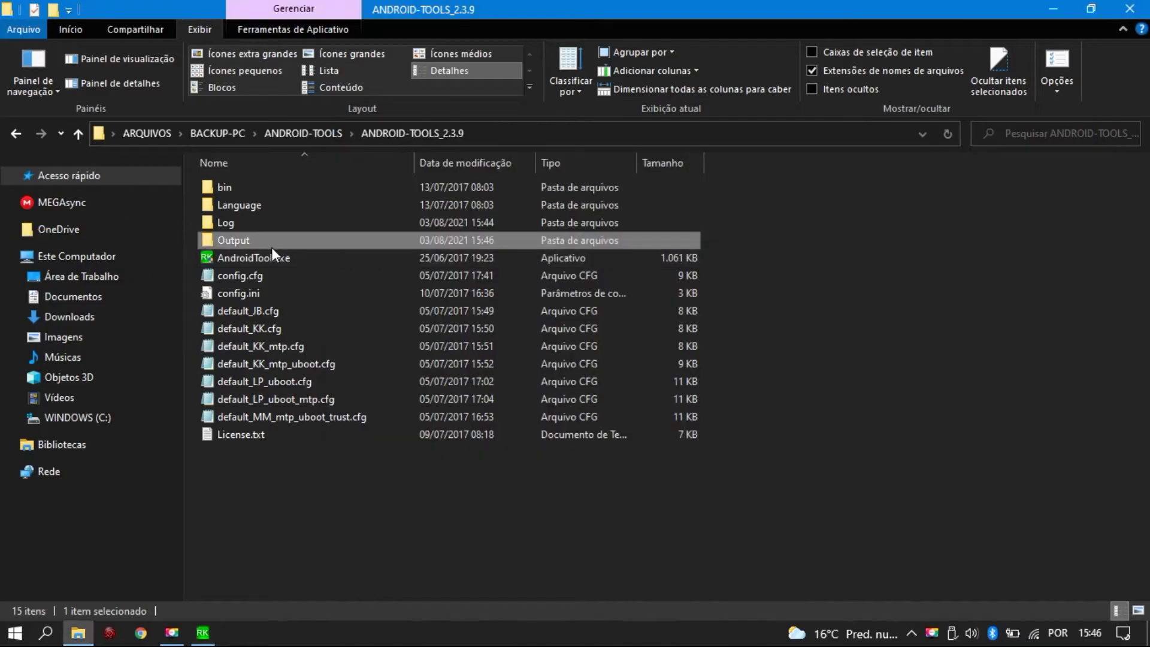
pyautogui.doubleClick(272, 245)
pyautogui.click(233, 185)
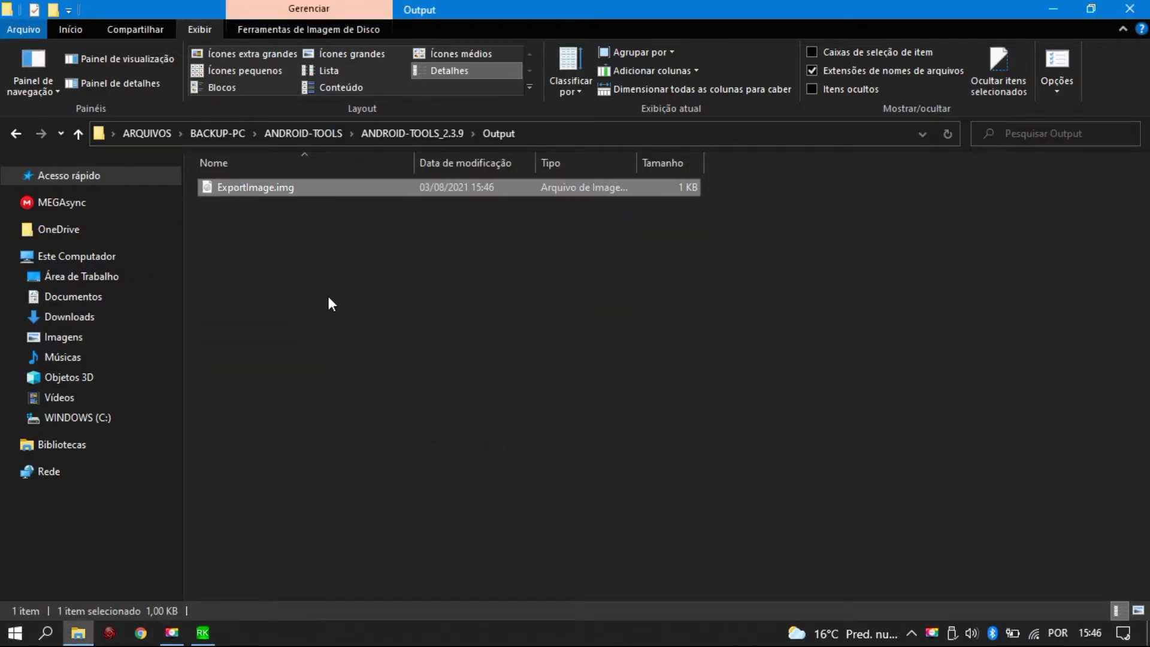
pyautogui.click(314, 188)
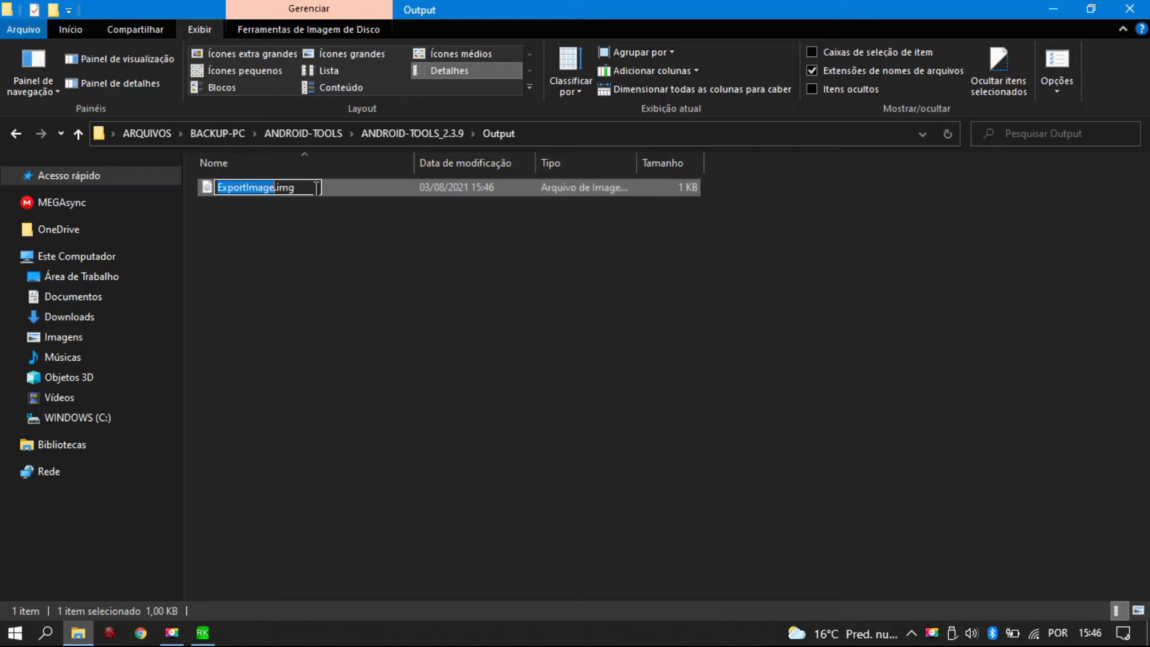
pyautogui.moveTo(316, 188); pyautogui.dragTo(3, 174)
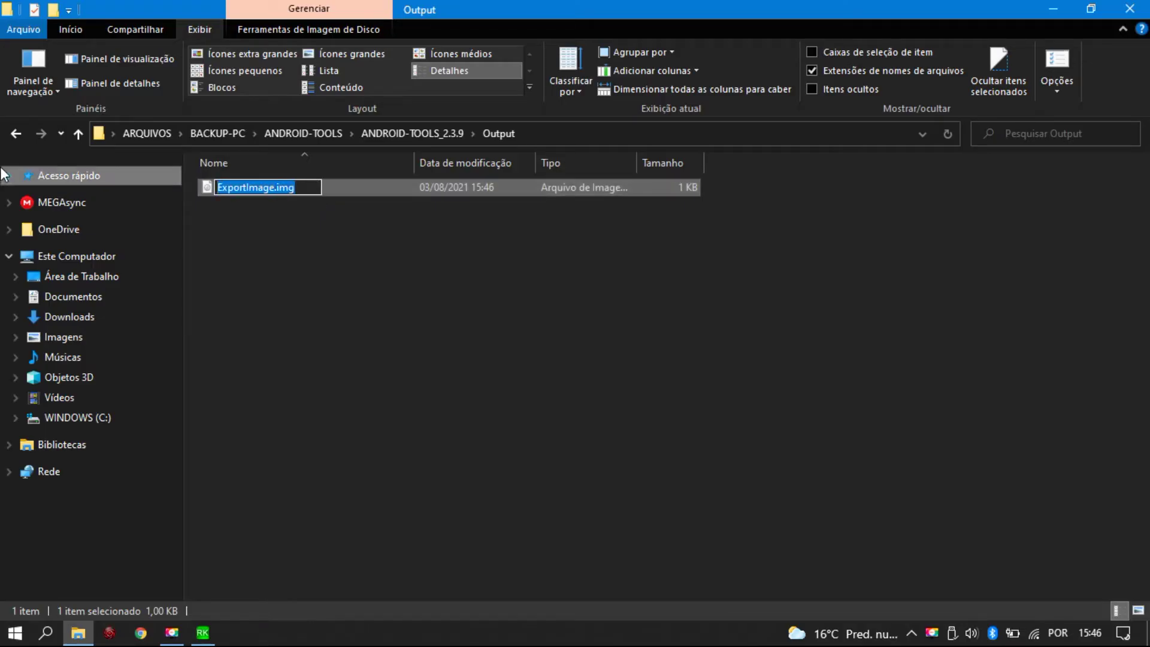
pyautogui.write('parama')
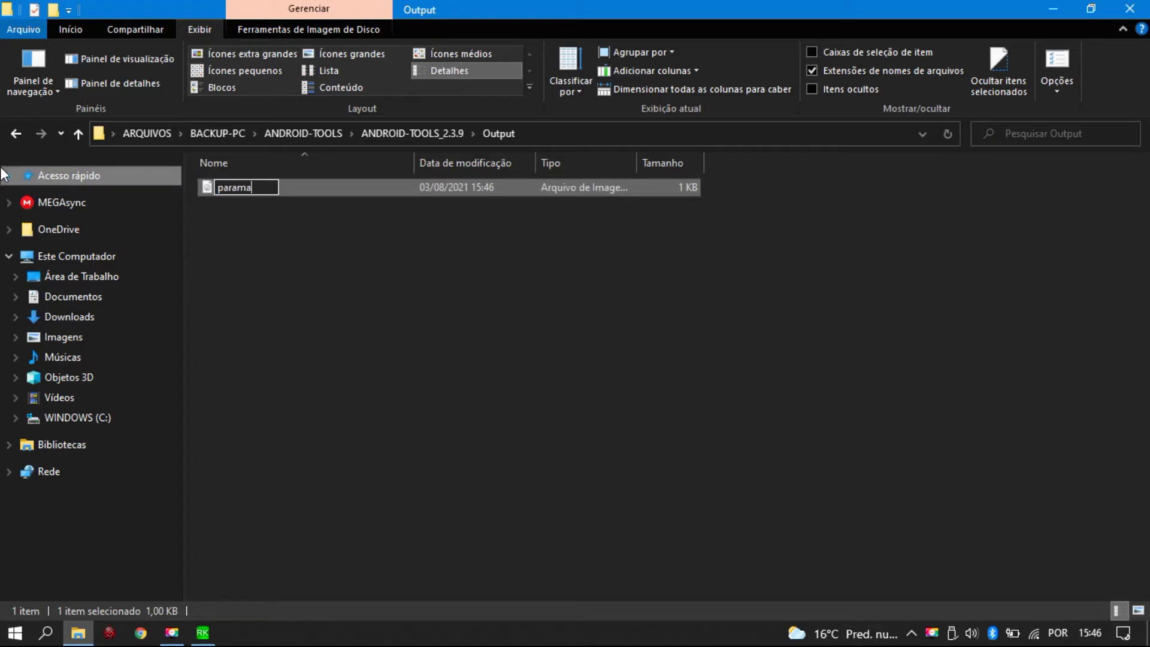
pyautogui.press('BackSpace')
pyautogui.write('eter.txt')
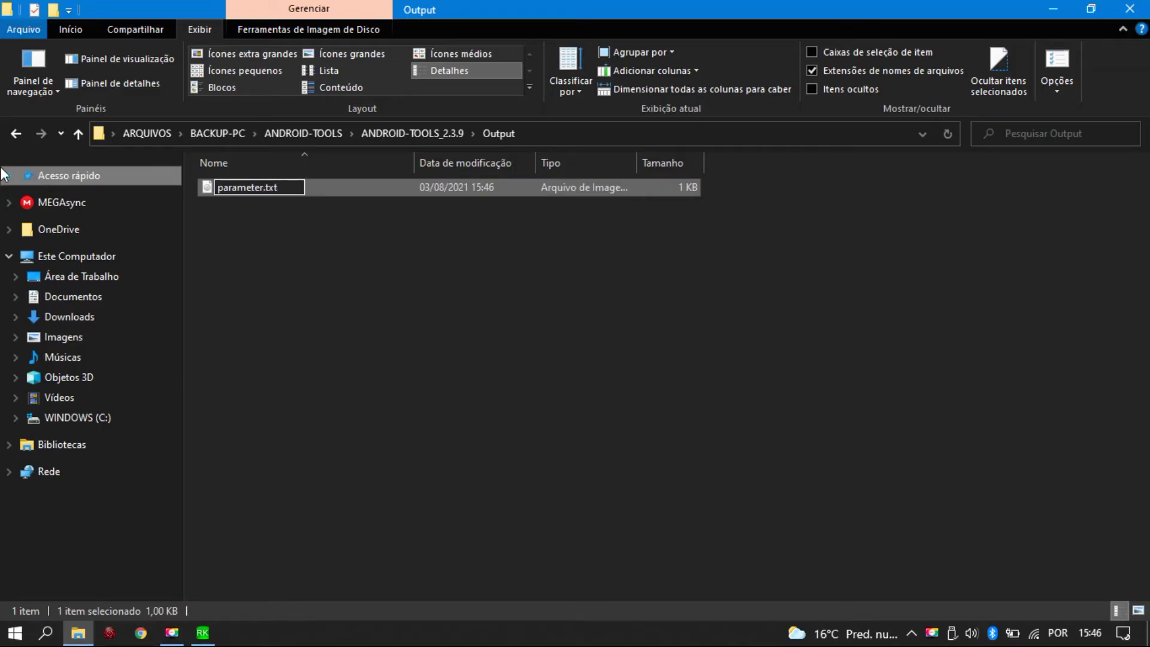
pyautogui.press('Return')
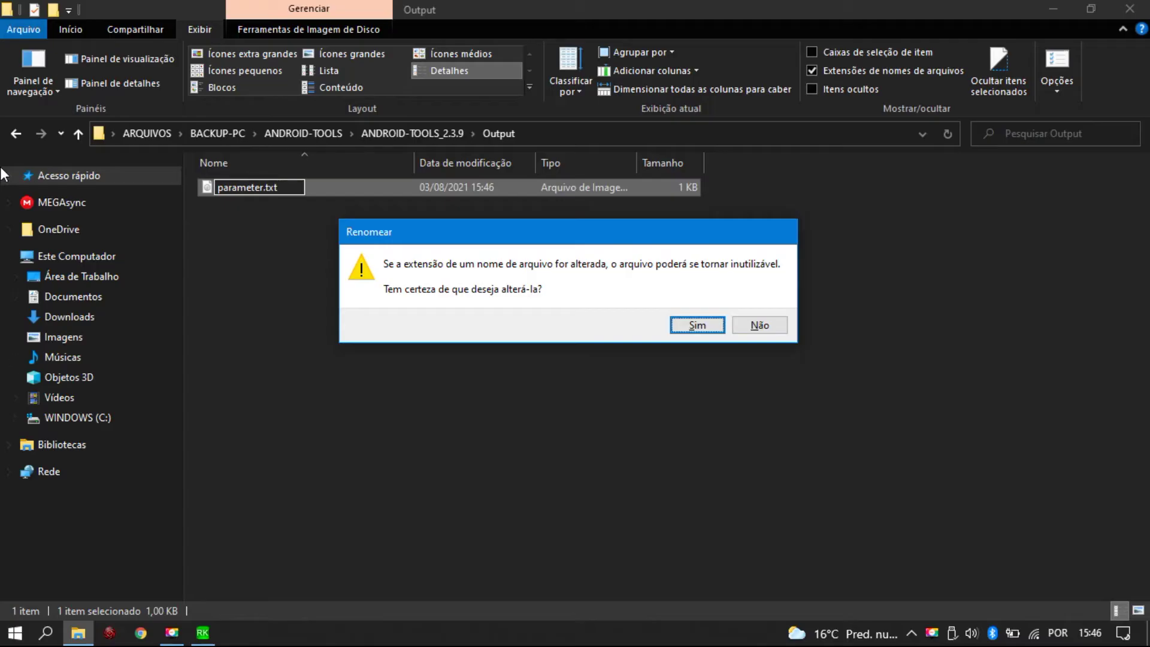
pyautogui.press('Return')
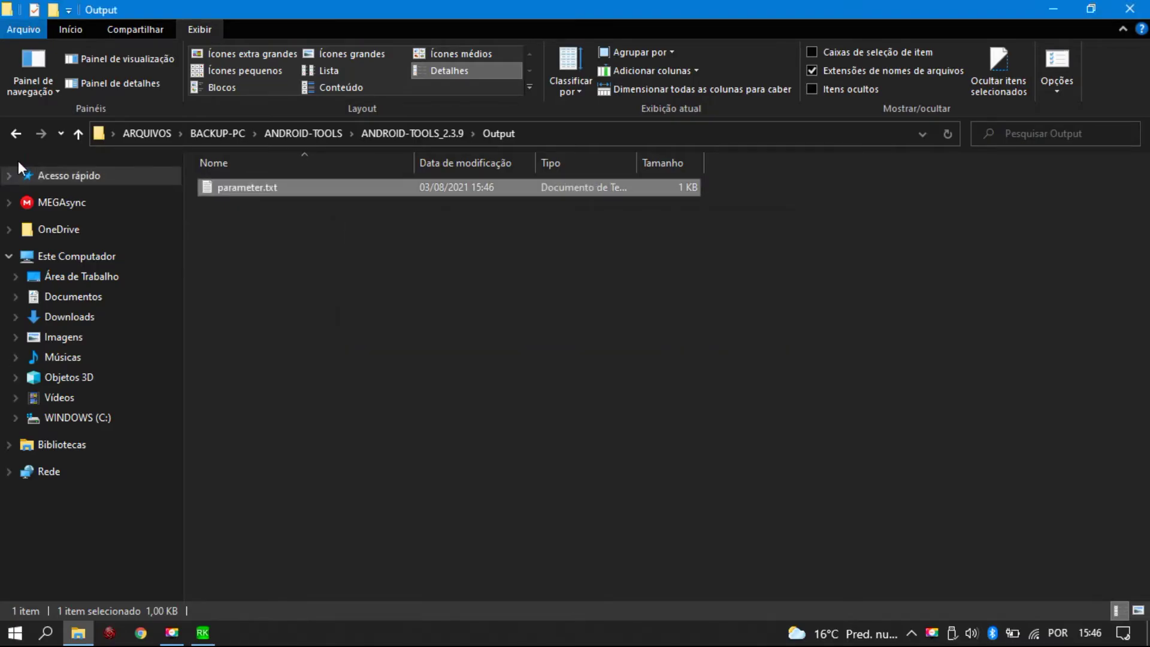
# Open parameter.txt in Notepad and examine the machine model and firmware version lines.
pyautogui.doubleClick(247, 188)
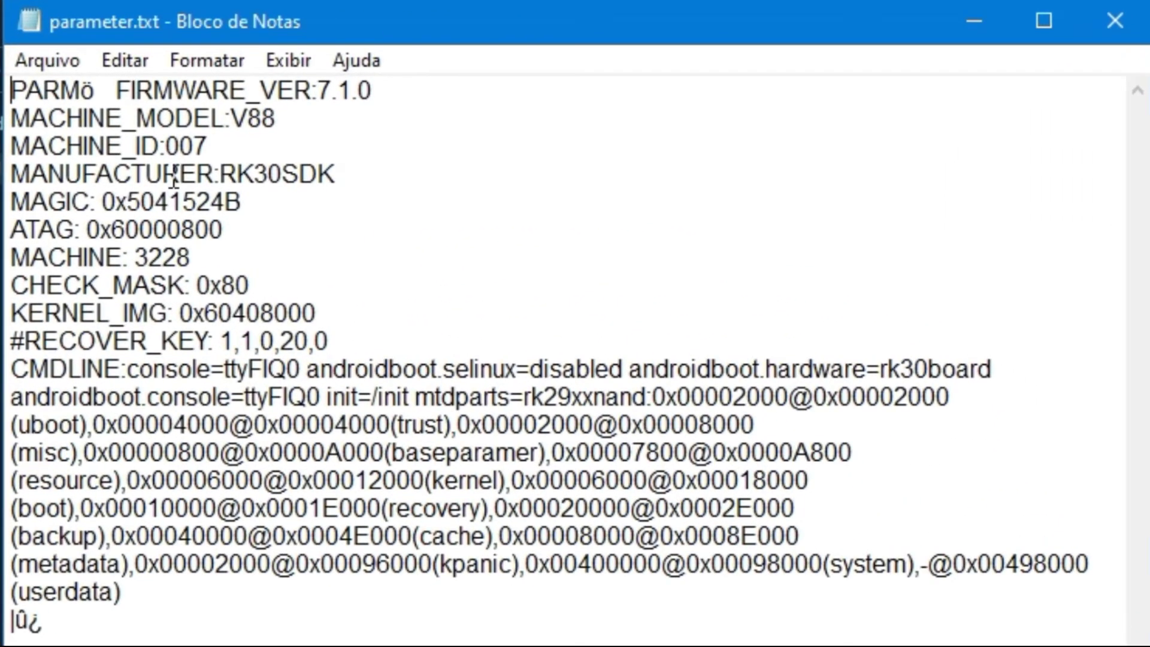
pyautogui.moveTo(276, 121); pyautogui.dragTo(233, 122)
pyautogui.click(321, 164)
pyautogui.moveTo(374, 96); pyautogui.dragTo(316, 91)
pyautogui.click(375, 168)
# Insert line breaks after "mtdparts=rk29xxnand:" and after "(uboot)," to put the uboot partition entry on its own line.
pyautogui.click(653, 397)
pyautogui.press('Return')
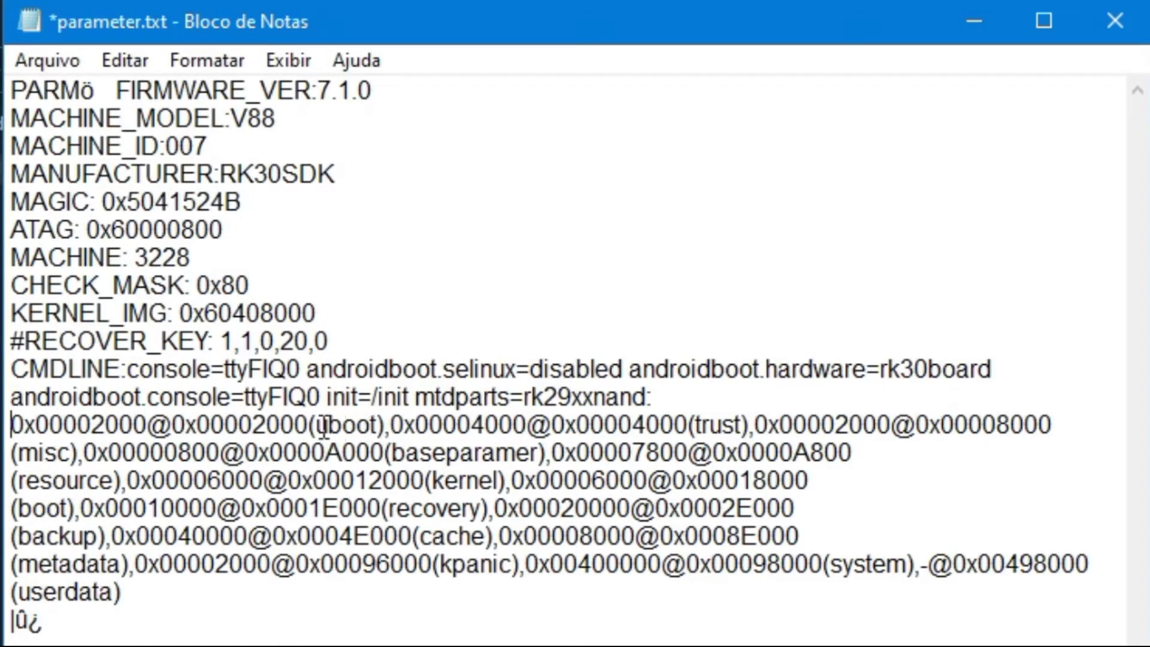
pyautogui.moveTo(317, 426); pyautogui.dragTo(377, 427)
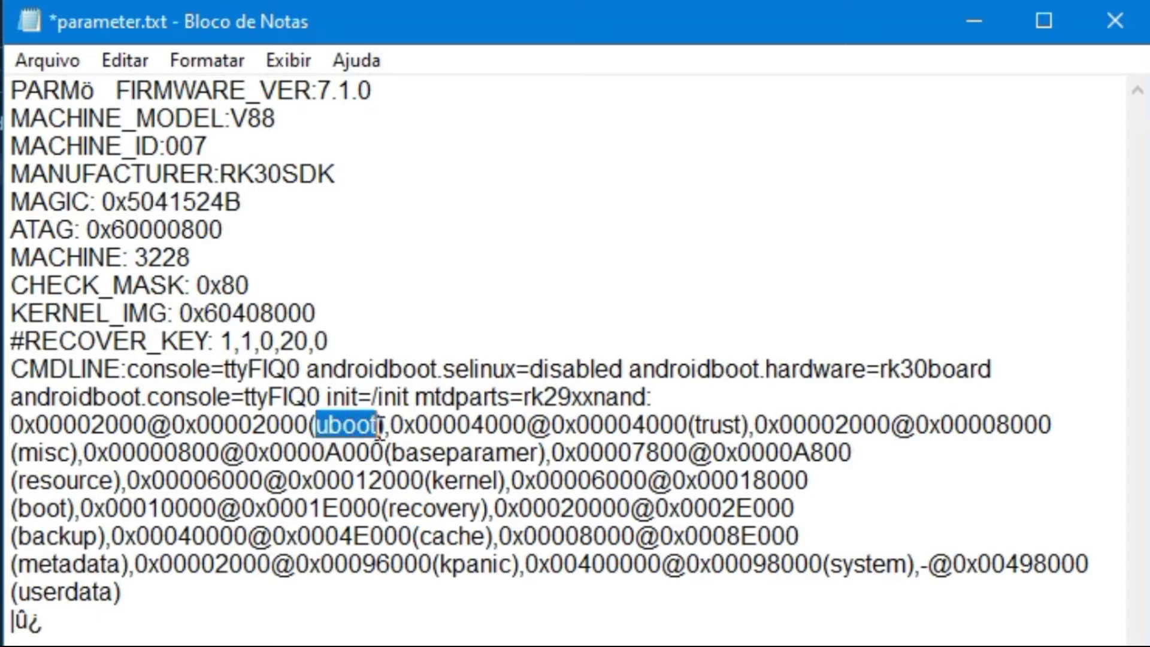
pyautogui.click(377, 426)
pyautogui.press('Right')
pyautogui.press('Right')
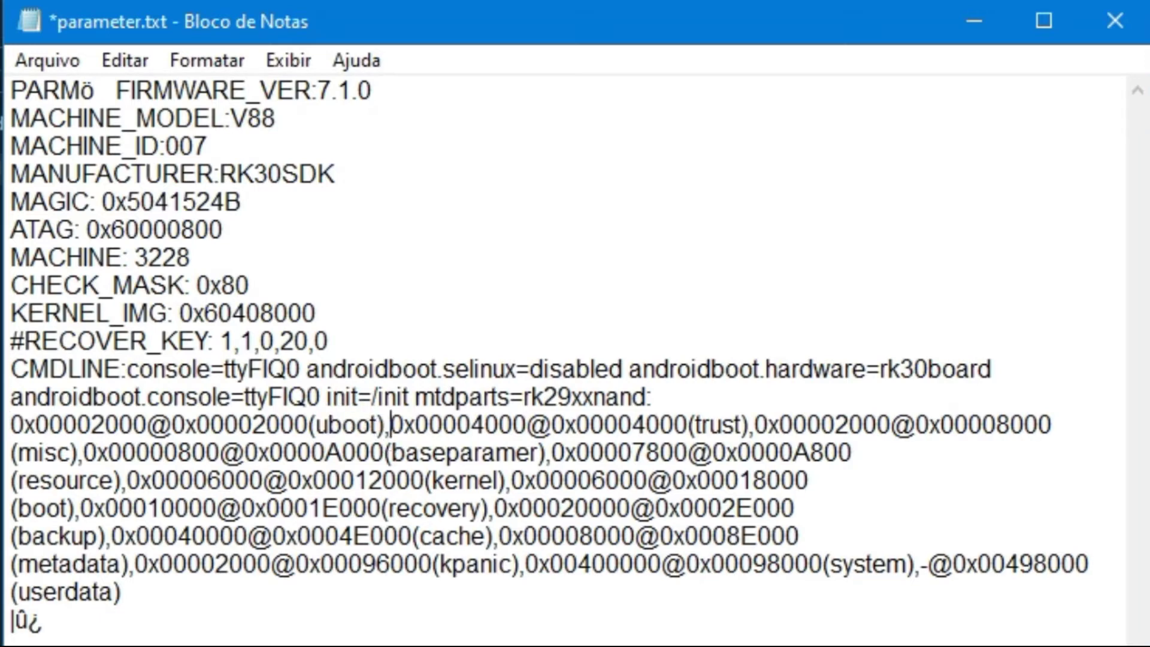
pyautogui.press('Return')
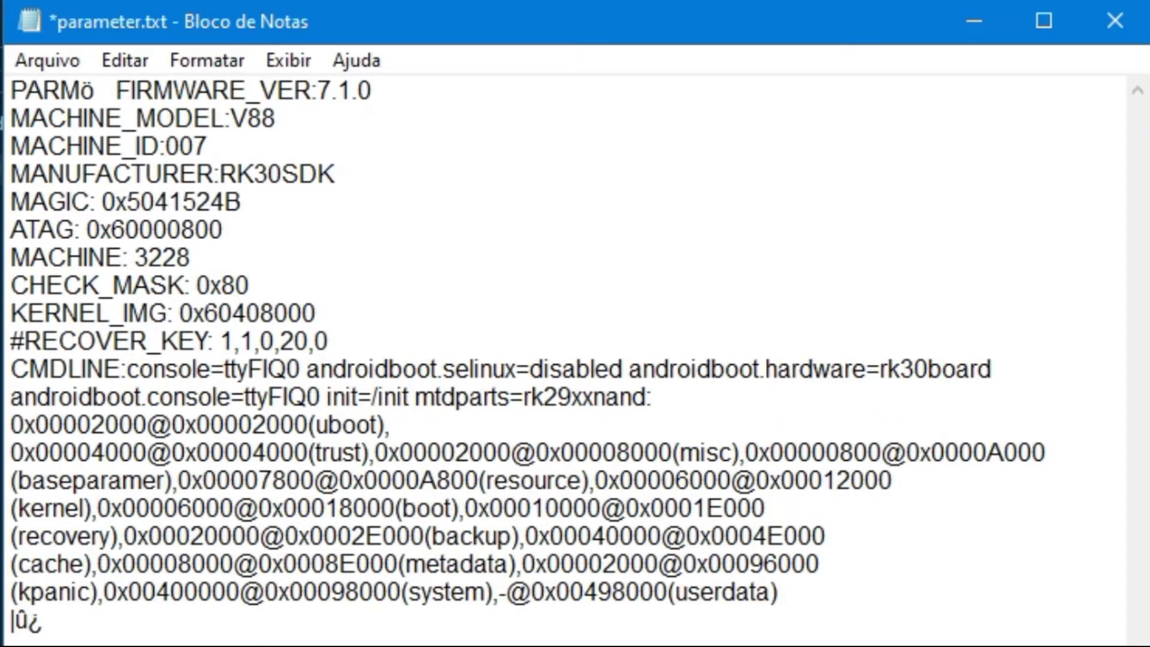
# Insert line breaks after the trust, misc, baseparamer and resource entries so each partition sits on its own line.
pyautogui.click(376, 452)
pyautogui.press('Return')
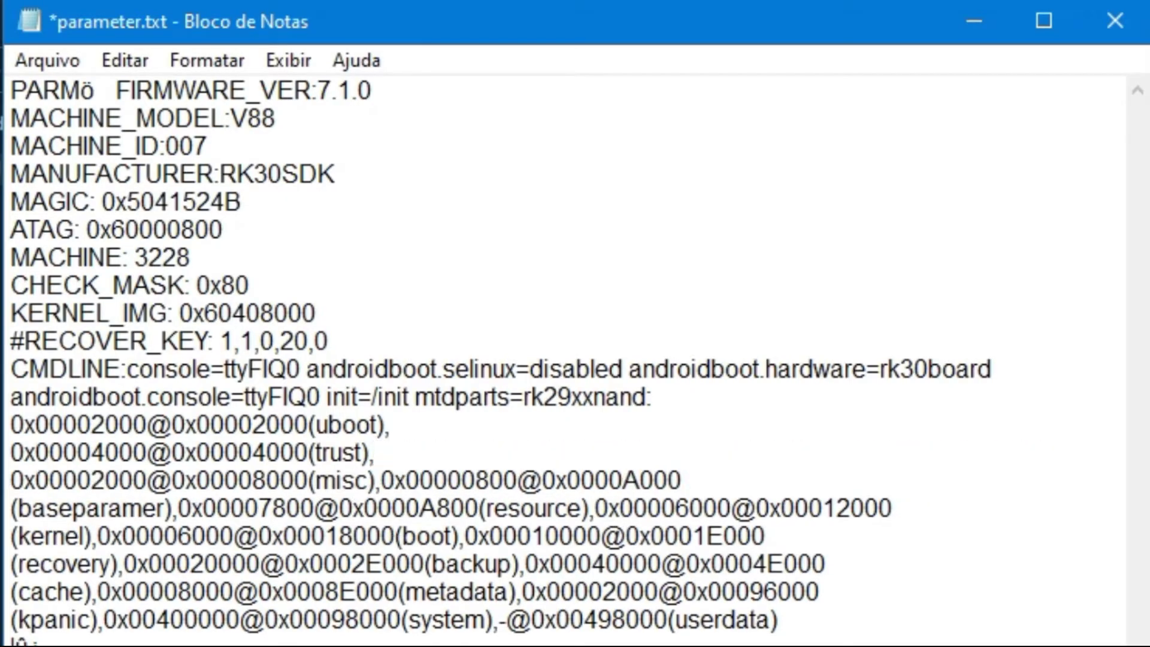
pyautogui.click(382, 480)
pyautogui.press('Return')
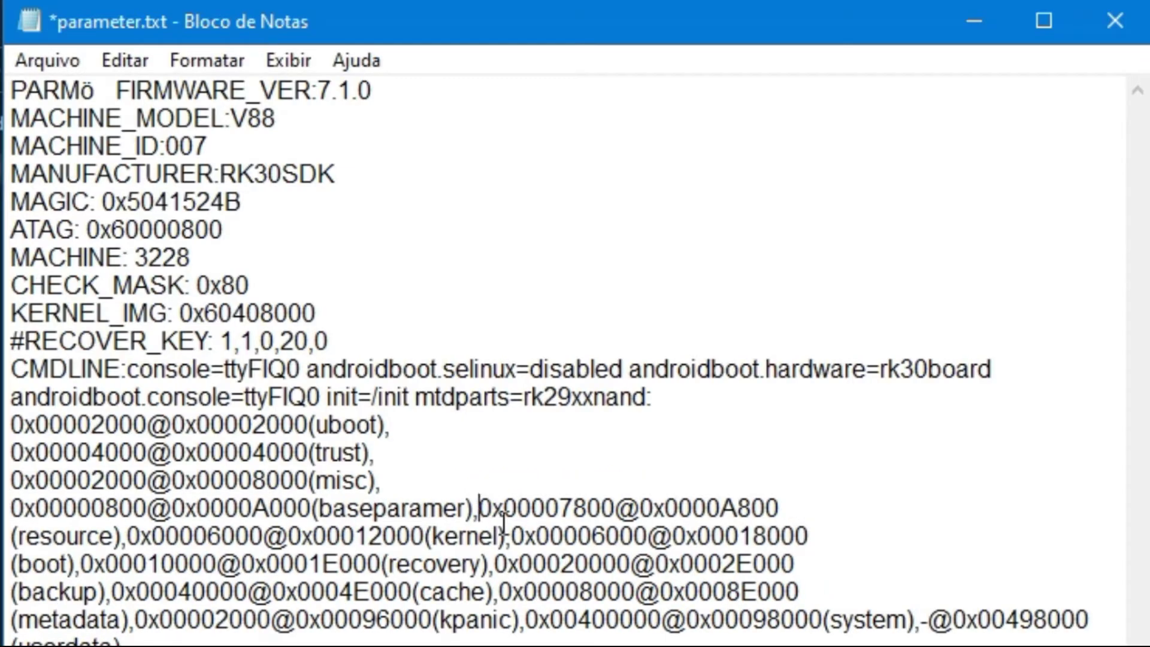
pyautogui.click(477, 507)
pyautogui.press('Return')
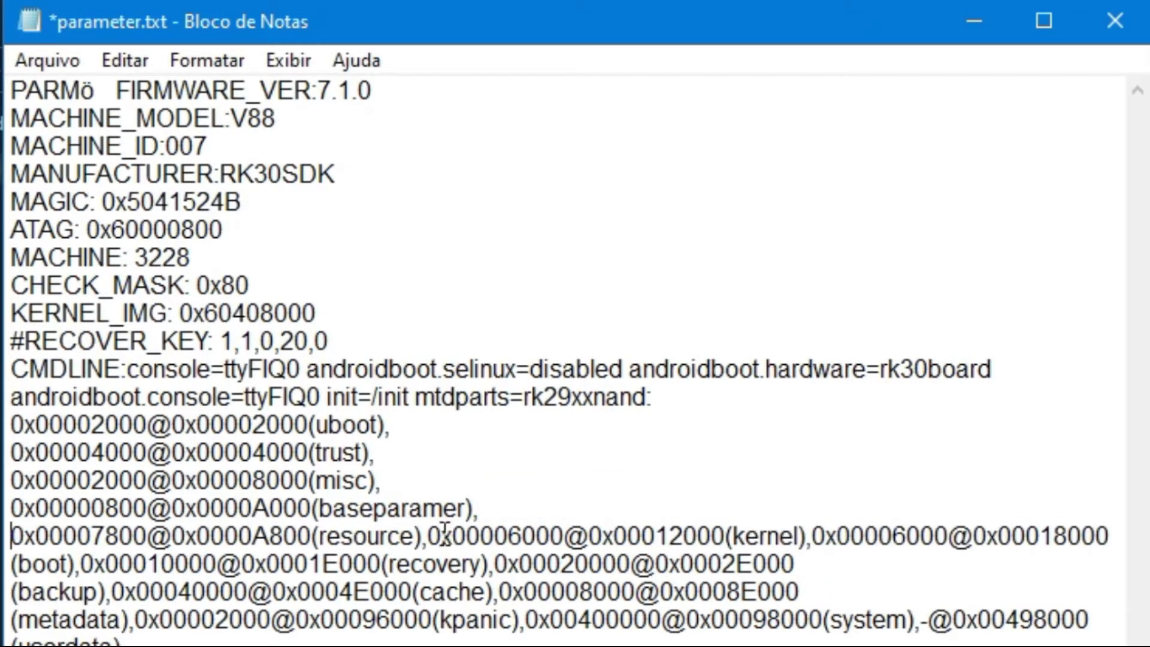
pyautogui.click(427, 535)
pyautogui.press('Return')
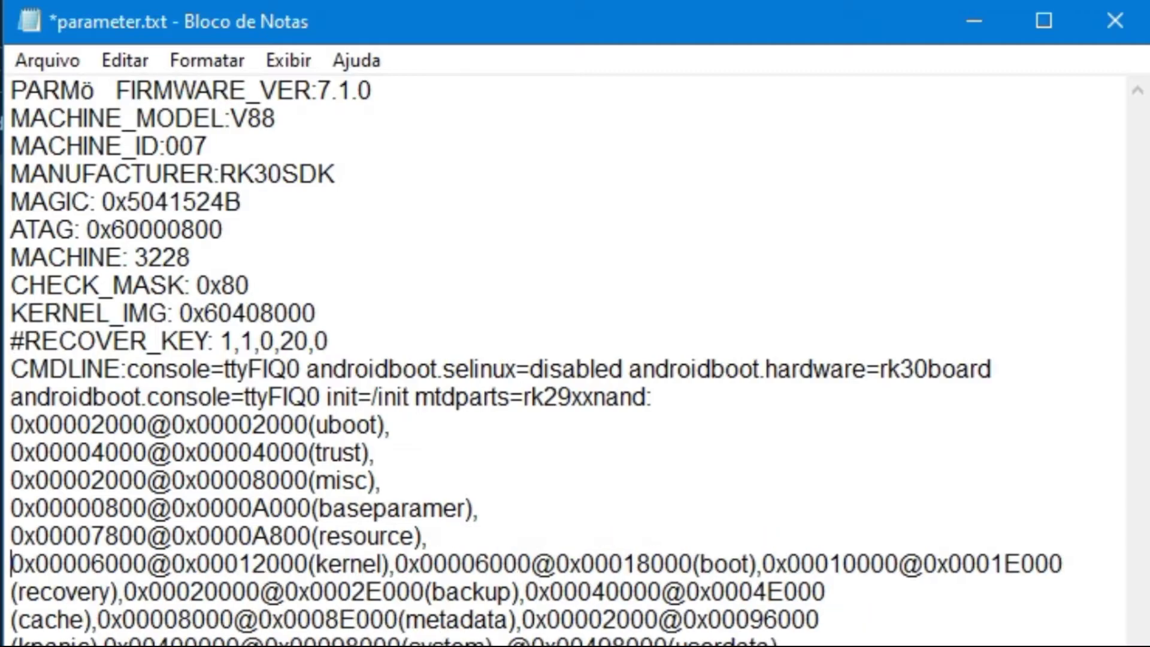
# Break the remaining partition entries, from kernel and boot through system and userdata, onto separate lines.
pyautogui.click(397, 566)
pyautogui.press('Return')
pyautogui.click(379, 593)
pyautogui.press('Return')
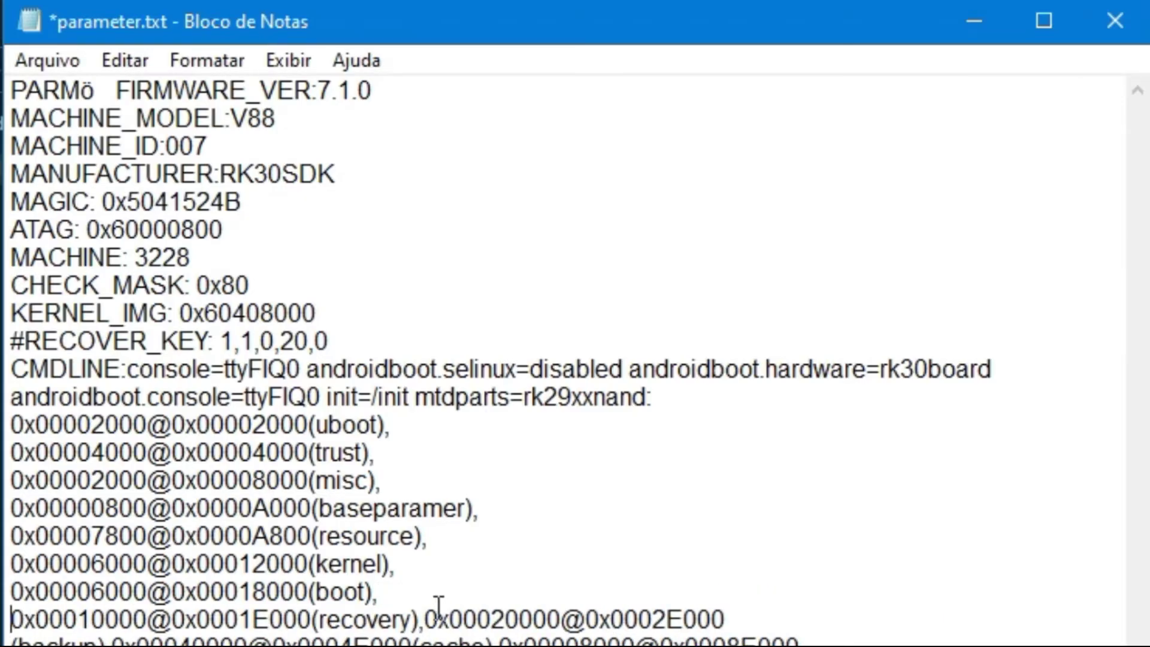
pyautogui.click(425, 619)
pyautogui.press('Return')
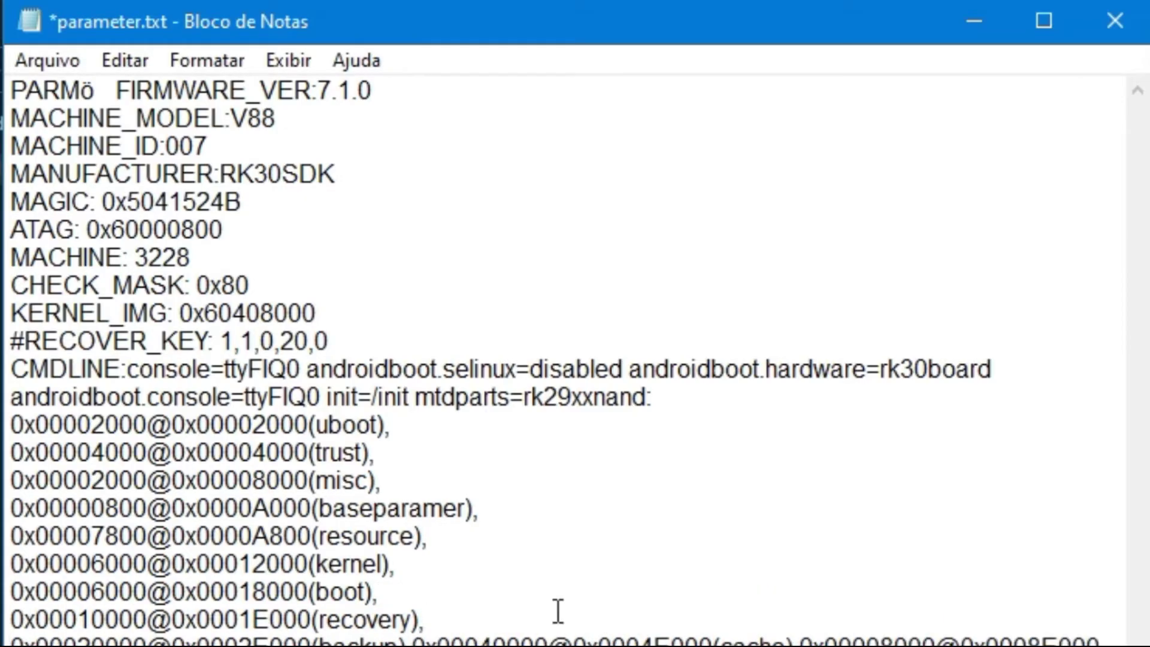
pyautogui.click(413, 638)
pyautogui.press('Return')
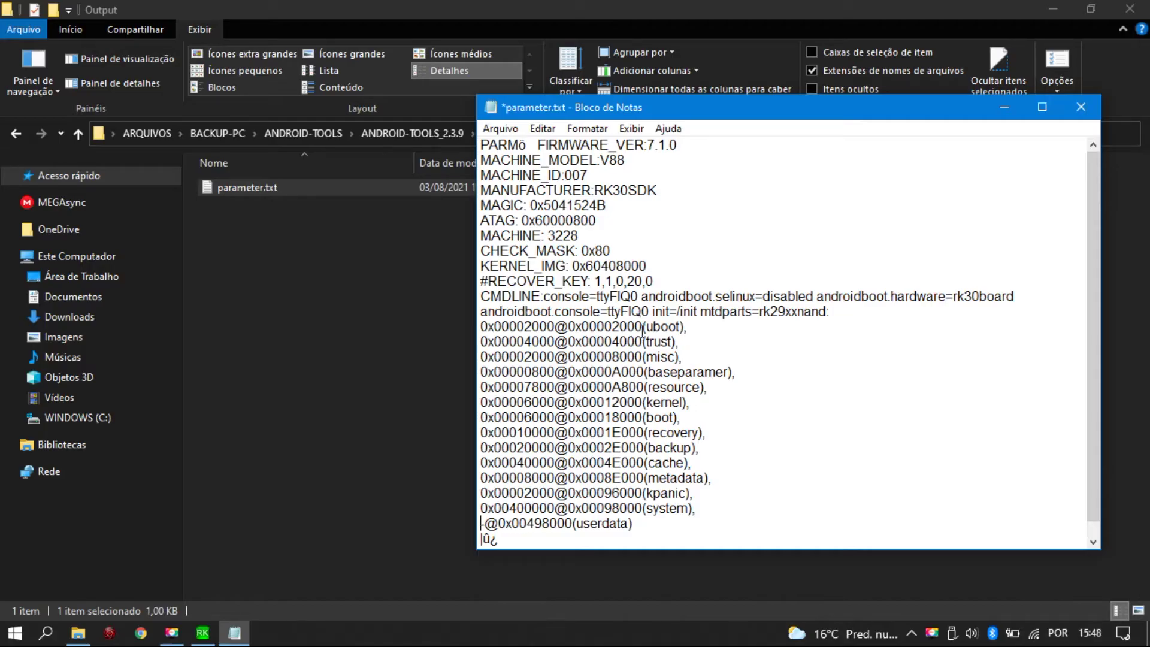
# Select the uboot offset 0x00002000 after the @ sign, and place Android Tool and the parameter.txt window side by side.
pyautogui.moveTo(643, 327); pyautogui.dragTo(577, 329)
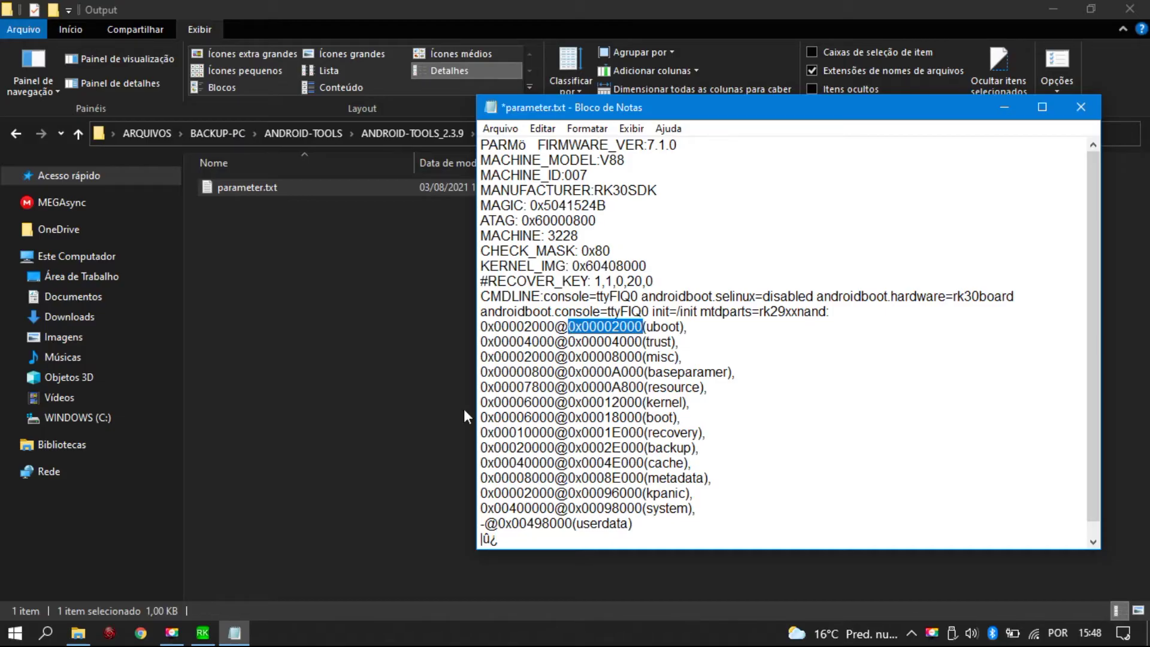
pyautogui.click(202, 632)
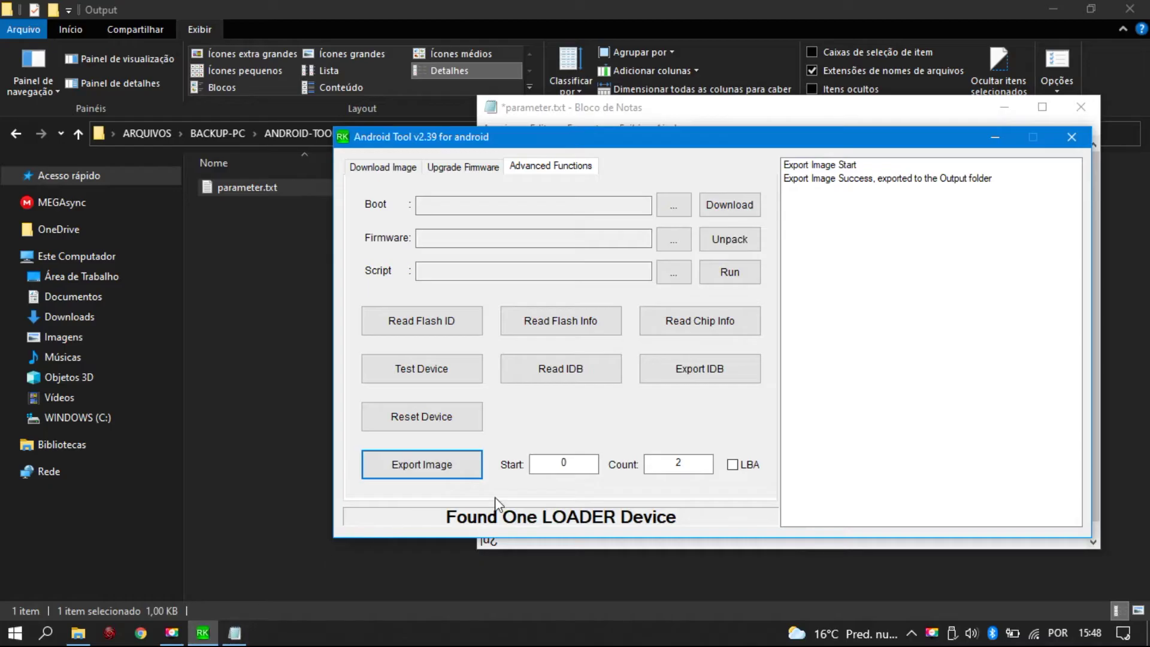
pyautogui.moveTo(713, 144); pyautogui.dragTo(431, 158)
pyautogui.moveTo(564, 103); pyautogui.dragTo(911, 110)
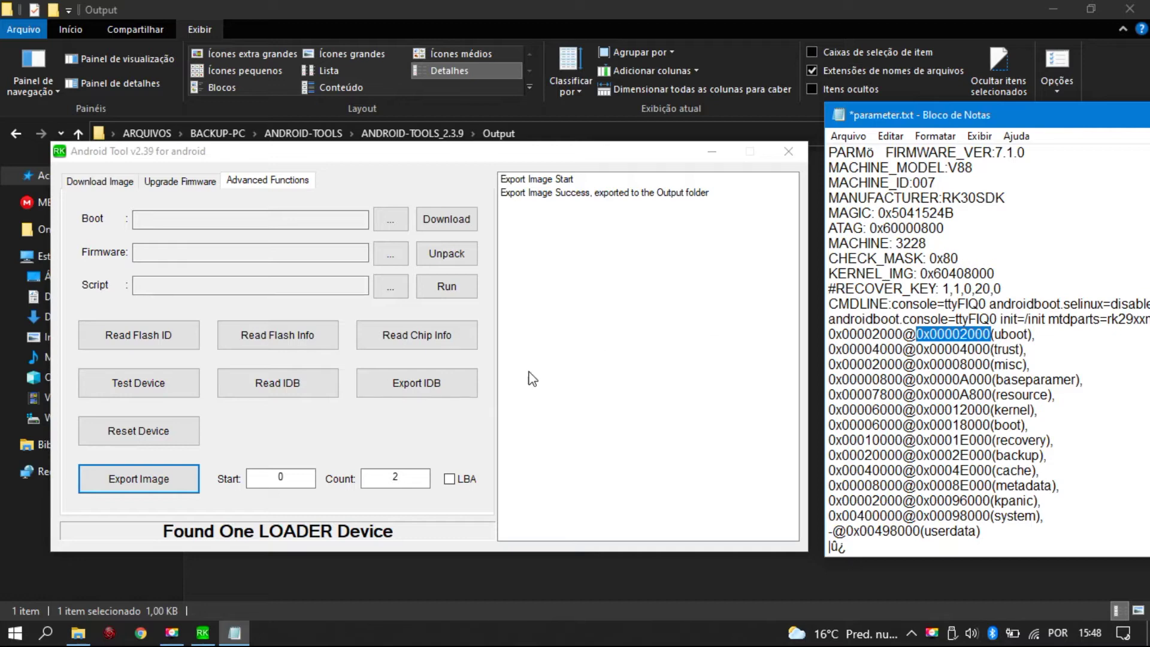
# Export the uboot partition in Android Tool with Start 0x00002000 and Count 0x00002000.
pyautogui.click(261, 475)
pyautogui.write('0x00002000')
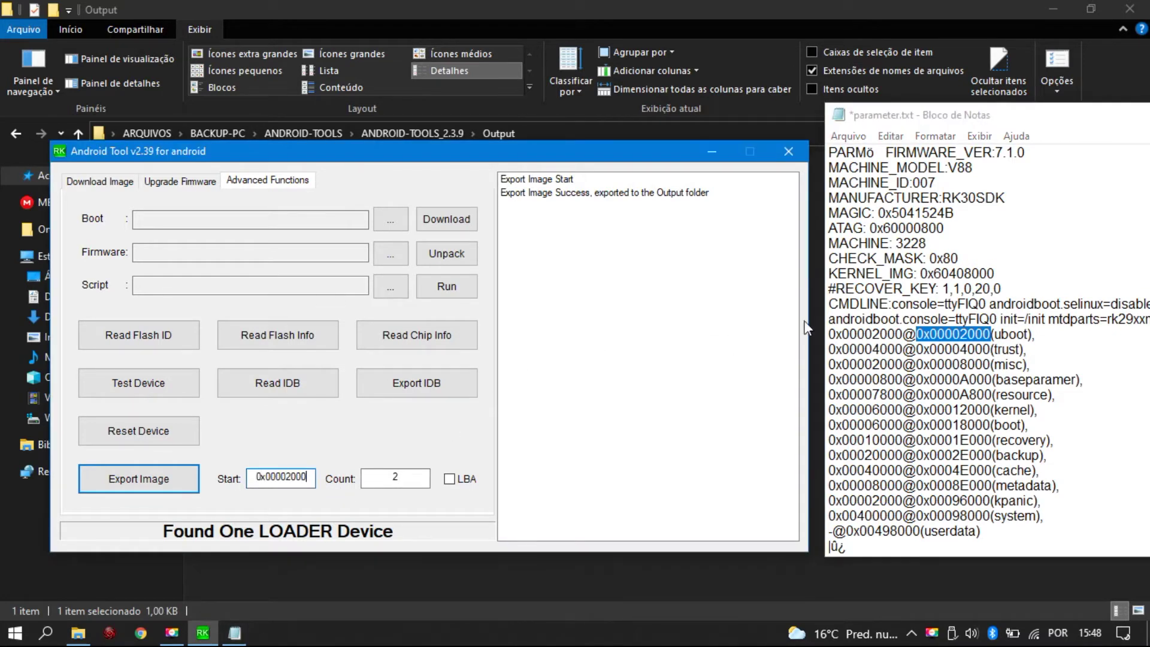
pyautogui.moveTo(903, 335)
pyautogui.mouseDown()
pyautogui.moveTo(828, 349)
pyautogui.moveTo(830, 337)
pyautogui.moveTo(902, 329)
pyautogui.mouseUp()
pyautogui.hotkey('ctrl', 'c')
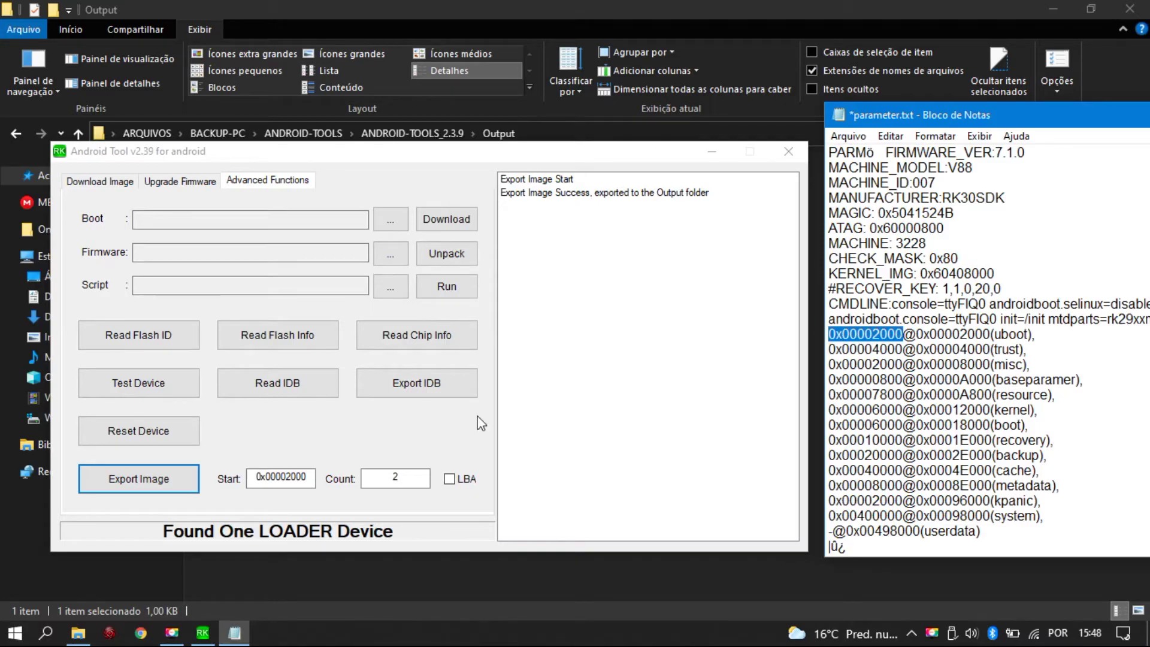
pyautogui.click(412, 476)
pyautogui.moveTo(412, 476); pyautogui.dragTo(372, 476)
pyautogui.hotkey('ctrl', 'v')
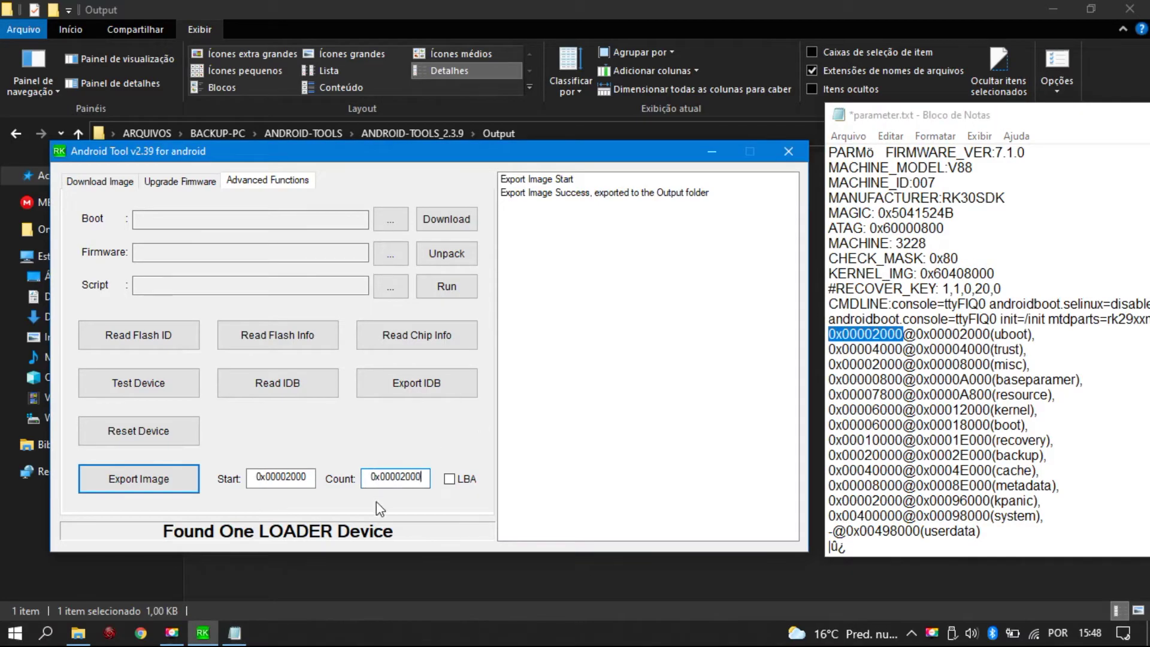
pyautogui.click(137, 483)
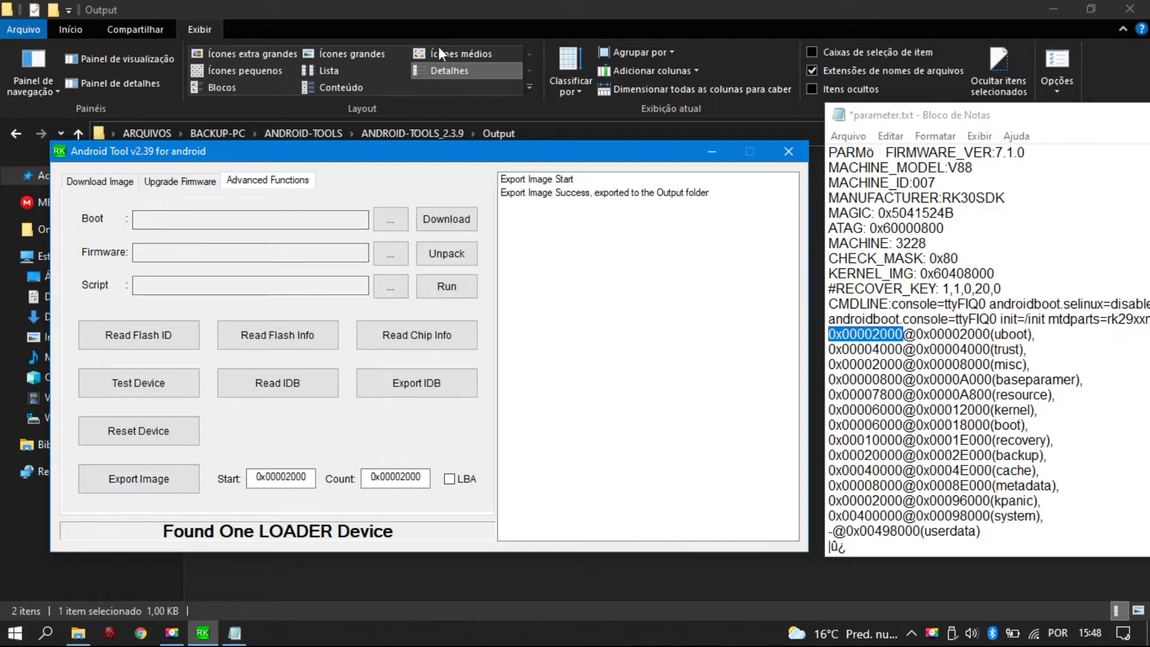
# Rename the exported ExportImage.img in the Output folder to uboot.img.
pyautogui.click(473, 10)
pyautogui.click(253, 188)
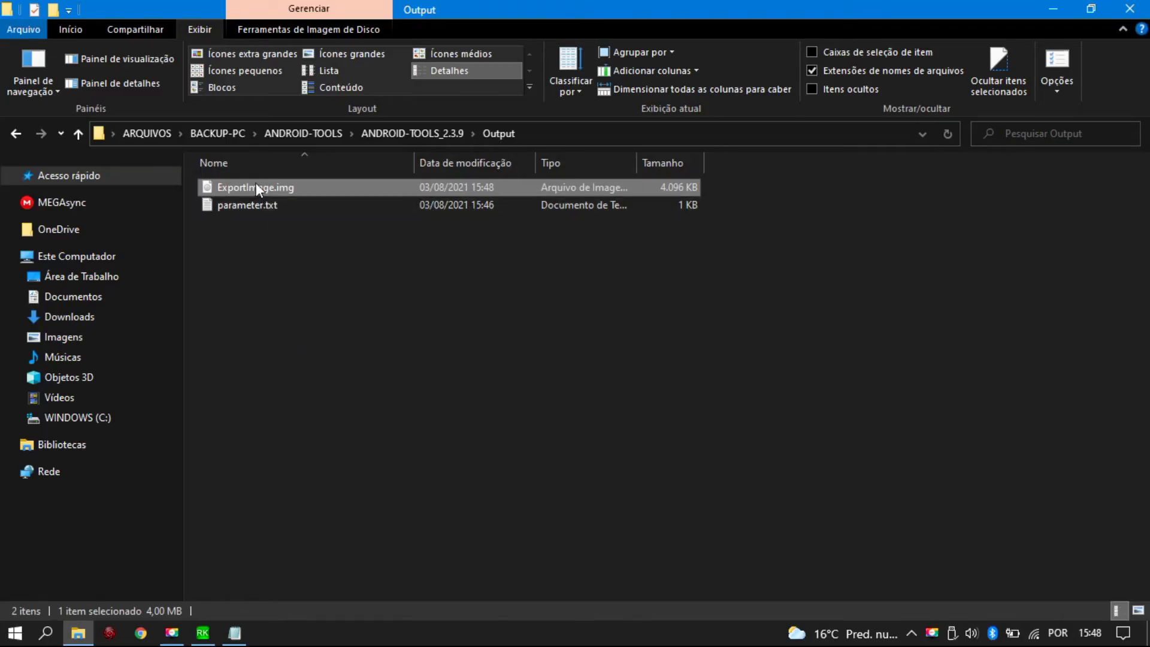
pyautogui.press('F2')
pyautogui.write('uboot')
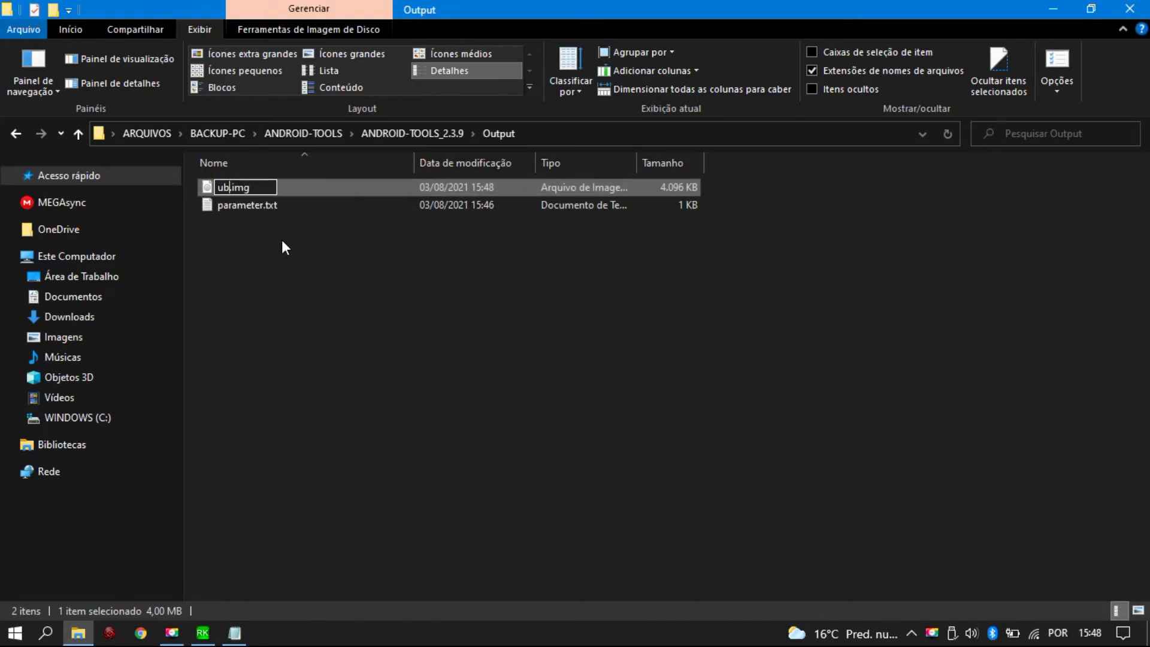
pyautogui.press('Return')
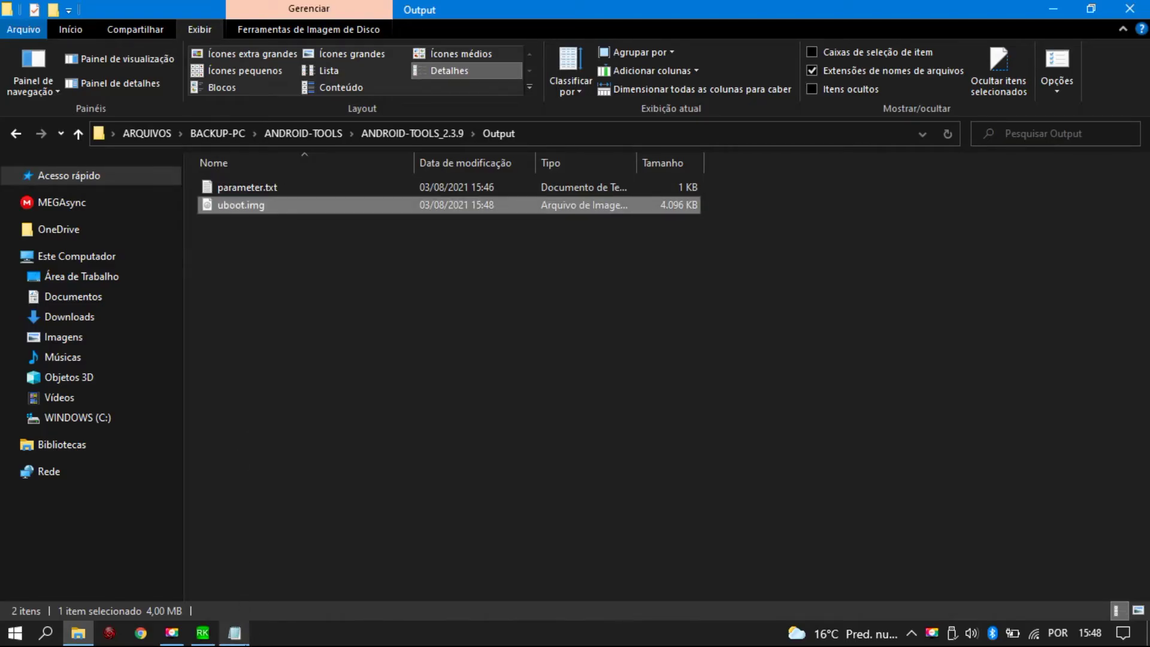
# Copy the trust partition's offset from parameter.txt and set the export Start in Android Tool to 0x00004000.
pyautogui.click(235, 632)
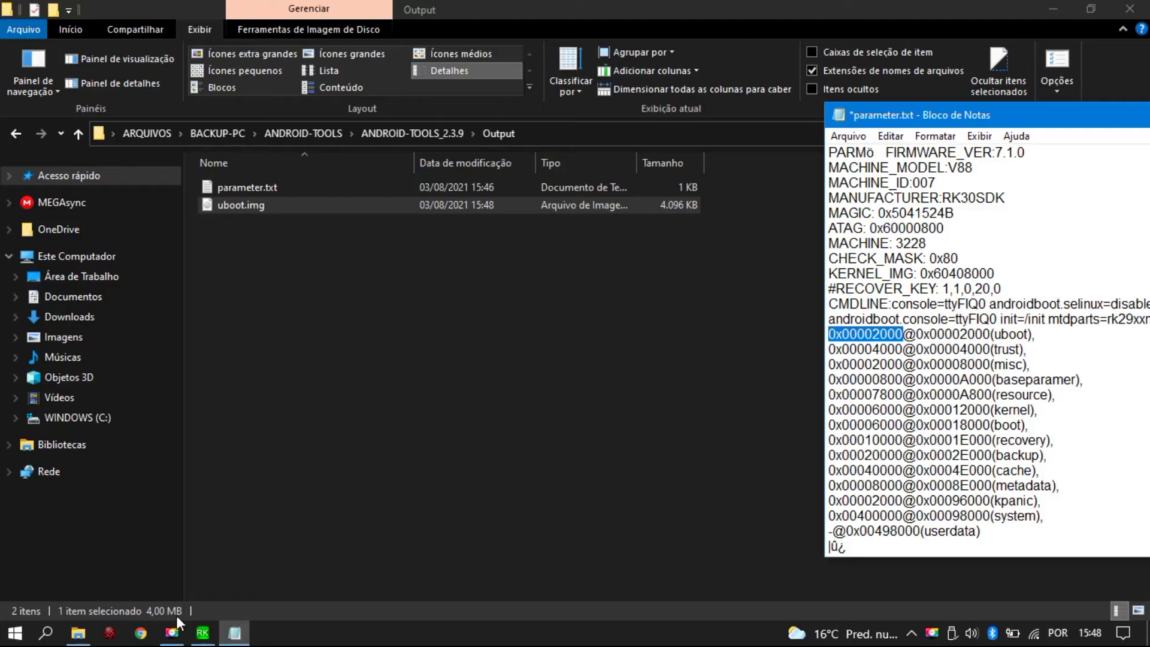
pyautogui.click(202, 632)
pyautogui.click(931, 334)
pyautogui.moveTo(990, 349); pyautogui.dragTo(918, 350)
pyautogui.hotkey('ctrl', 'c')
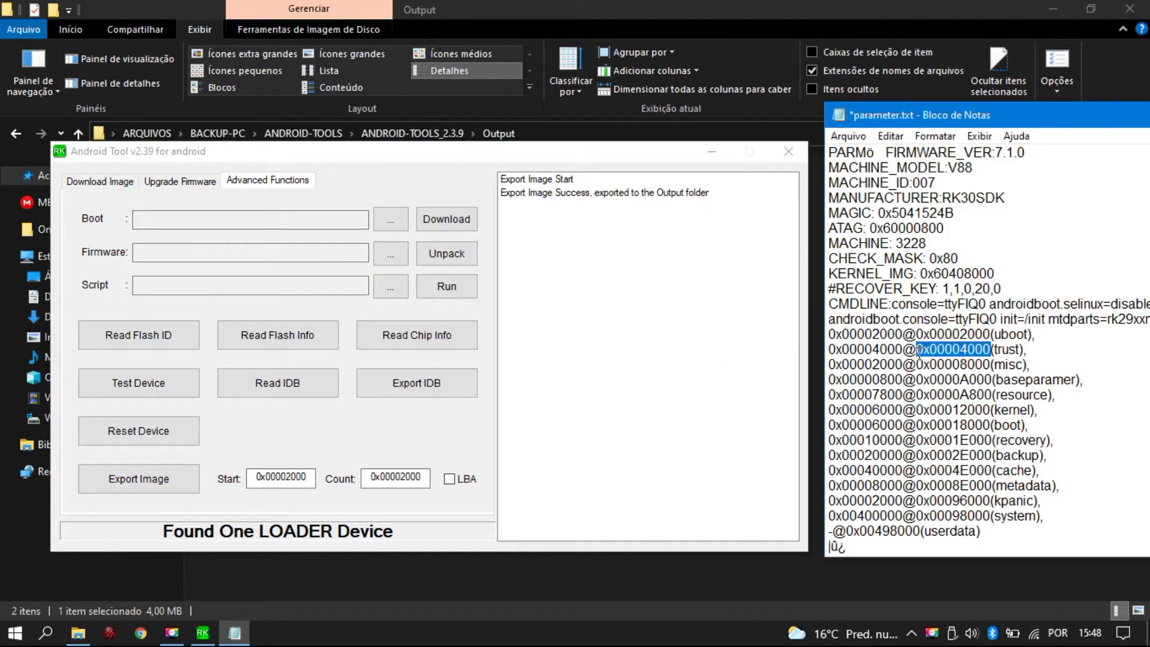
pyautogui.click(282, 479)
pyautogui.doubleClick(282, 479)
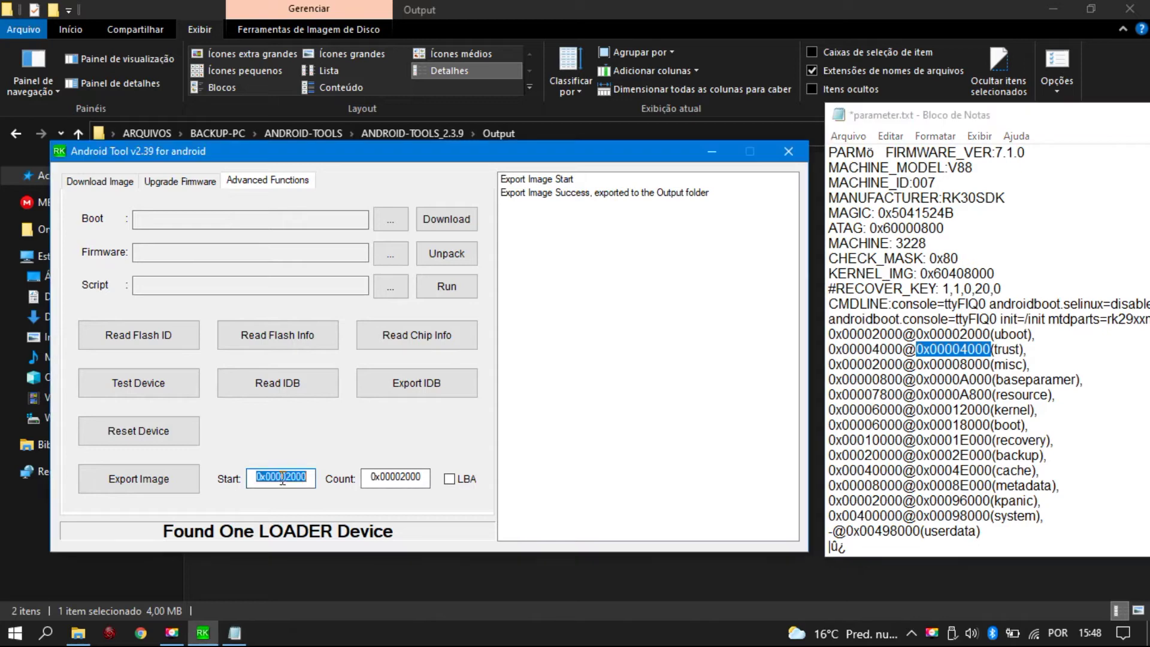
pyautogui.hotkey('ctrl', 'v')
# Set Count to the trust partition's size, 0x00004000, and export the image.
pyautogui.moveTo(902, 350); pyautogui.dragTo(827, 350)
pyautogui.hotkey('ctrl', 'c')
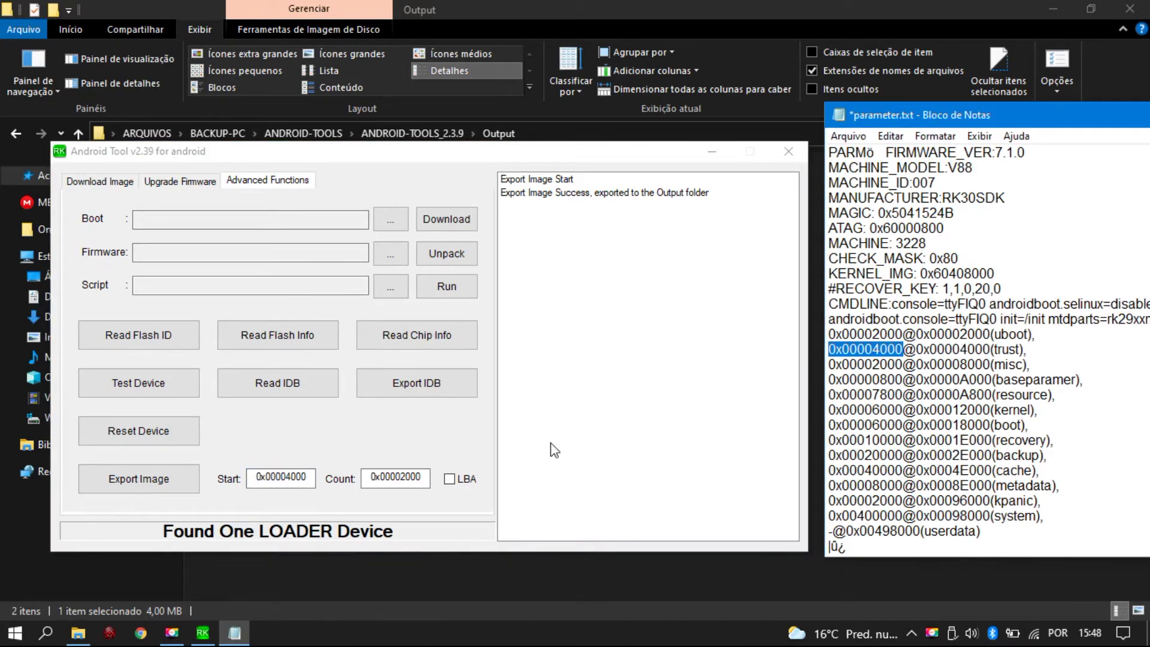
pyautogui.doubleClick(421, 477)
pyautogui.hotkey('ctrl', 'v')
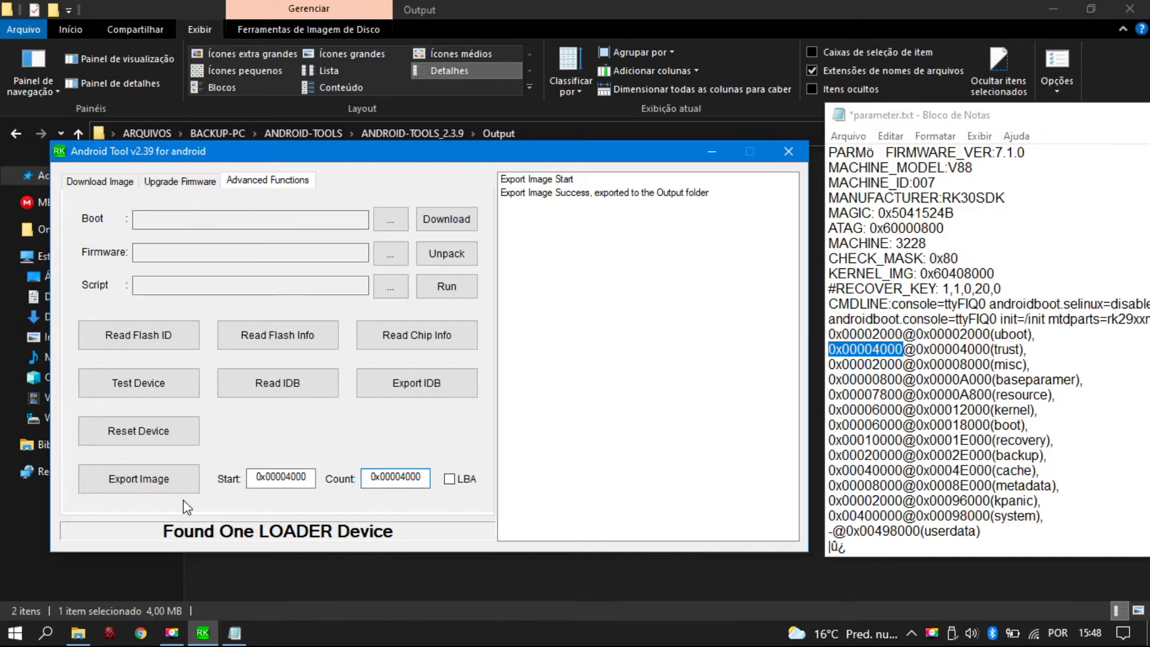
pyautogui.click(155, 481)
# Copy the name trust from parameter.txt and rename ExportImage.img in the Output folder to trust.img.
pyautogui.moveTo(993, 350); pyautogui.dragTo(1018, 349)
pyautogui.hotkey('ctrl', 'c')
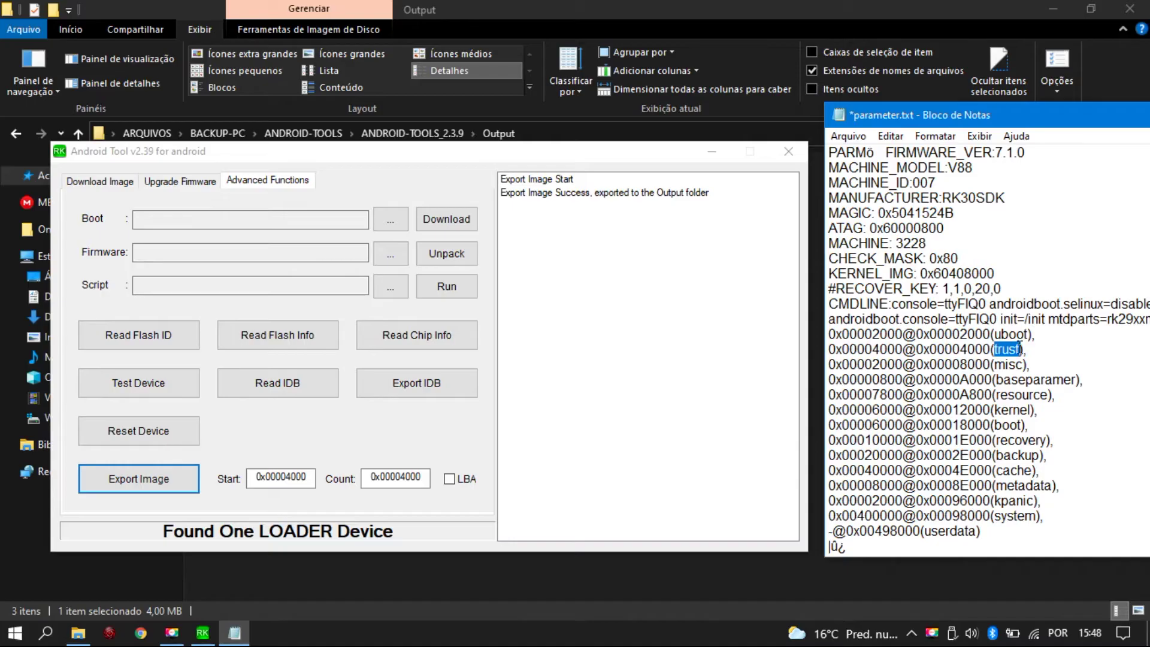
pyautogui.click(465, 5)
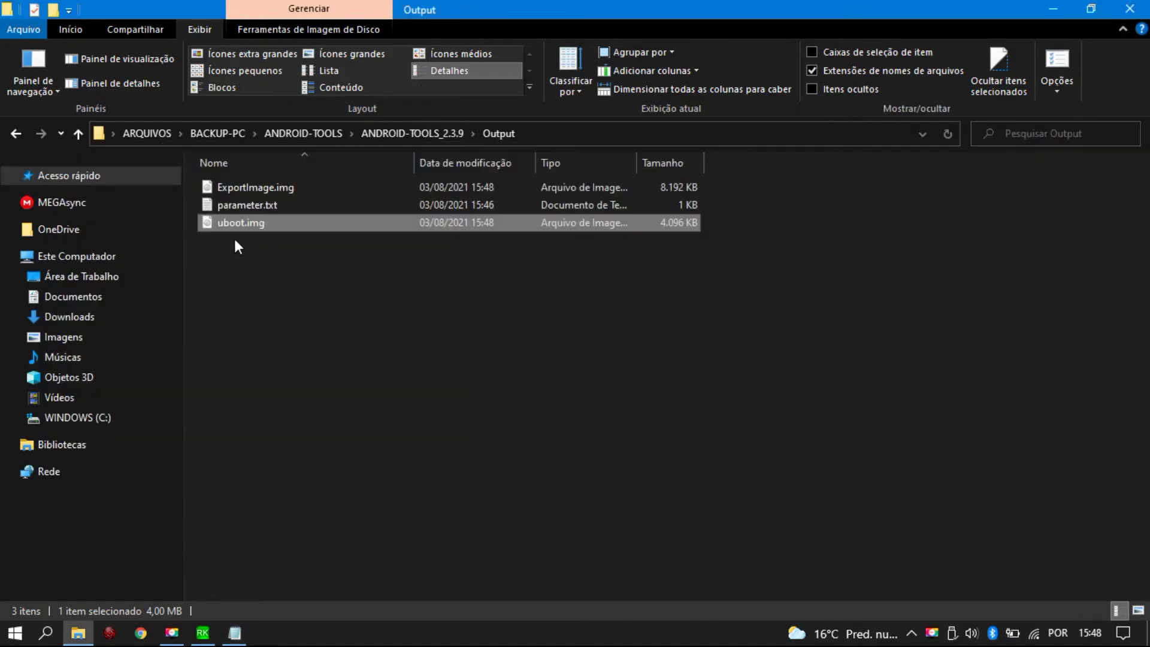
pyautogui.click(234, 189)
pyautogui.press('F2')
pyautogui.hotkey('ctrl', 'v')
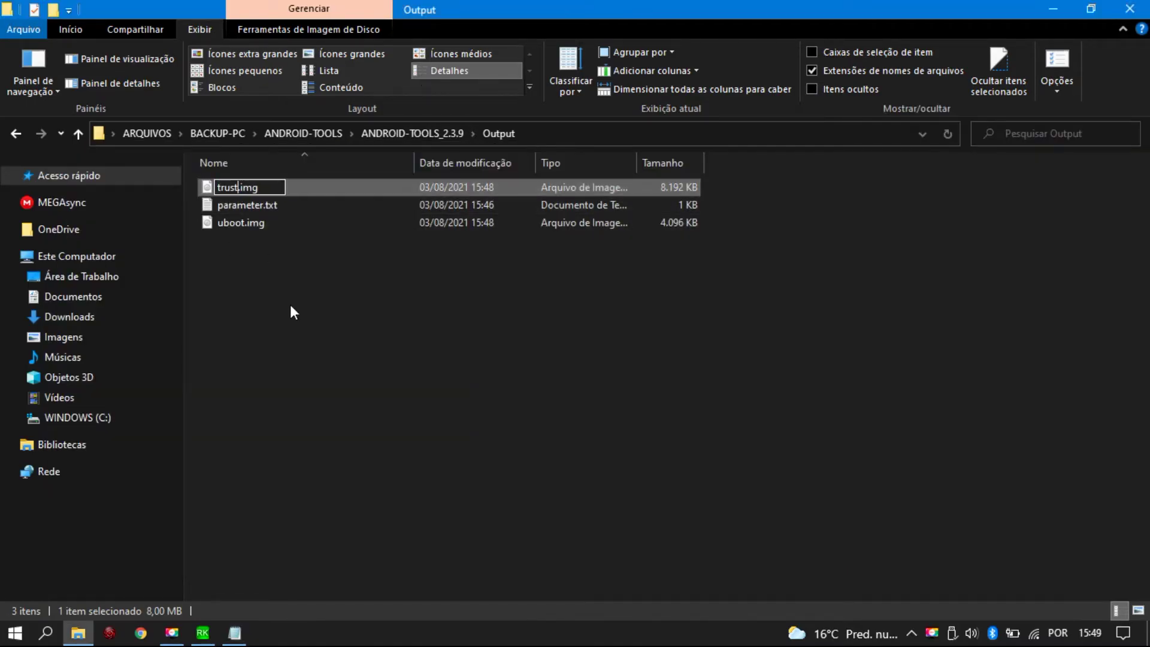
pyautogui.press('Return')
# Copy the misc partition's offset from parameter.txt and set the export Start in Android Tool to 0x00008000.
pyautogui.hotkey('alt', 'Tab')
pyautogui.hotkey('alt', 'Tab')
pyautogui.press('Tab')
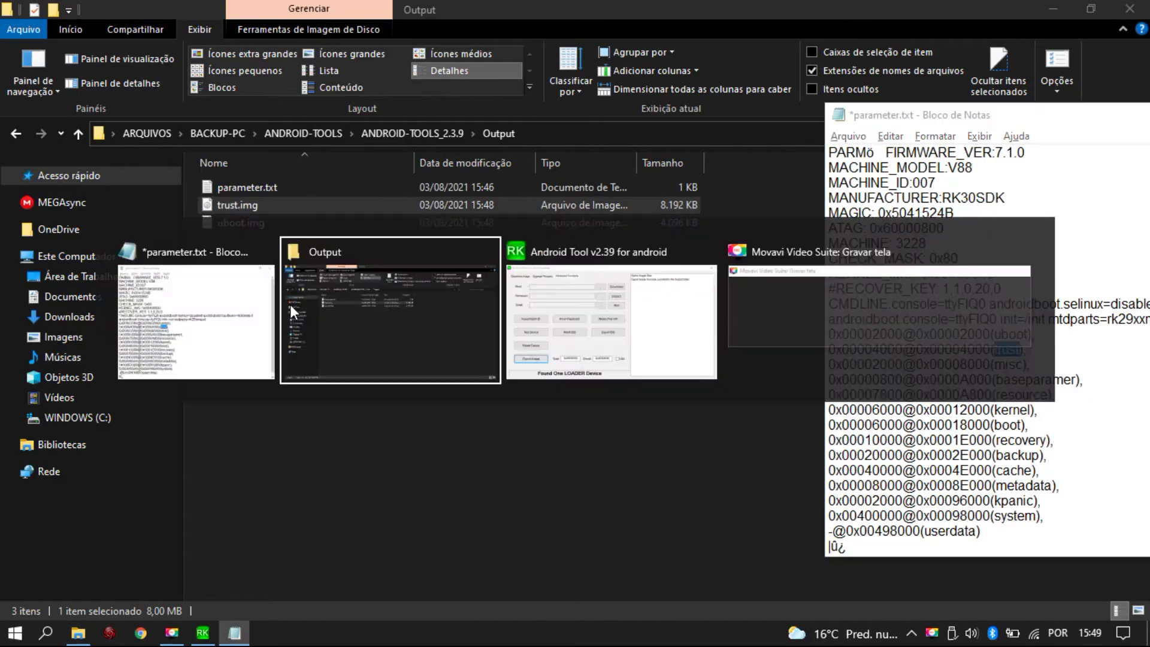
pyautogui.click(977, 366)
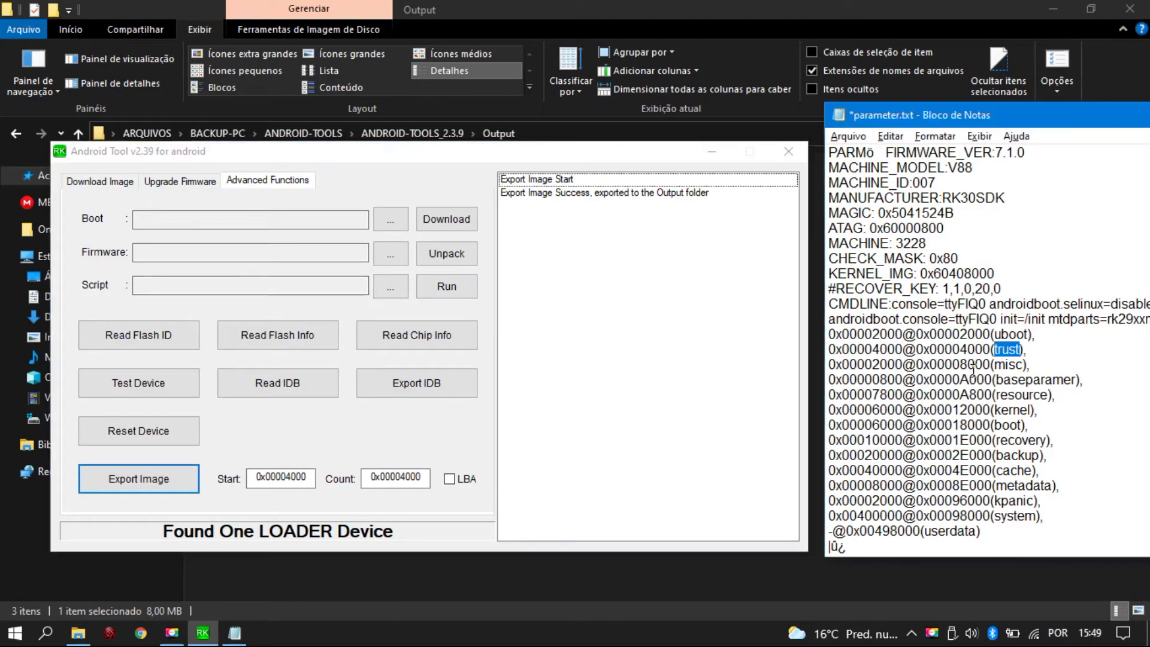
pyautogui.moveTo(991, 364); pyautogui.dragTo(923, 364)
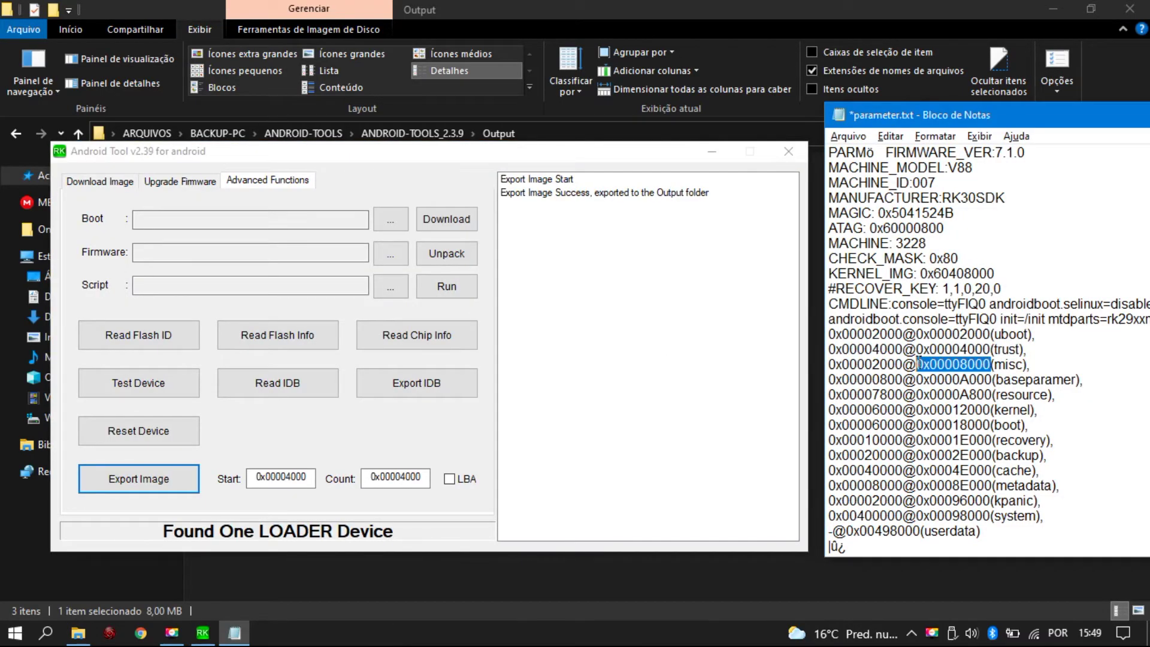
pyautogui.doubleClick(282, 476)
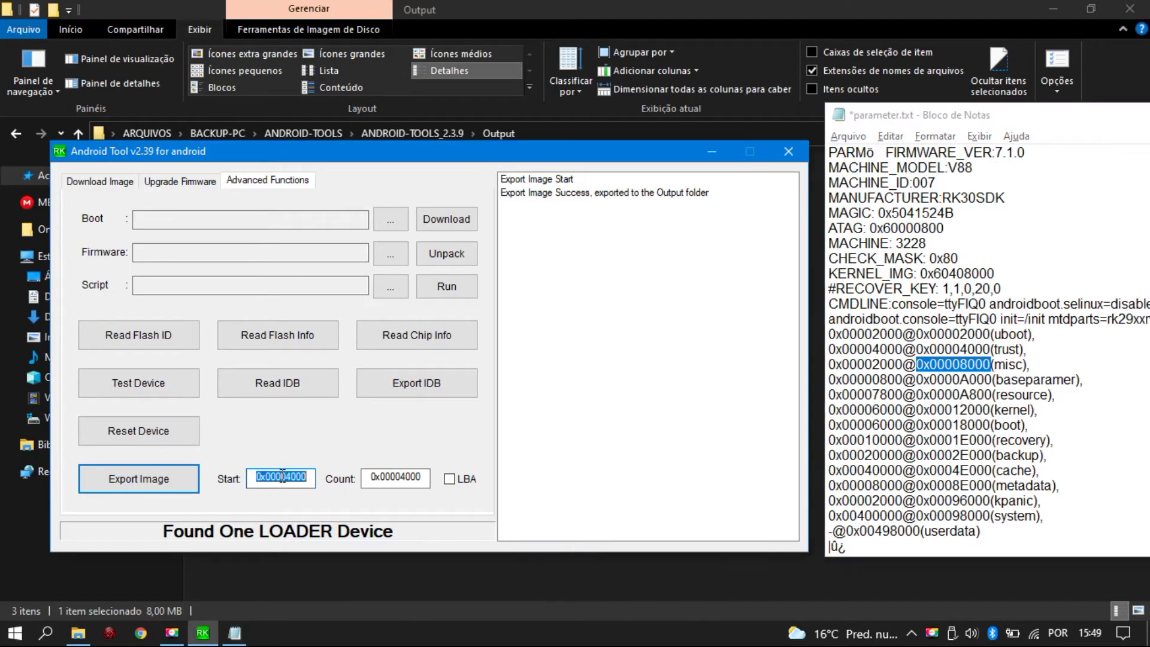
pyautogui.write('0x00008000')
# Set Count to the misc partition's size, 0x00002000, and export the image.
pyautogui.moveTo(902, 364); pyautogui.dragTo(818, 371)
pyautogui.hotkey('ctrl', 'c')
pyautogui.doubleClick(395, 476)
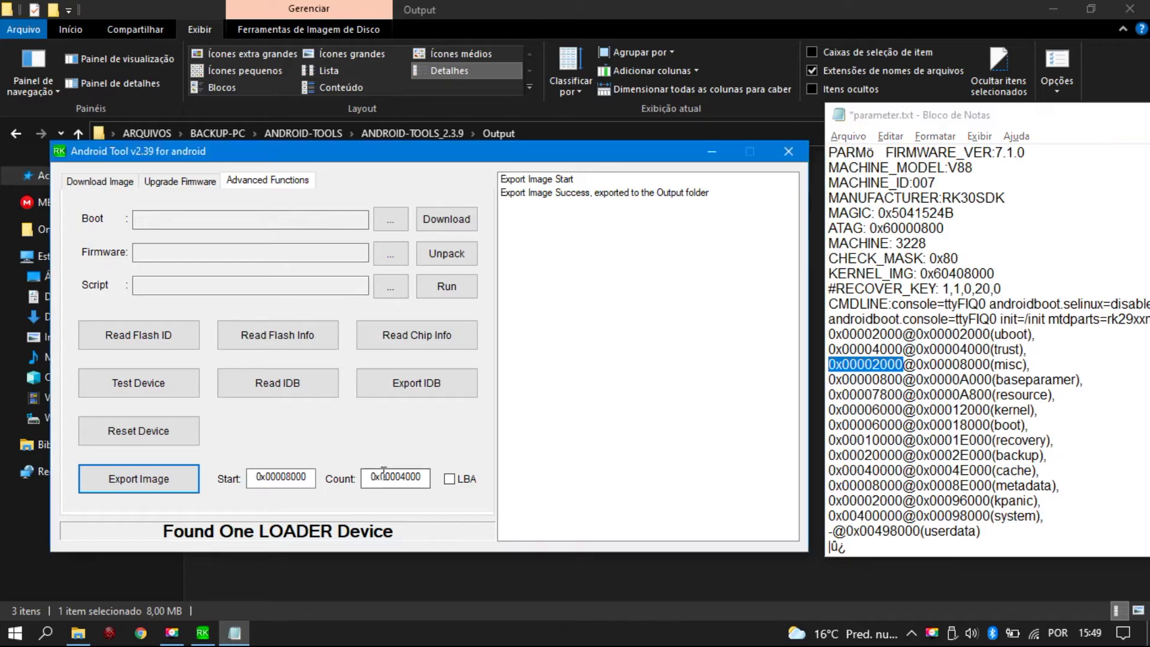
pyautogui.hotkey('ctrl', 'v')
pyautogui.click(198, 483)
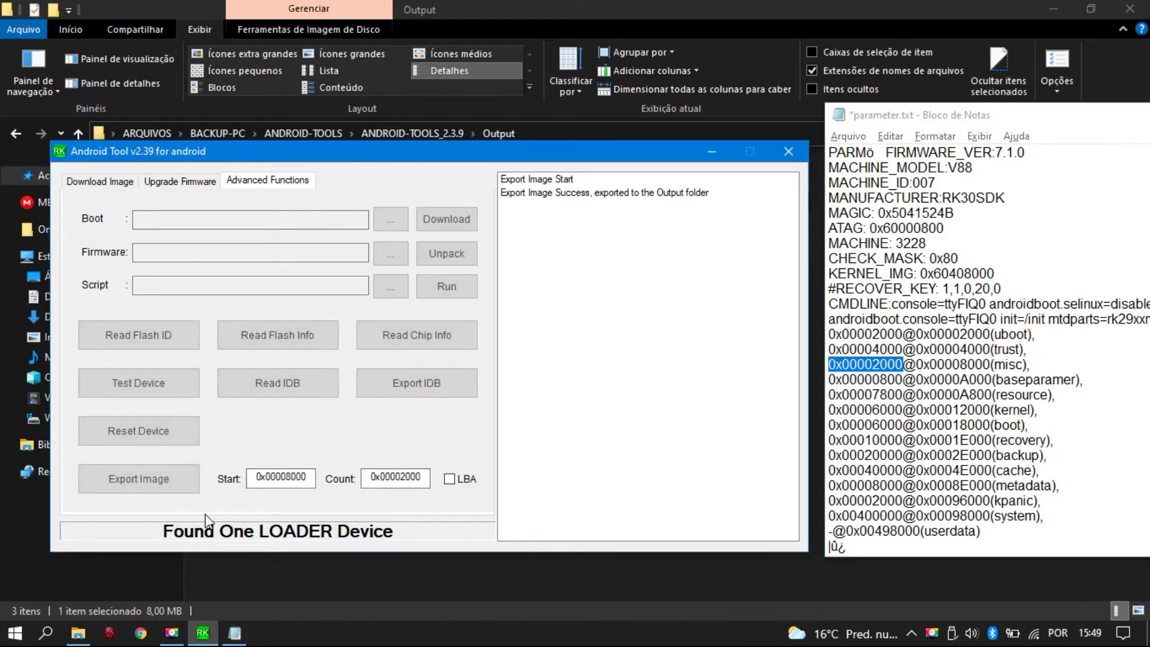
# Copy the name misc from parameter.txt and rename ExportImage.img in the Output folder to misc.img.
pyautogui.moveTo(995, 364); pyautogui.dragTo(1017, 365)
pyautogui.hotkey('ctrl', 'c')
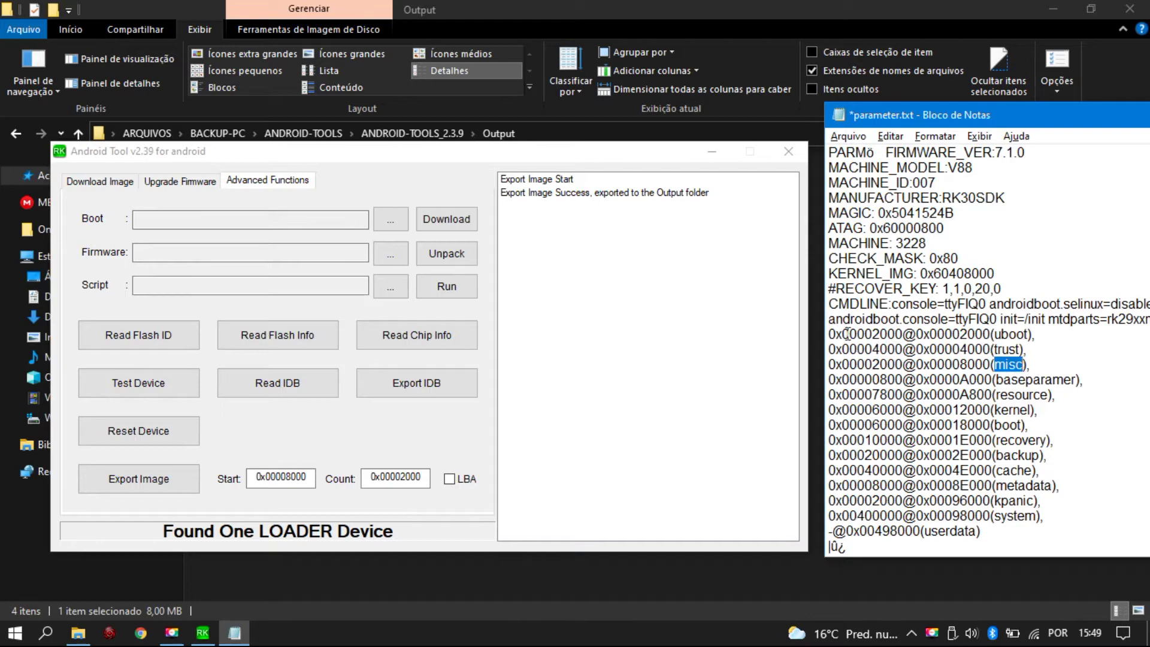
pyautogui.click(403, 4)
pyautogui.click(236, 188)
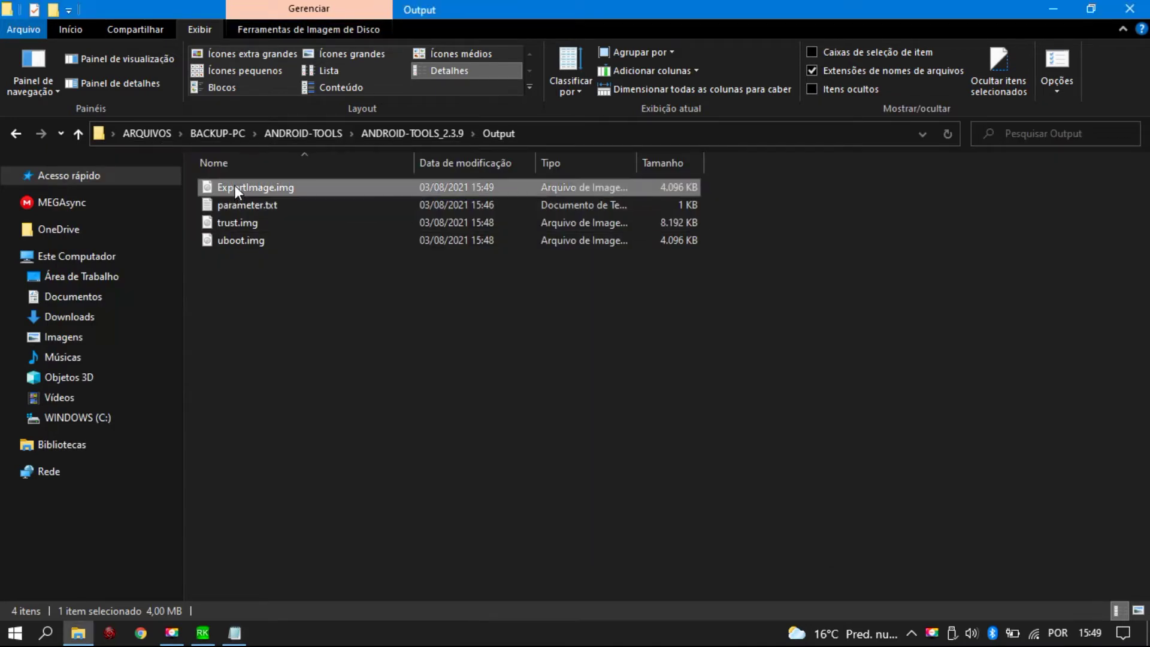
pyautogui.press('F2')
pyautogui.hotkey('ctrl', 'v')
pyautogui.click(354, 331)
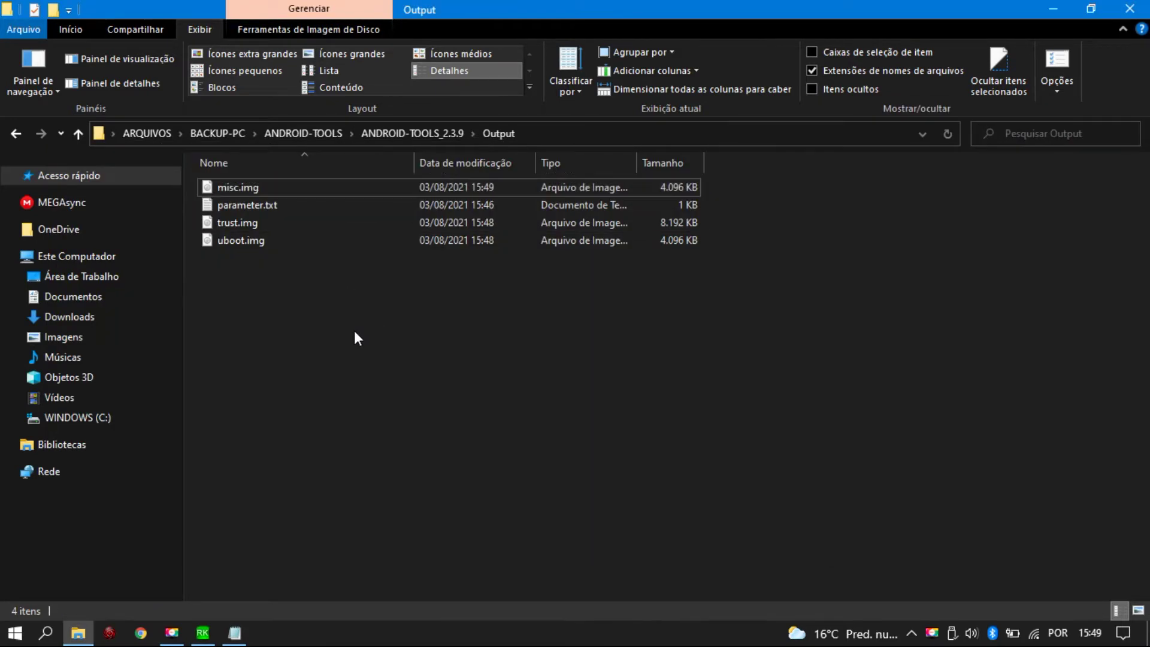
# Copy the baseparamer partition's offset from parameter.txt and set the export Start in Android Tool to 0x0000A000.
pyautogui.hotkey('alt', 'Tab')
pyautogui.hotkey('alt', 'Tab')
pyautogui.hotkey('alt', 'Tab')
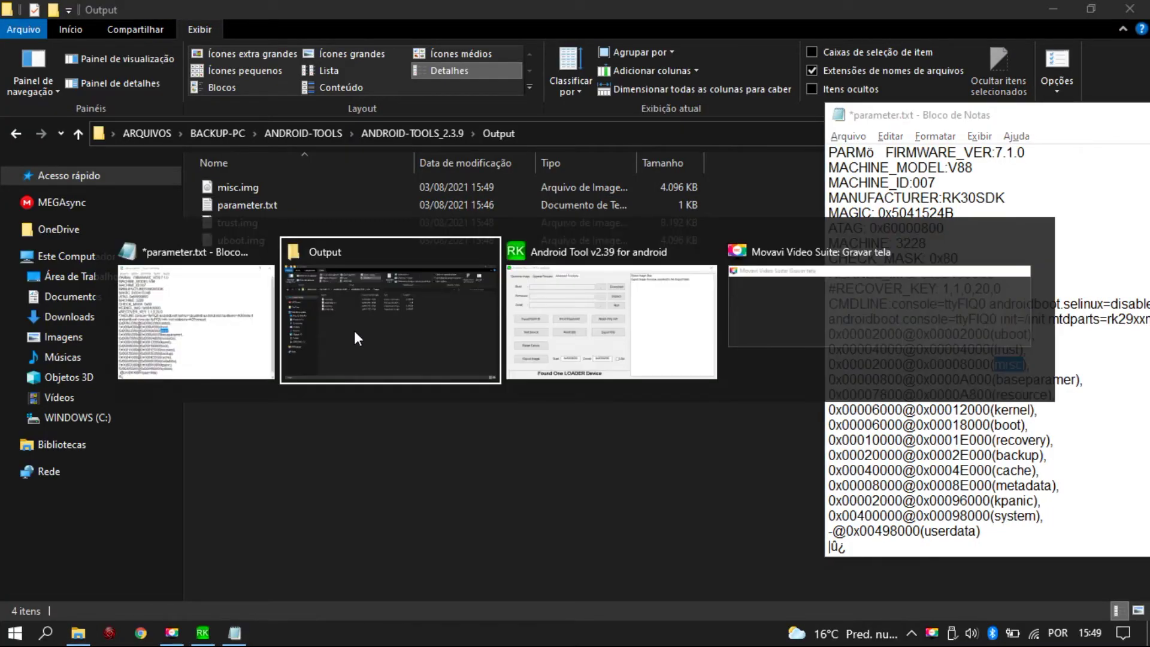
pyautogui.click(1009, 380)
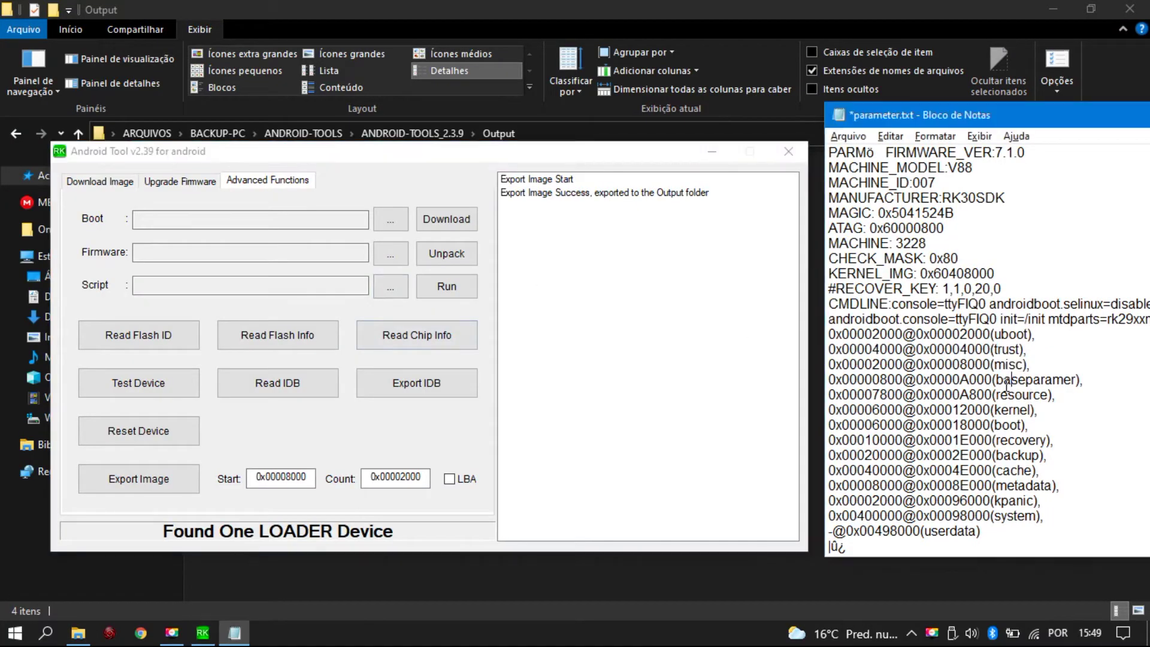
pyautogui.moveTo(993, 379); pyautogui.dragTo(922, 380)
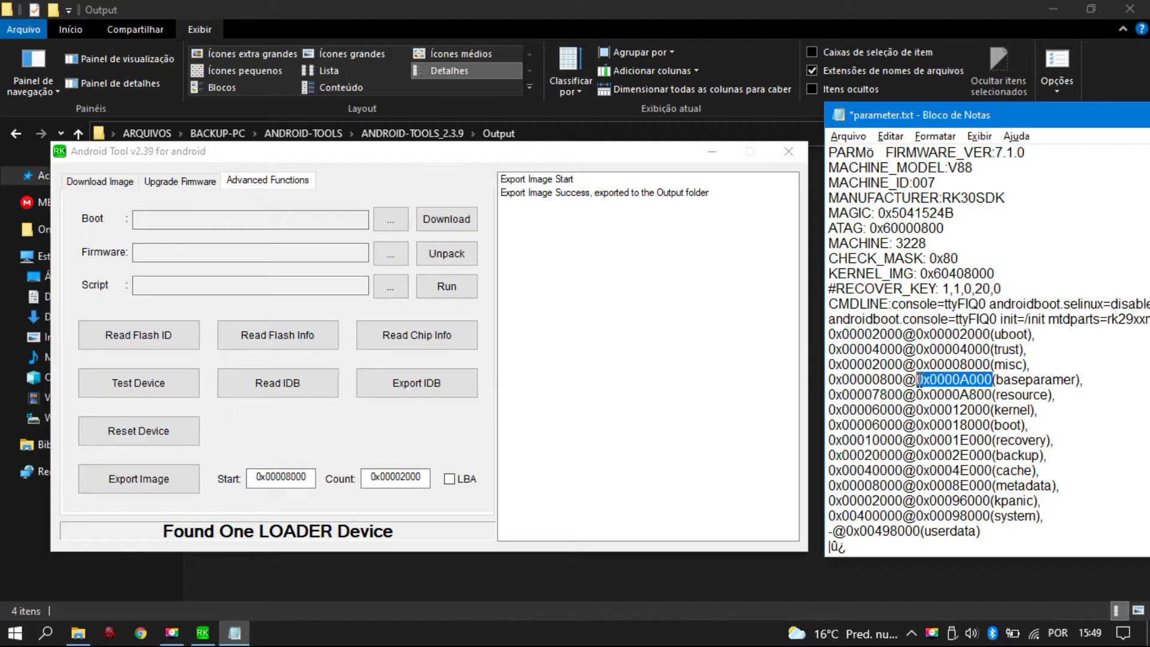
pyautogui.hotkey('ctrl', 'c')
pyautogui.doubleClick(310, 476)
pyautogui.hotkey('ctrl', 'v')
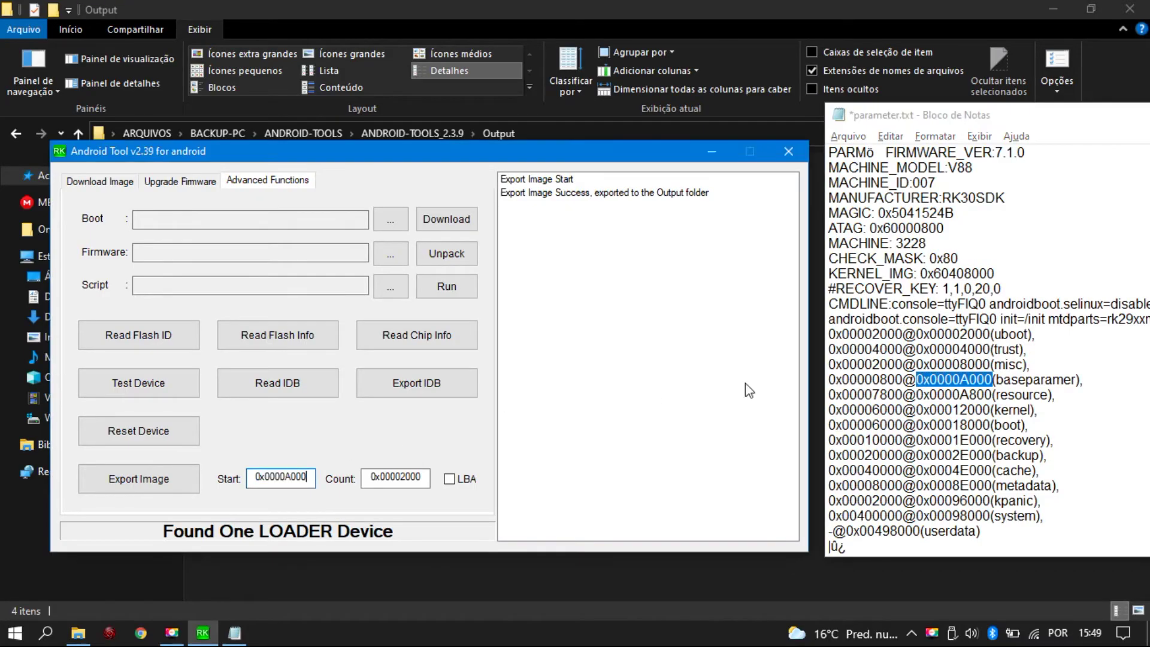
# Set Count to the baseparamer partition's size from parameter.txt, 0x00000800, and export the image.
pyautogui.hotkey('alt', 'Tab')
pyautogui.click(971, 378)
pyautogui.moveTo(902, 379); pyautogui.dragTo(828, 380)
pyautogui.hotkey('ctrl', 'c')
pyautogui.doubleClick(396, 476)
pyautogui.hotkey('ctrl', 'v')
pyautogui.click(155, 478)
# Copy the name baseparamer from parameter.txt and rename ExportImage.img in the Output folder to baseparamer.img.
pyautogui.doubleClick(998, 379)
pyautogui.hotkey('alt', 'Tab')
pyautogui.click(287, 186)
pyautogui.press('F2')
# Export the resource partition image with Start 0x0000A800 and Count 0x00007800 copied from parameter.txt.
pyautogui.hotkey('alt', 'Tab')
pyautogui.moveTo(991, 395); pyautogui.dragTo(917, 395)
pyautogui.doubleClick(273, 477)
pyautogui.hotkey('ctrl', 'v')
pyautogui.click(889, 393)
pyautogui.doubleClick(890, 393)
pyautogui.doubleClick(396, 476)
pyautogui.hotkey('ctrl', 'v')
pyautogui.click(154, 479)
# Copy the name resource from parameter.txt and rename ExportImage.img in the Output folder to resource.img.
pyautogui.doubleClick(1018, 394)
pyautogui.hotkey('alt', 'Tab')
pyautogui.click(239, 202)
pyautogui.press('F2')
pyautogui.hotkey('ctrl', 'v')
pyautogui.press('Return')
# Export the kernel partition image with Start 0x00012000 and Count 0x00006000 copied from parameter.txt.
pyautogui.hotkey('alt', 'Tab')
pyautogui.hotkey('alt', 'Tab')
pyautogui.moveTo(990, 410); pyautogui.dragTo(917, 410)
pyautogui.doubleClick(276, 477)
pyautogui.hotkey('ctrl', 'v')
pyautogui.doubleClick(888, 410)
pyautogui.doubleClick(404, 477)
pyautogui.hotkey('ctrl', 'v')
pyautogui.click(153, 479)
# Copy the name kernel from parameter.txt and rename ExportImage.img in the Output folder to kernel.img.
pyautogui.doubleClick(1021, 411)
pyautogui.hotkey('ctrl', 'c')
pyautogui.hotkey('alt', 'Tab')
pyautogui.click(240, 205)
pyautogui.press('F2')
pyautogui.hotkey('ctrl', 'v')
pyautogui.press('Return')
# Export the boot partition image with Start 0x00018000 and Count 0x00006000 from parameter.txt.
pyautogui.hotkey('alt', 'Tab')
pyautogui.moveTo(991, 424); pyautogui.dragTo(917, 424)
pyautogui.hotkey('ctrl', 'c')
pyautogui.doubleClick(276, 478)
pyautogui.hotkey('ctrl', 'v')
pyautogui.click(179, 479)
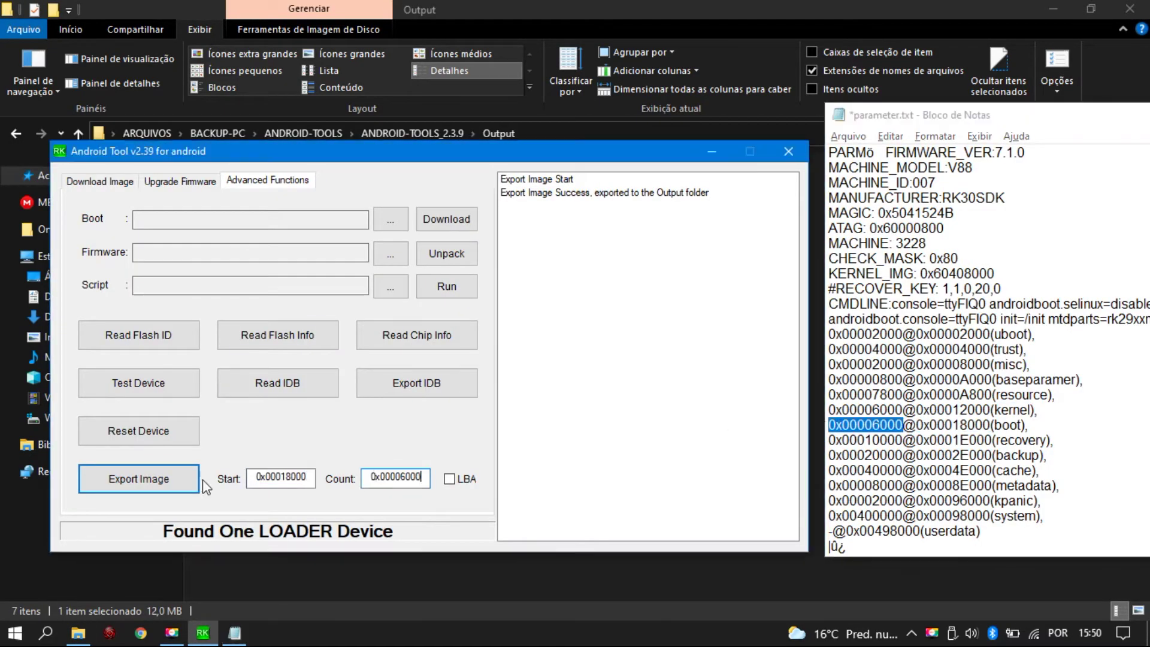
# Copy the name boot from parameter.txt and rename ExportImage.img in the Output folder to boot.img.
pyautogui.doubleClick(1007, 424)
pyautogui.hotkey('ctrl', 'c')
pyautogui.hotkey('alt', 'Tab')
pyautogui.click(239, 206)
pyautogui.press('F2')
pyautogui.hotkey('ctrl', 'v')
pyautogui.press('Return')
# Export the recovery partition image with Start 0x0001E000 and Count 0x00010000 from parameter.txt.
pyautogui.hotkey('alt', 'Tab')
pyautogui.doubleClick(276, 478)
pyautogui.hotkey('ctrl', 'v')
pyautogui.moveTo(991, 440); pyautogui.dragTo(828, 439)
pyautogui.doubleClick(405, 478)
pyautogui.hotkey('ctrl', 'v')
pyautogui.click(138, 479)
# Copy the name recovery from parameter.txt and rename ExportImage.img in the Output folder to recovery.img.
pyautogui.doubleClick(1020, 440)
pyautogui.hotkey('ctrl', 'c')
pyautogui.hotkey('alt', 'Tab')
pyautogui.click(225, 222)
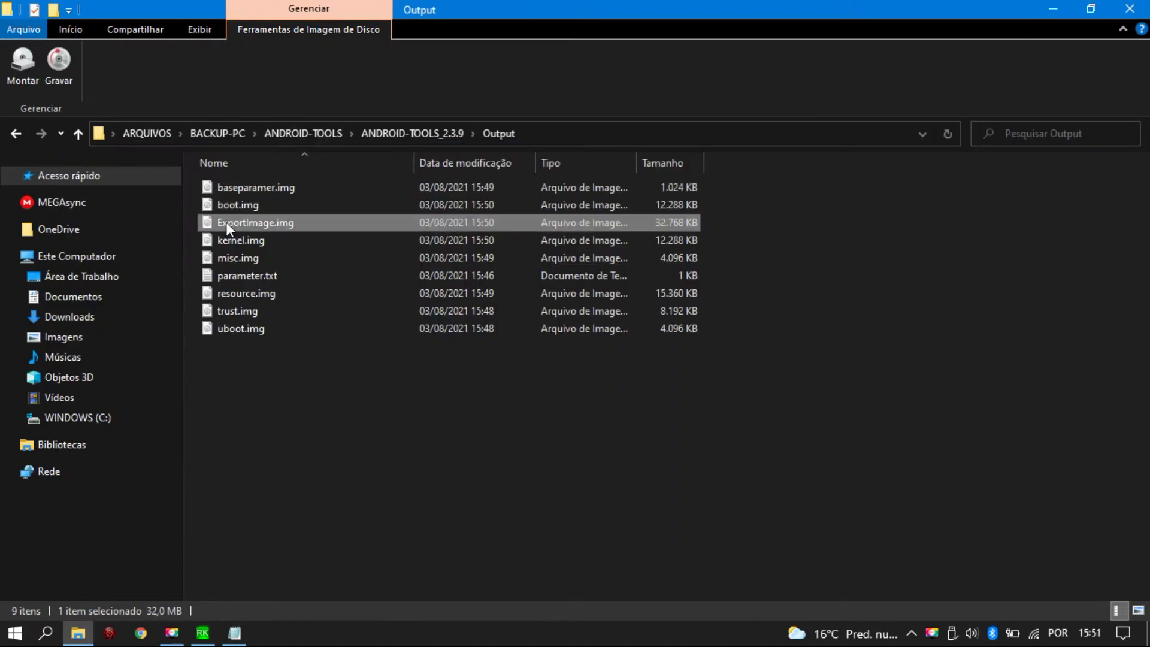
pyautogui.press('F2')
pyautogui.hotkey('ctrl', 'v')
pyautogui.press('Return')
# Export the backup partition image with Start 0x0002E000 and Count 0x00020000 copied from parameter.txt.
pyautogui.hotkey('alt', 'Tab')
pyautogui.moveTo(992, 455); pyautogui.dragTo(828, 455)
pyautogui.hotkey('ctrl', 'c')
pyautogui.hotkey('alt', 'Tab')
pyautogui.doubleClick(276, 477)
pyautogui.hotkey('ctrl', 'v')
pyautogui.hotkey('alt', 'Tab')
pyautogui.hotkey('ctrl', 'c')
pyautogui.hotkey('alt', 'Tab')
pyautogui.doubleClick(404, 478)
pyautogui.hotkey('ctrl', 'v')
pyautogui.click(139, 478)
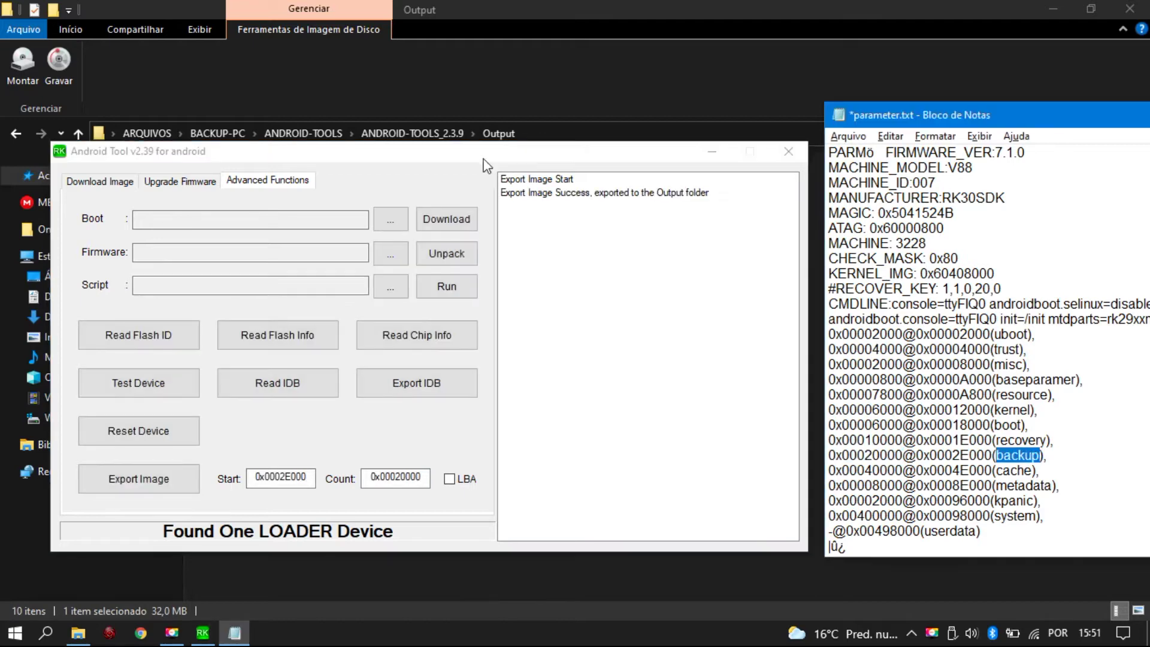
# Copy the name backup from parameter.txt and rename ExportImage.img in the Output folder to backup.img.
pyautogui.hotkey('ctrl', 'c')
pyautogui.hotkey('alt', 'Tab')
pyautogui.click(225, 221)
pyautogui.press('F2')
pyautogui.hotkey('ctrl', 'v')
pyautogui.press('Return')
# Export the cache partition image with Start 0x0004E000 and Count 0x00040000 copied from parameter.txt.
pyautogui.hotkey('alt', 'Tab')
pyautogui.moveTo(991, 470); pyautogui.dragTo(828, 470)
pyautogui.hotkey('ctrl', 'c')
pyautogui.hotkey('alt', 'Tab')
pyautogui.doubleClick(281, 477)
pyautogui.hotkey('ctrl', 'v')
pyautogui.hotkey('alt', 'Tab')
pyautogui.hotkey('ctrl', 'c')
pyautogui.hotkey('alt', 'Tab')
pyautogui.doubleClick(395, 477)
pyautogui.hotkey('ctrl', 'v')
pyautogui.click(139, 479)
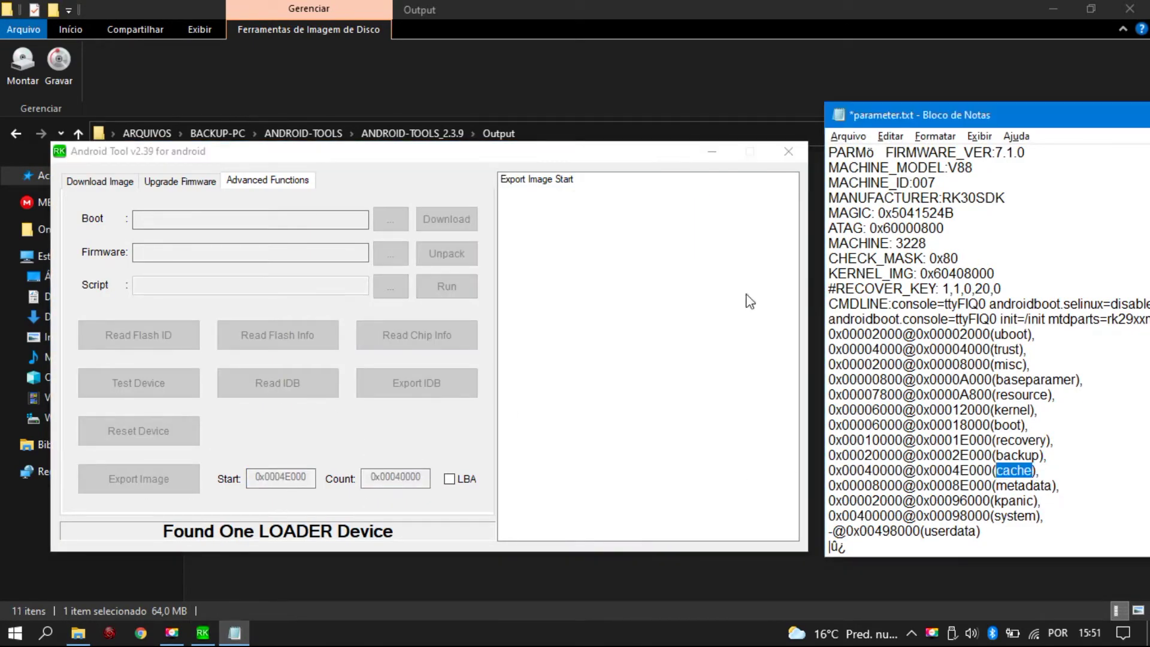
# Rename ExportImage.img in the Output folder to cache.img using the name copied from parameter.txt.
pyautogui.click(326, 10)
pyautogui.click(255, 240)
pyautogui.press('F2')
pyautogui.hotkey('ctrl', 'v')
pyautogui.press('Return')
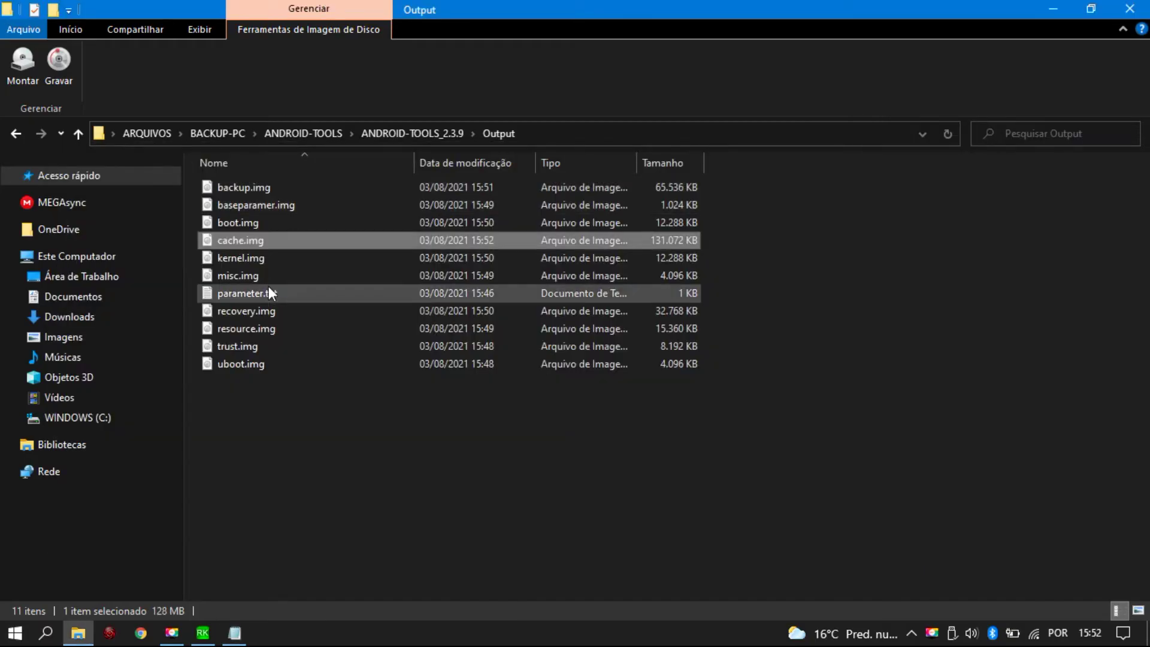
# Export the metadata partition with Start 0x0008E000 and Count 0x00008000 from parameter.txt, and rename the exported image to metadata.img.
pyautogui.click(234, 633)
pyautogui.click(203, 633)
pyautogui.hotkey('ctrl', 'c')
pyautogui.doubleClick(281, 478)
pyautogui.hotkey('ctrl', 'v')
pyautogui.moveTo(991, 485); pyautogui.dragTo(828, 501)
pyautogui.hotkey('ctrl', 'c')
pyautogui.doubleClick(395, 477)
pyautogui.hotkey('ctrl', 'v')
pyautogui.click(138, 478)
pyautogui.press('F2')
pyautogui.hotkey('ctrl', 'v')
# Export the kpanic partition image with Start 0x00096000 and Count 0x00002000 from parameter.txt.
pyautogui.click(952, 440)
pyautogui.doubleClick(280, 477)
pyautogui.hotkey('ctrl', 'v')
pyautogui.doubleClick(395, 477)
pyautogui.click(138, 479)
# Copy the name kpanic from parameter.txt and rename ExportImage.img in the Output folder to kpanic.img.
pyautogui.click(78, 633)
pyautogui.moveTo(994, 501); pyautogui.dragTo(917, 516)
pyautogui.click(244, 259)
pyautogui.press('F2')
pyautogui.hotkey('ctrl', 'v')
pyautogui.press('Return')
# Copy the system partition's offset from parameter.txt and set the export Start in Android Tool to 0x00098000.
pyautogui.hotkey('alt', 'Tab')
pyautogui.hotkey('alt', 'Tab')
pyautogui.hotkey('alt', 'Tab')
pyautogui.hotkey('ctrl', 'c')
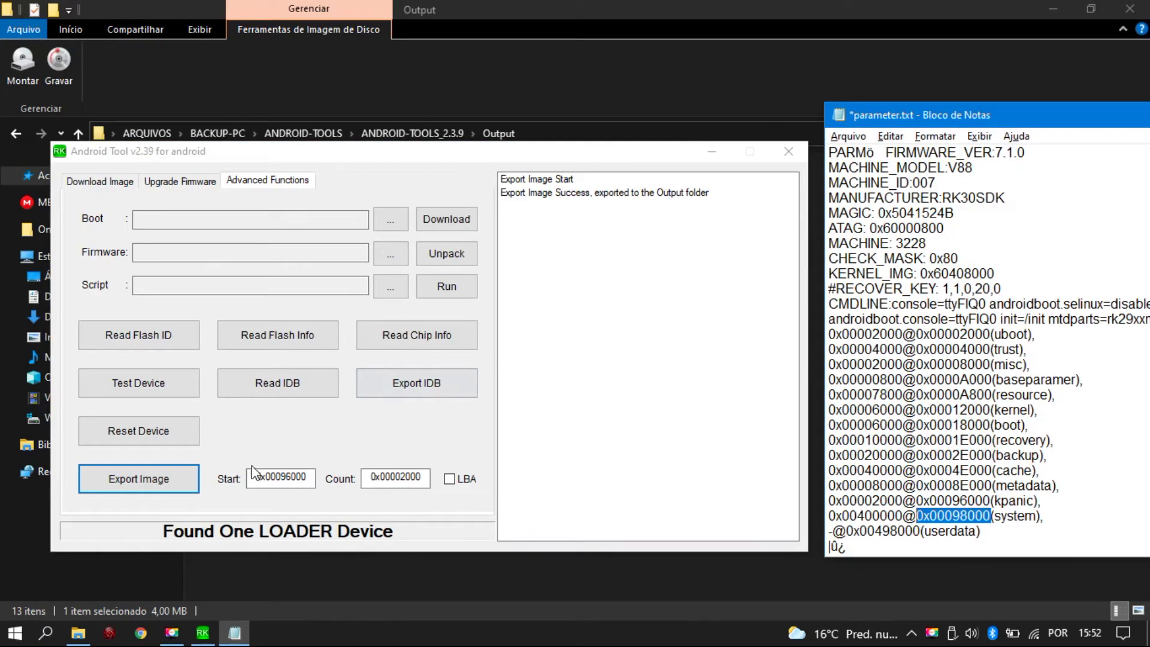
pyautogui.doubleClick(266, 477)
pyautogui.hotkey('ctrl', 'v')
# Set Count to the system partition's size from parameter.txt, 0x00400000, and export the image.
pyautogui.click(879, 501)
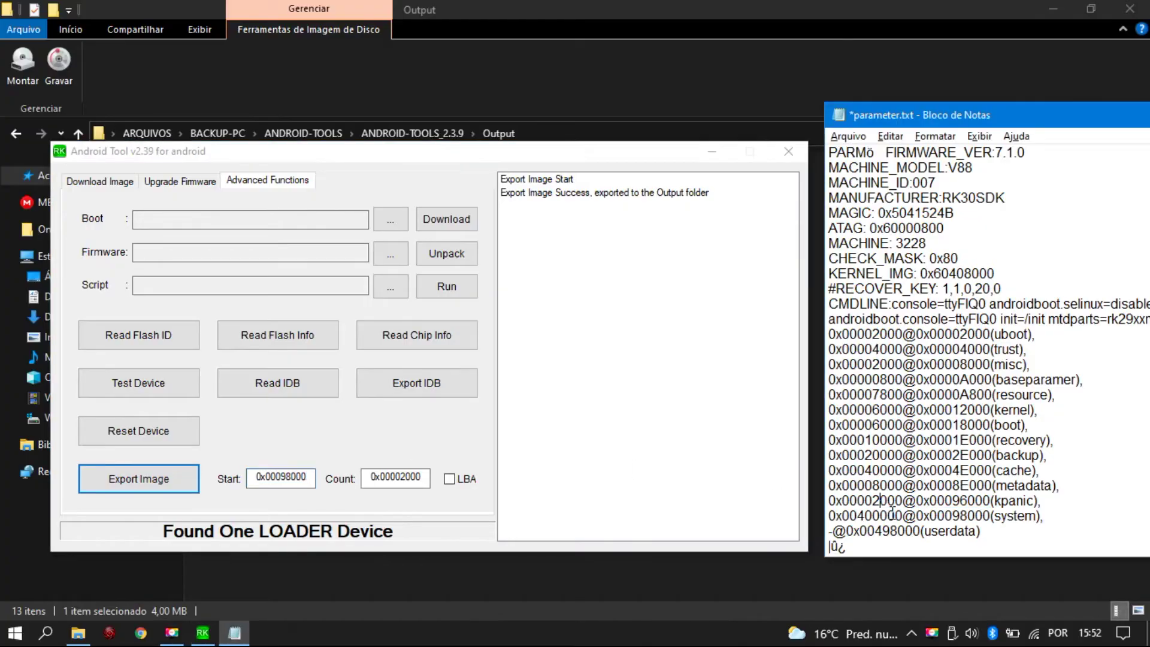
pyautogui.moveTo(904, 515); pyautogui.dragTo(829, 515)
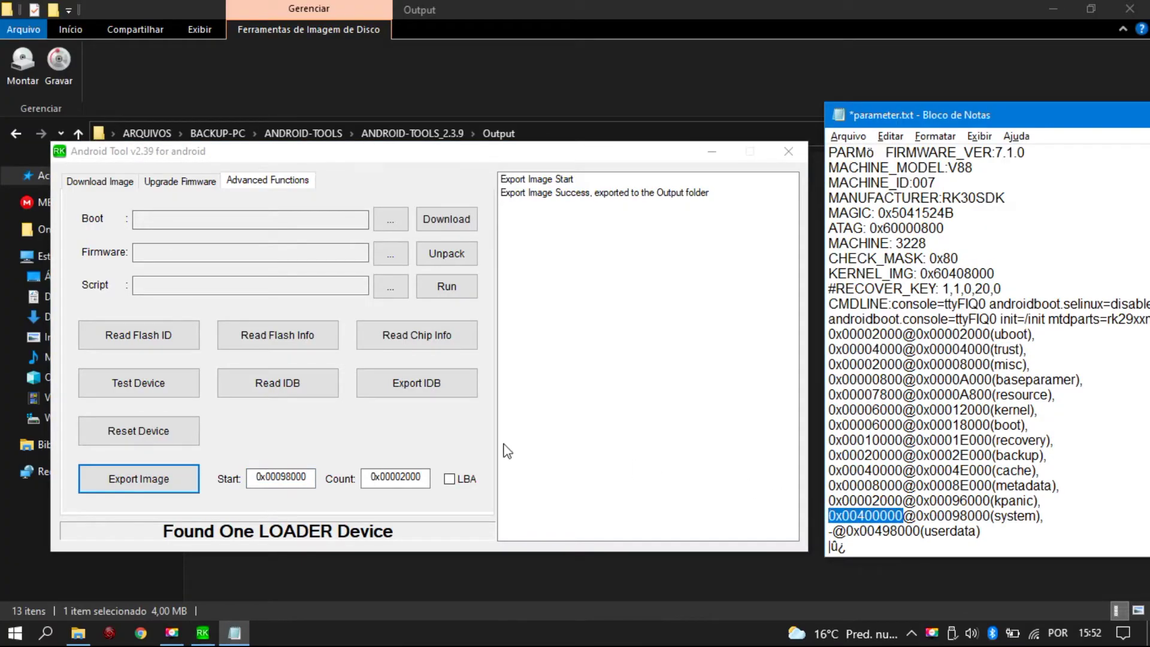
pyautogui.hotkey('ctrl', 'c')
pyautogui.doubleClick(395, 476)
pyautogui.hotkey('ctrl', 'v')
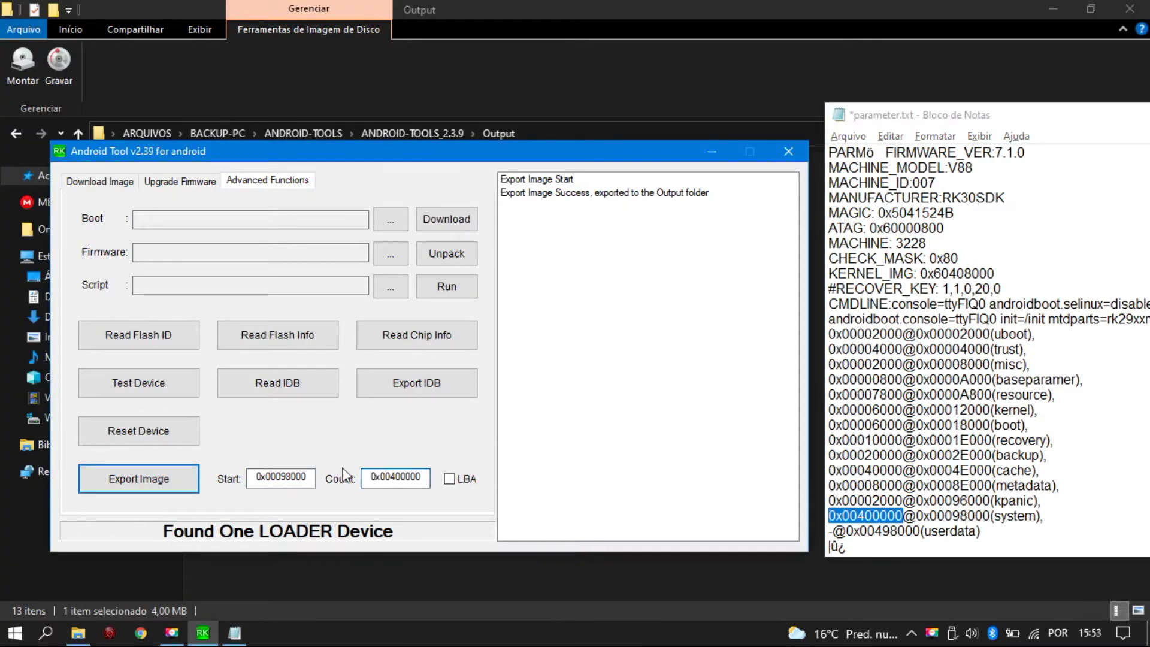
pyautogui.click(113, 473)
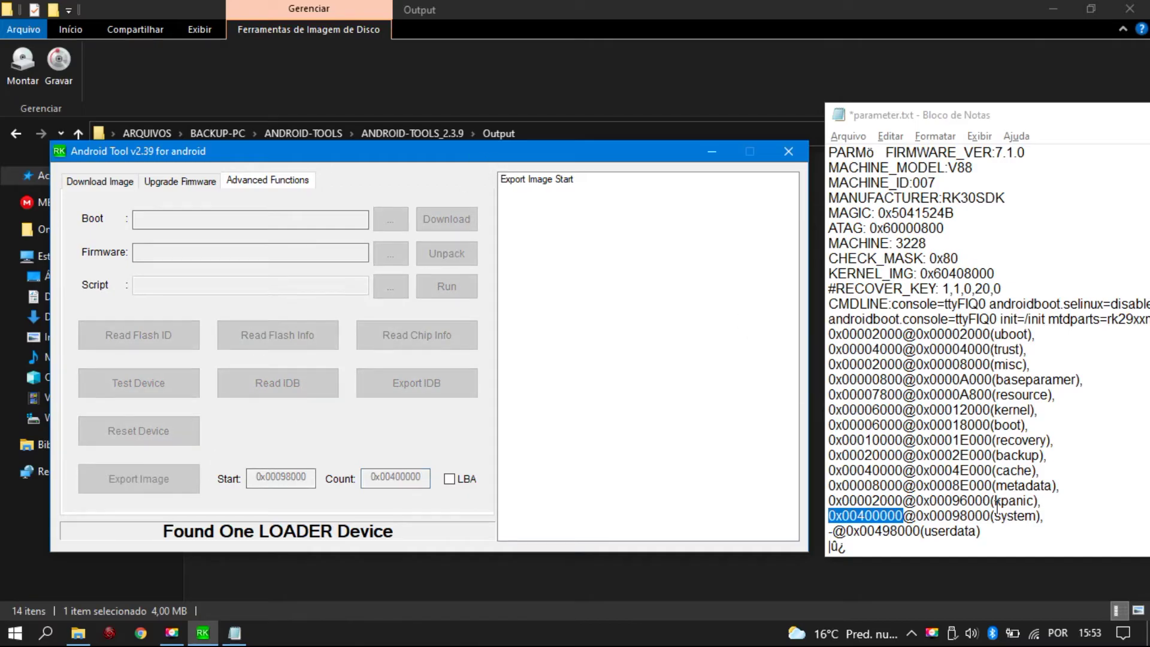
# Minimize Android Tool and rename ExportImage.img in the Output folder to system.img.
pyautogui.moveTo(1038, 514); pyautogui.dragTo(1000, 513)
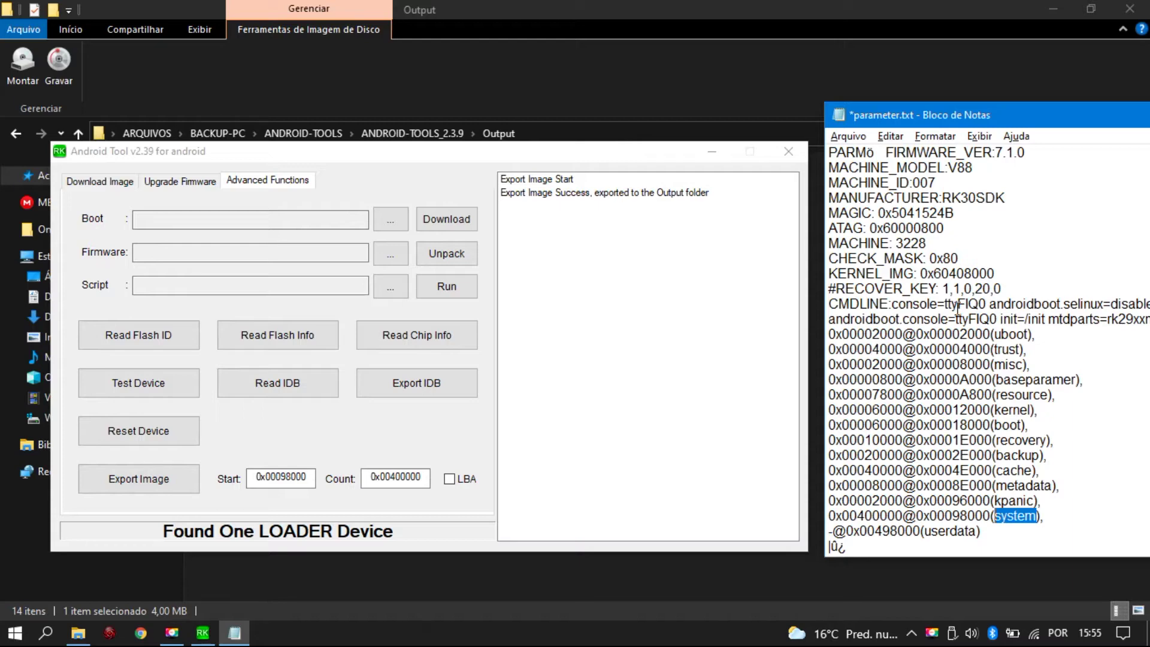
pyautogui.click(712, 151)
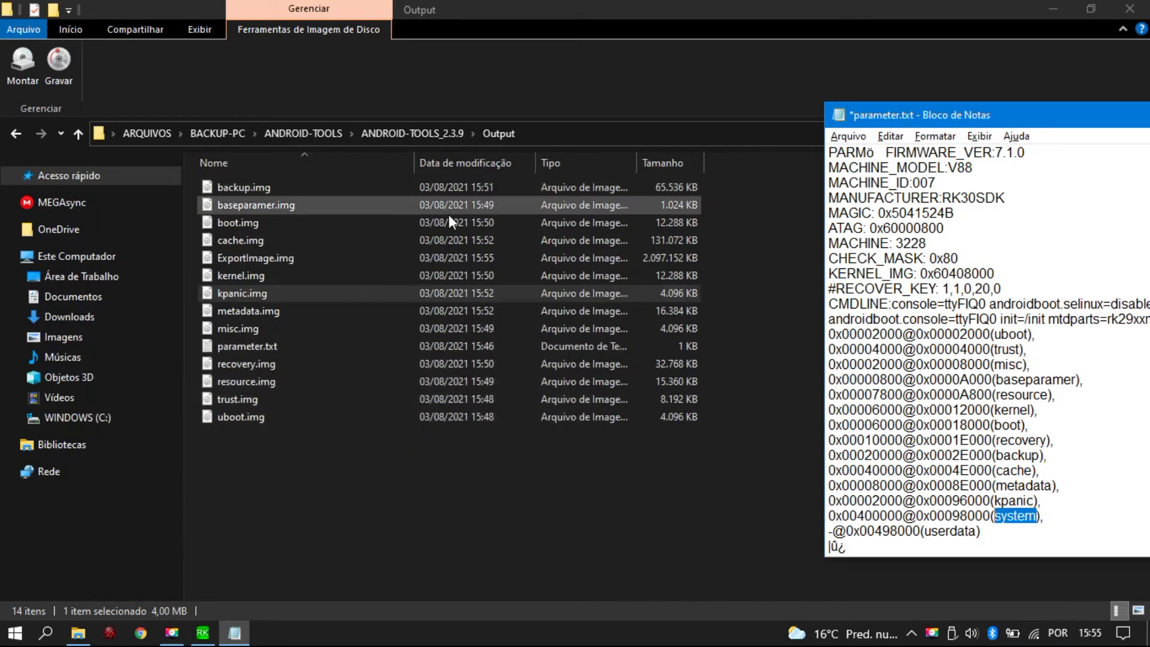
pyautogui.click(251, 274)
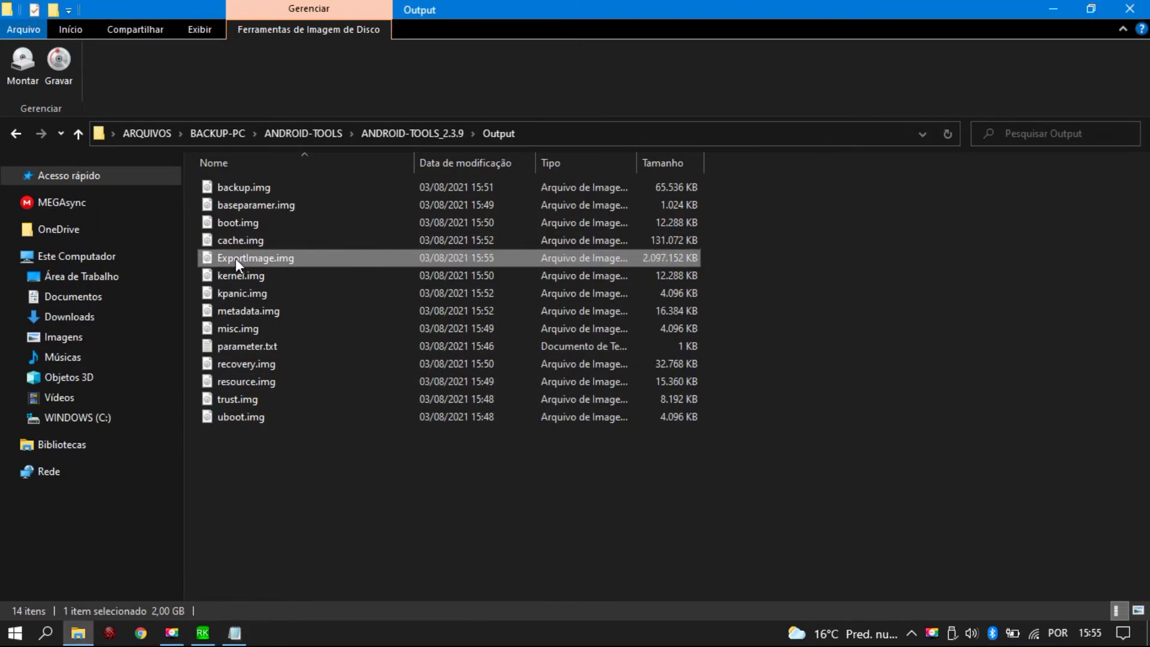
pyautogui.press('F2')
pyautogui.write('system')
pyautogui.press('Return')
pyautogui.click(663, 462)
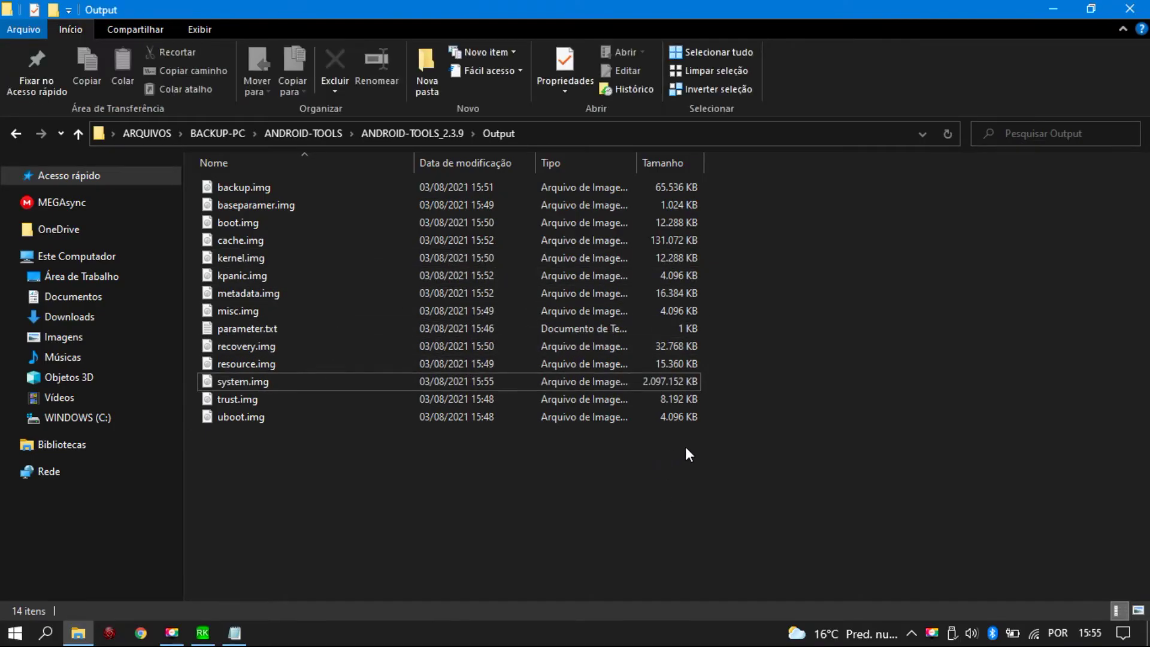
# Check the combined size of all exported files except system.img, and the size of system.img alone.
pyautogui.moveTo(701, 443); pyautogui.dragTo(246, 105)
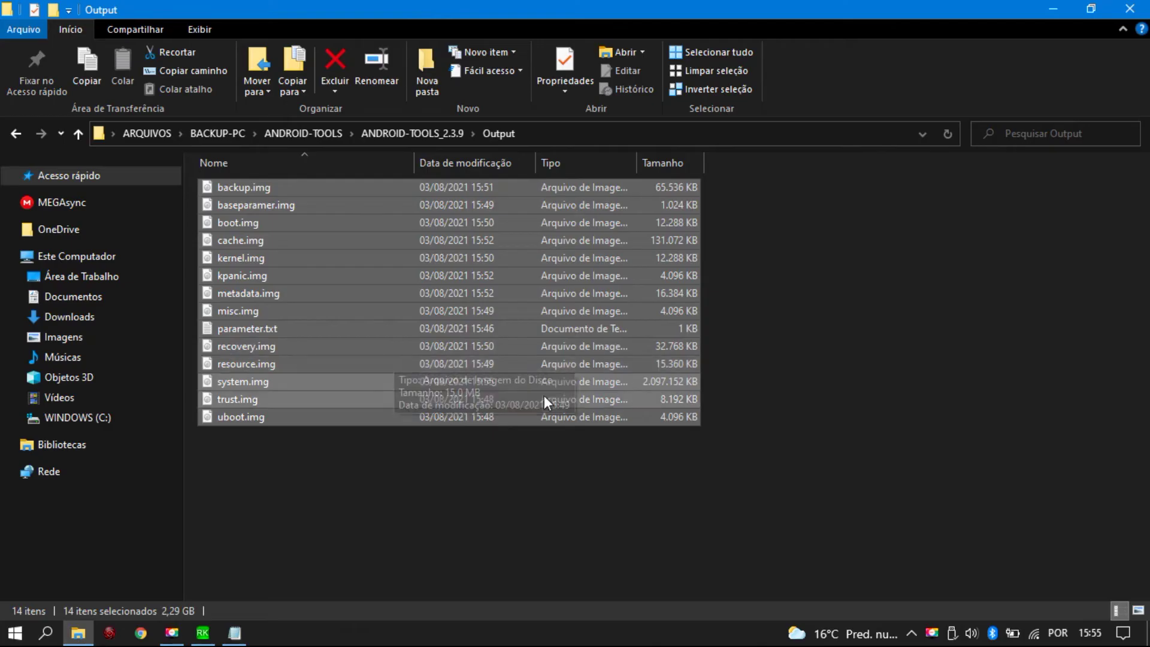
pyautogui.keyDown('ctrl'); pyautogui.click(497, 381); pyautogui.keyUp('ctrl')
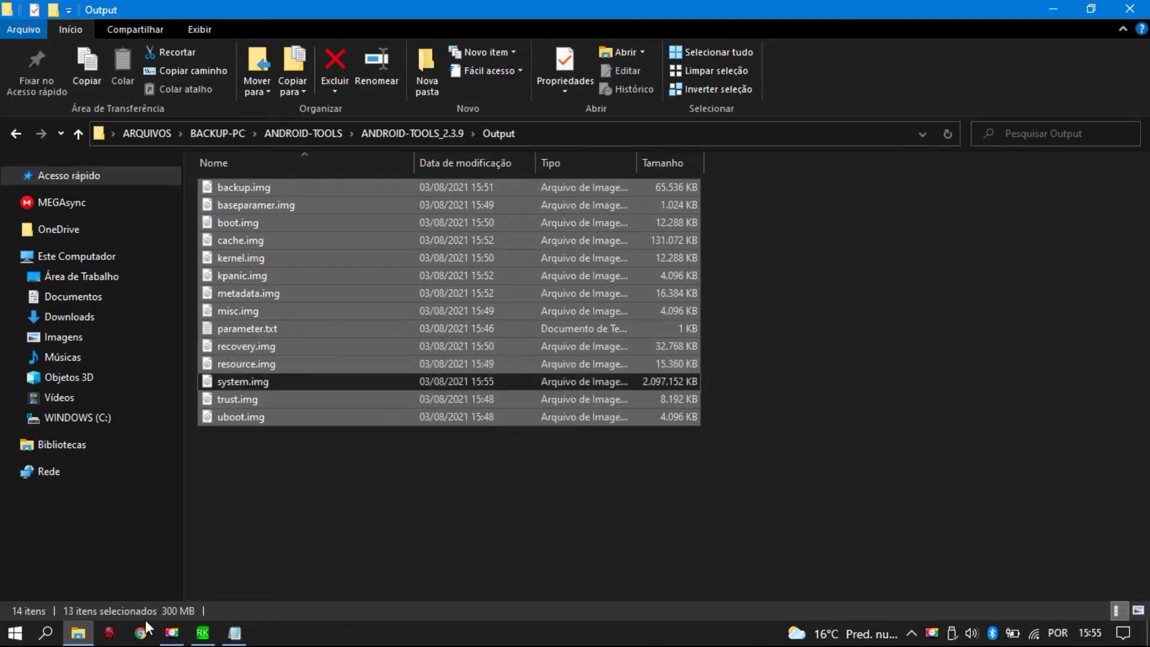
pyautogui.click(245, 386)
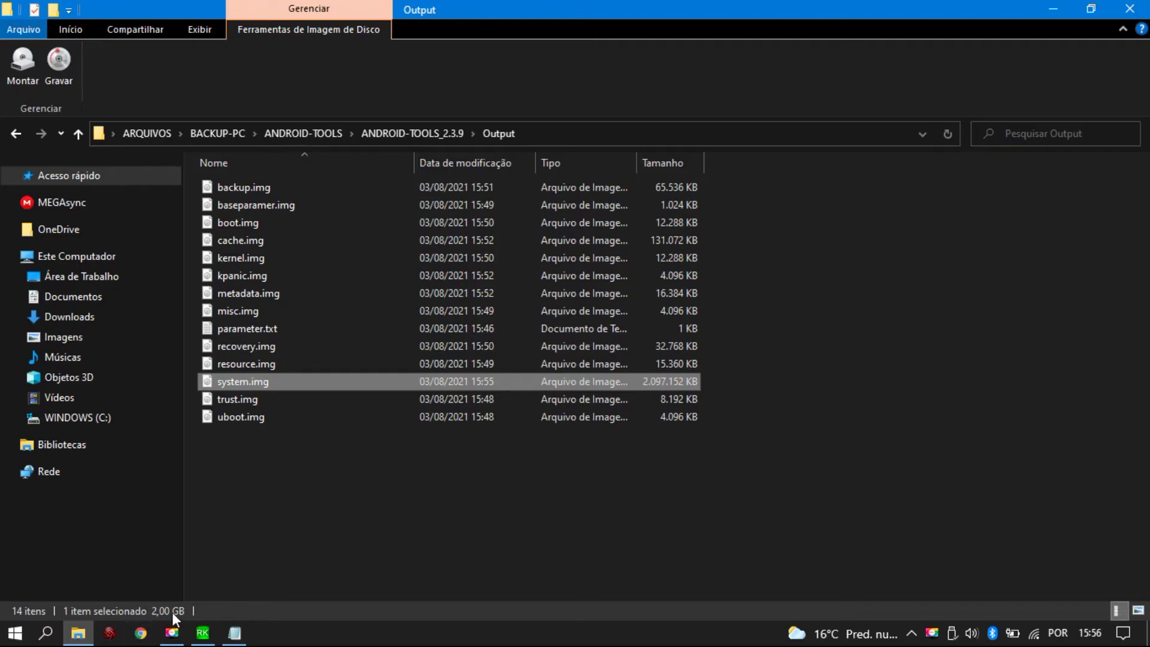
pyautogui.click(367, 528)
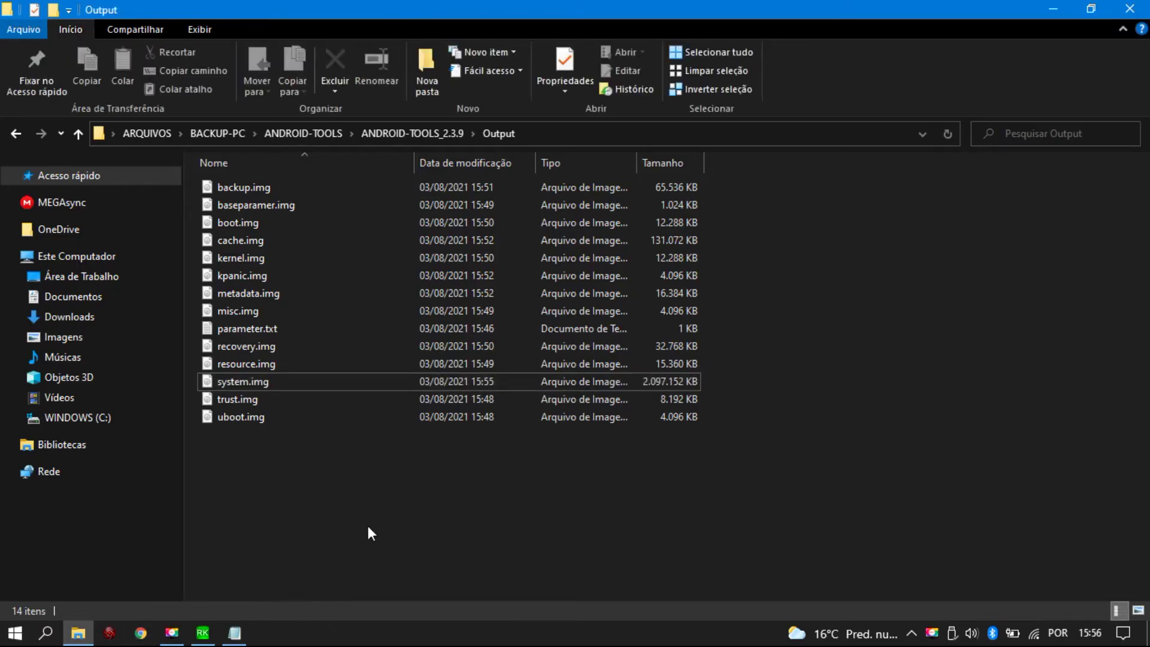
# Go up to the ANDROID-TOOLS_2.3.9 folder and reopen its Output folder to view the exported images.
pyautogui.click(411, 133)
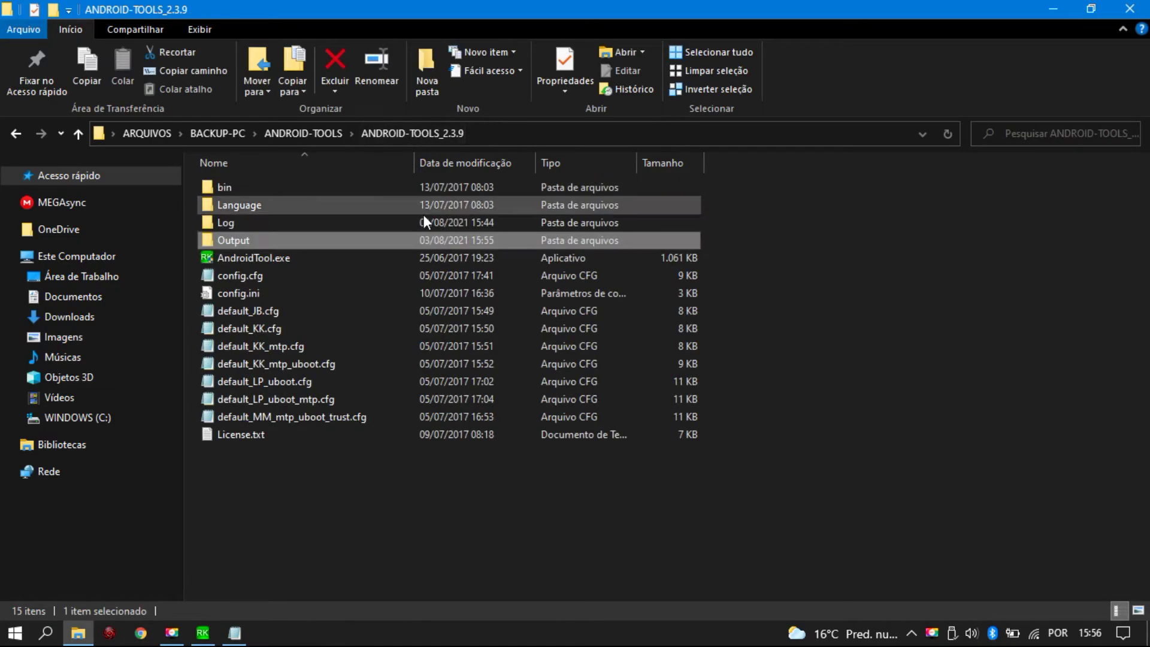
pyautogui.doubleClick(242, 237)
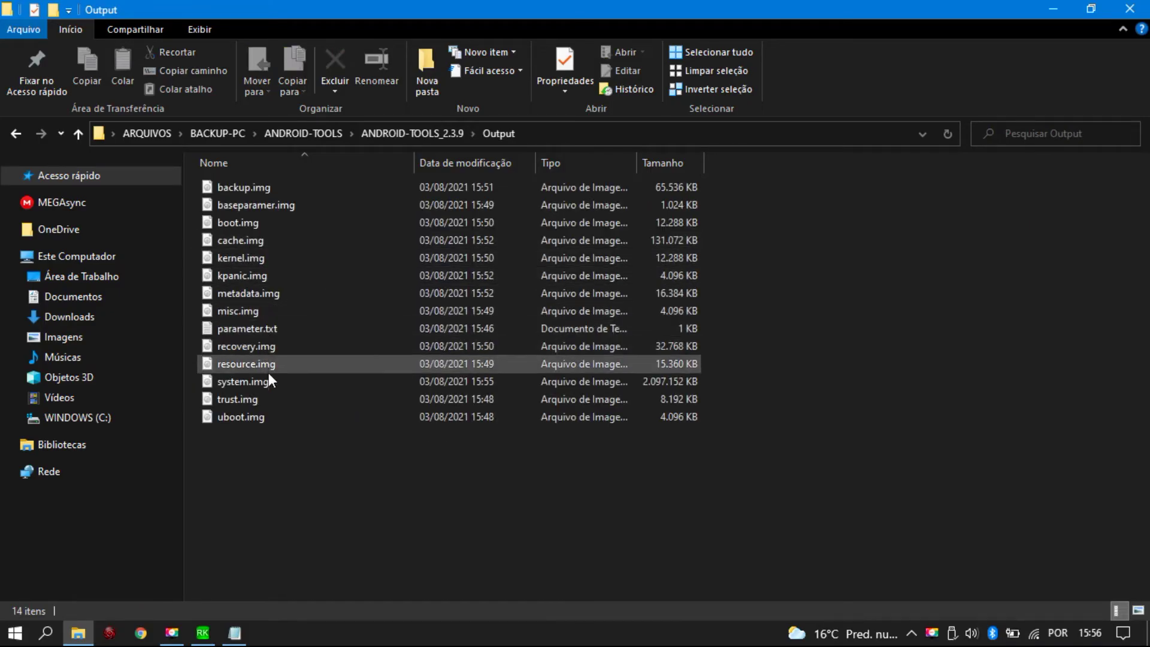
# Return to the ANDROID-TOOLS_2.3.9 folder and show Android Tool's Download Image list beside the folder's files.
pyautogui.click(265, 325)
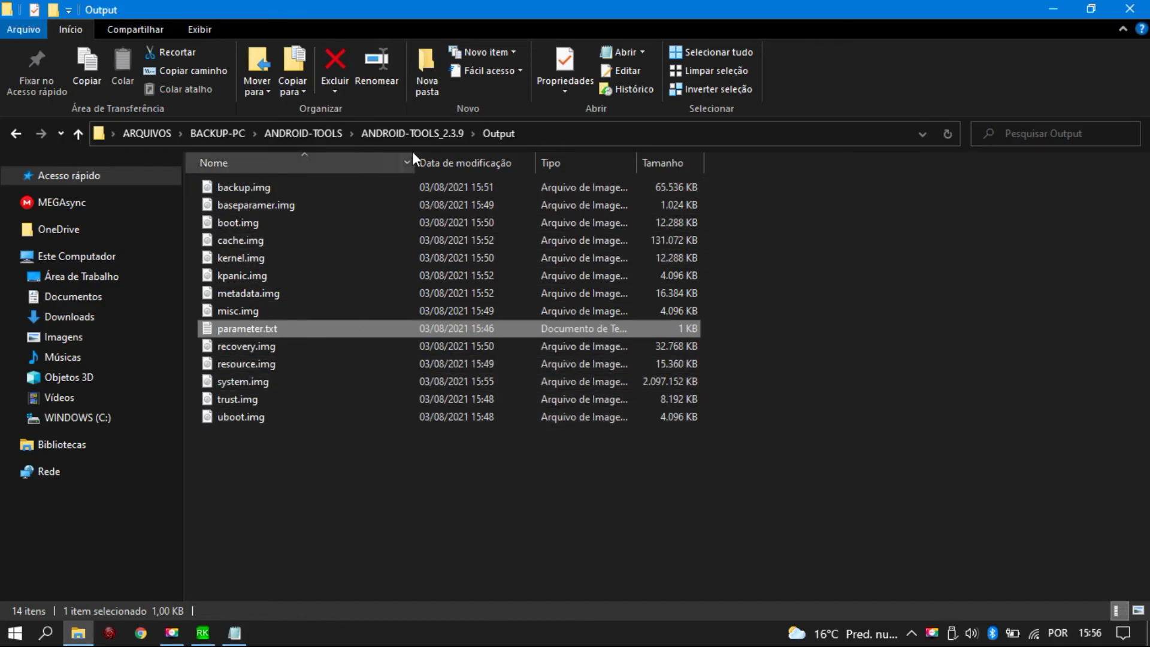
pyautogui.click(418, 132)
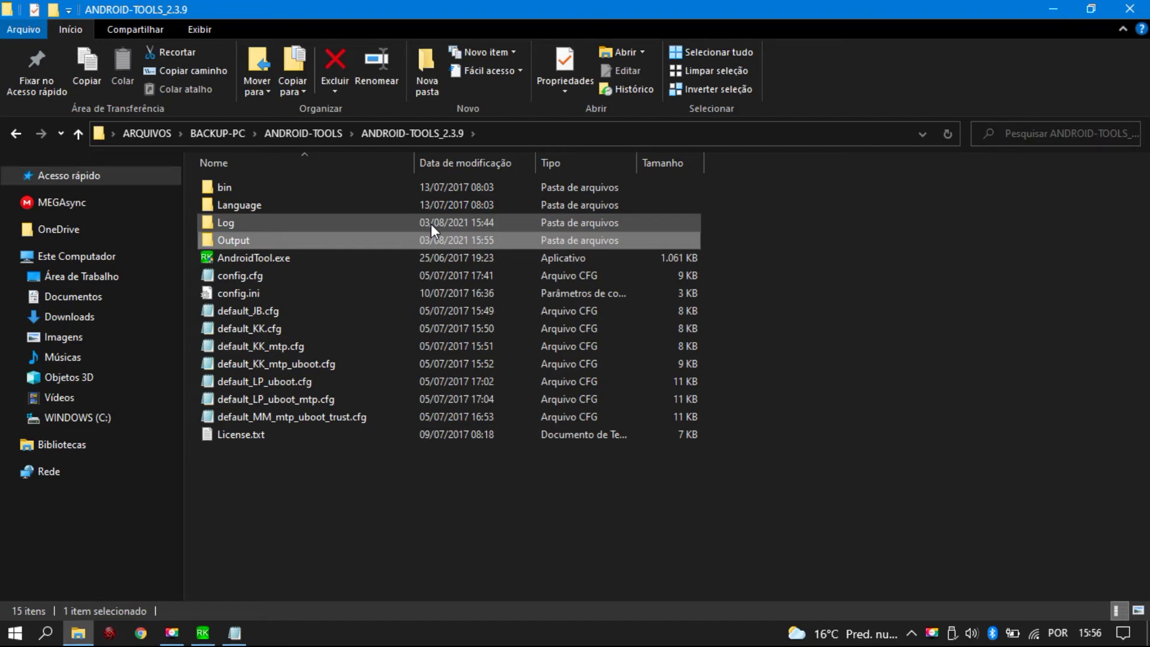
pyautogui.click(207, 636)
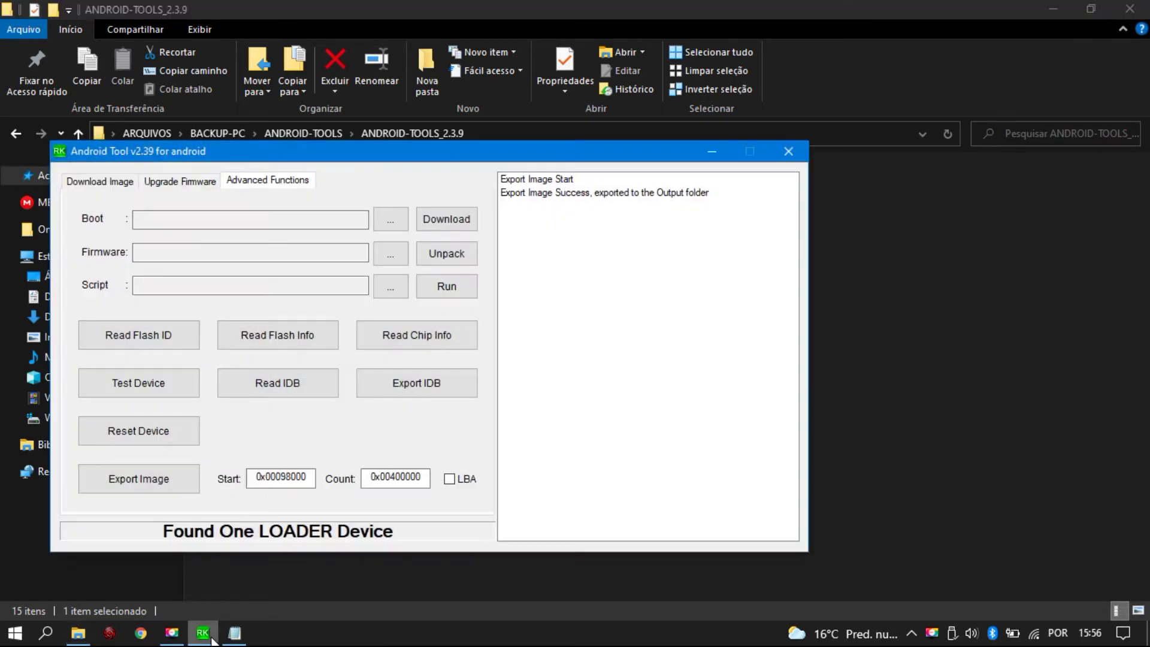
pyautogui.click(103, 182)
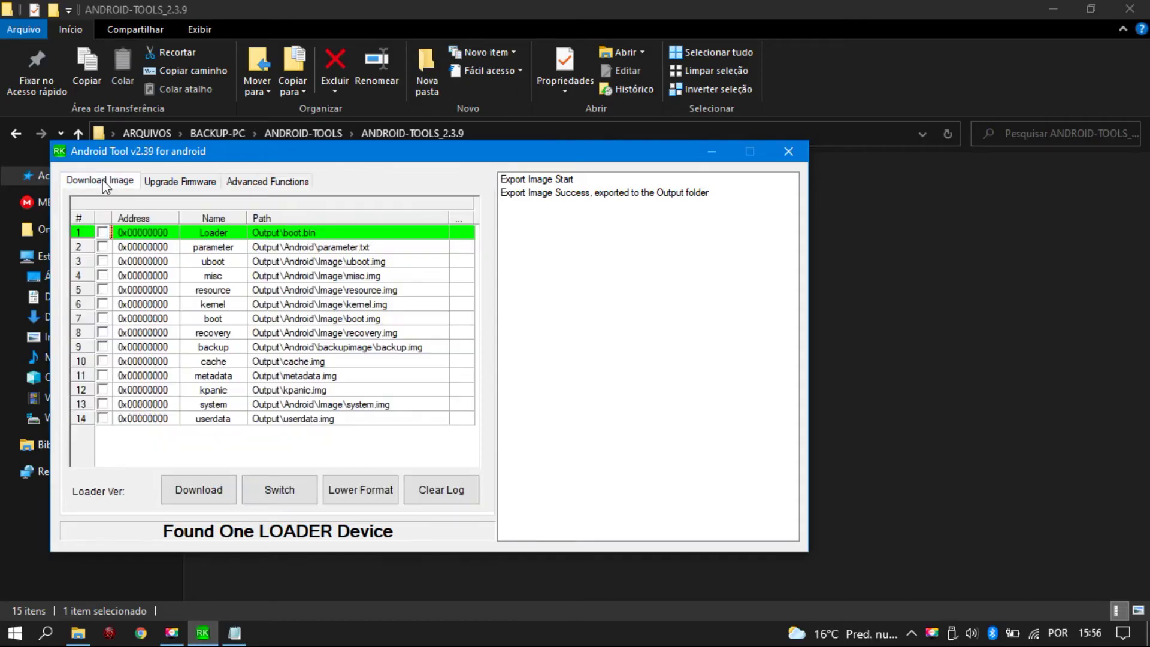
pyautogui.moveTo(157, 157); pyautogui.dragTo(622, 163)
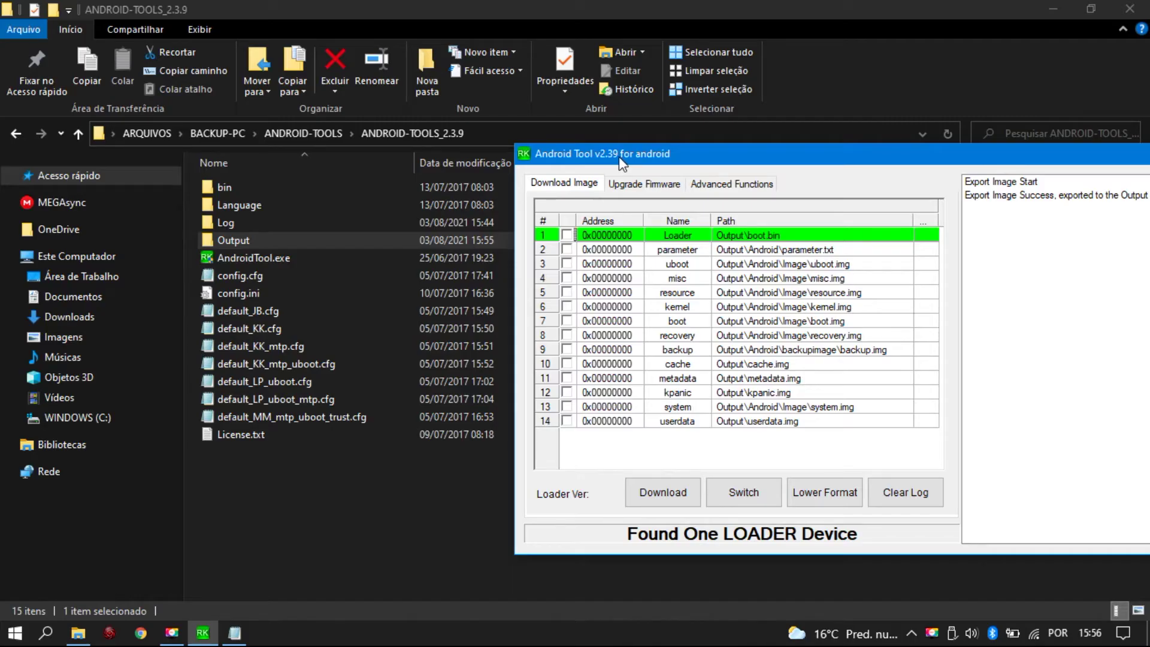
# Assign parameter.txt from the Output folder to the parameter entry in the Download Image list.
pyautogui.click(566, 249)
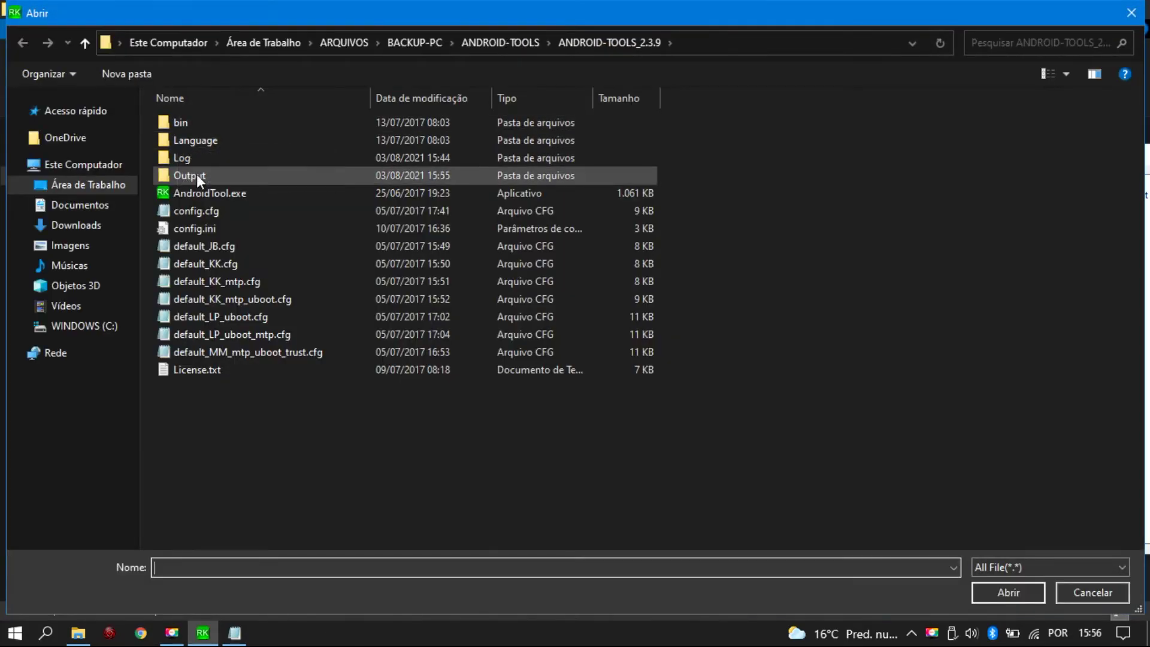
pyautogui.doubleClick(197, 174)
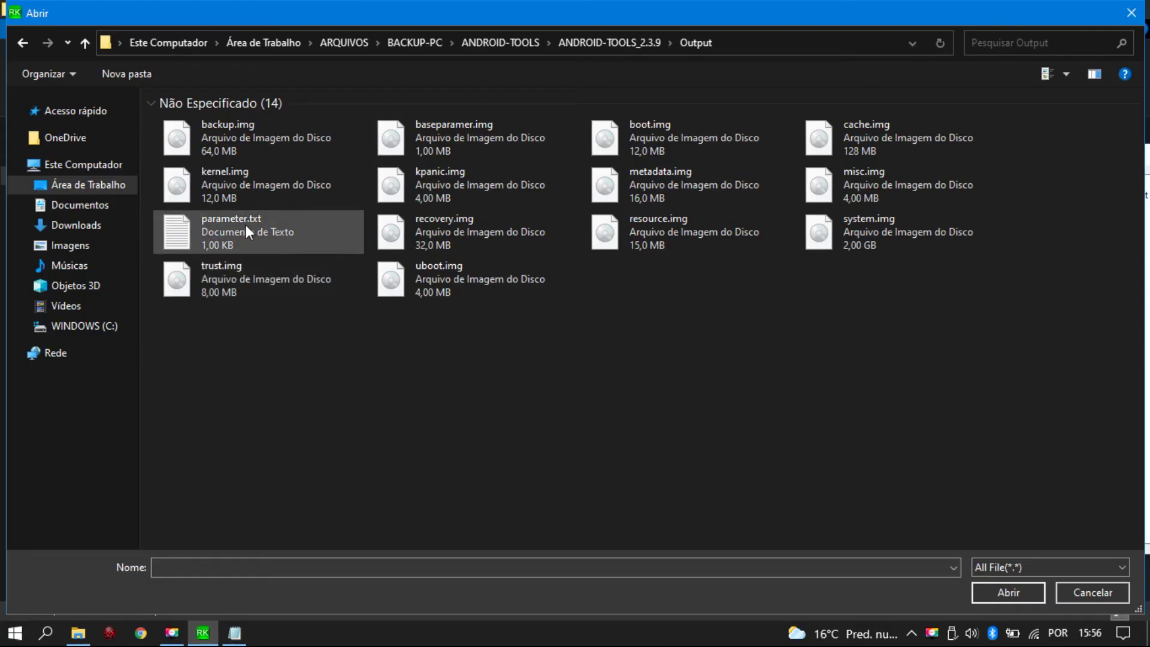
pyautogui.doubleClick(245, 224)
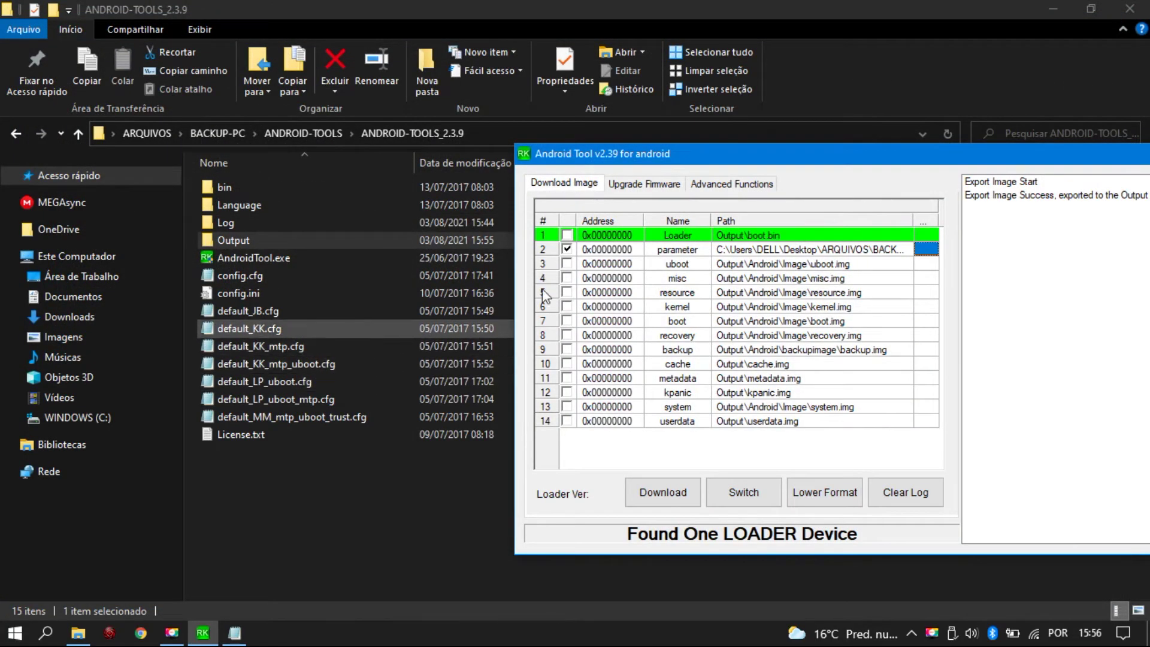
# Enable the uboot entry and assign uboot.img from the Output folder to it.
pyautogui.click(567, 263)
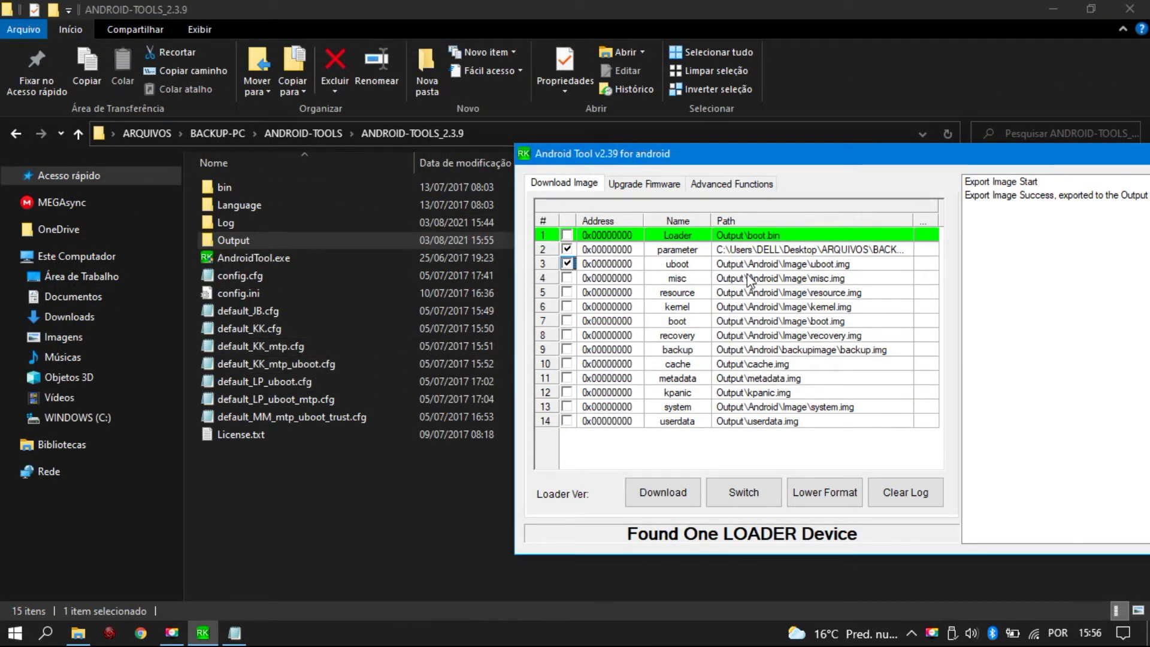
pyautogui.click(924, 264)
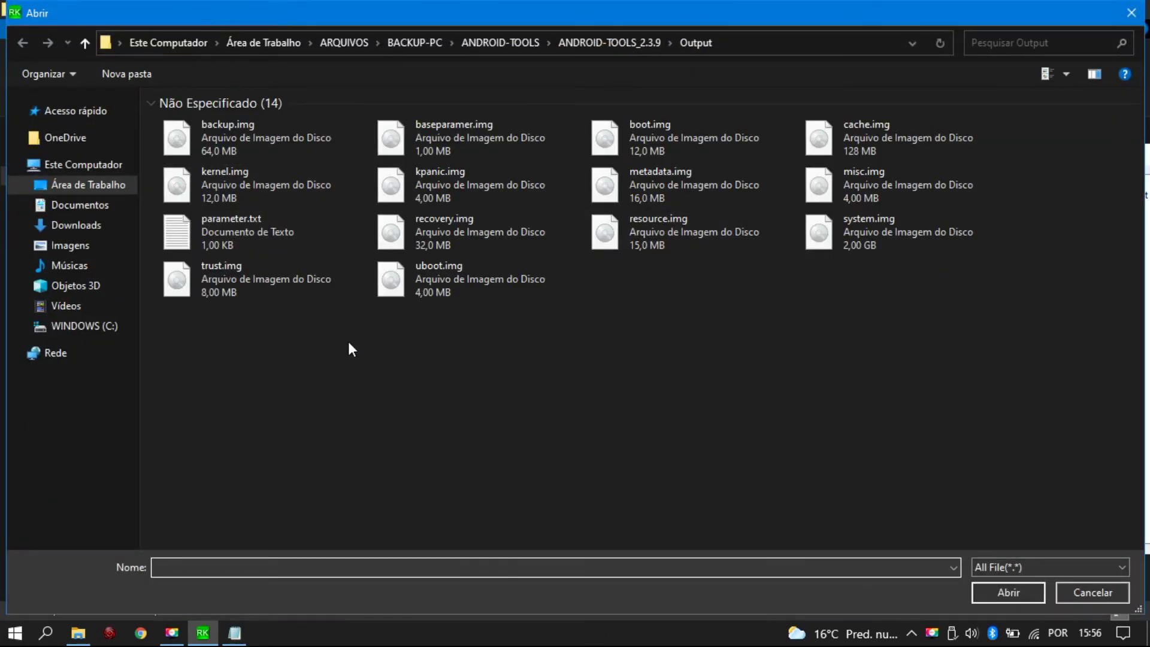
pyautogui.keyDown('ctrl'); pyautogui.scroll(-1, 349, 341); pyautogui.keyUp('ctrl')
pyautogui.keyDown('ctrl'); pyautogui.scroll(1, 327, 302); pyautogui.keyUp('ctrl')
pyautogui.keyDown('ctrl'); pyautogui.scroll(2, 327, 303); pyautogui.keyUp('ctrl')
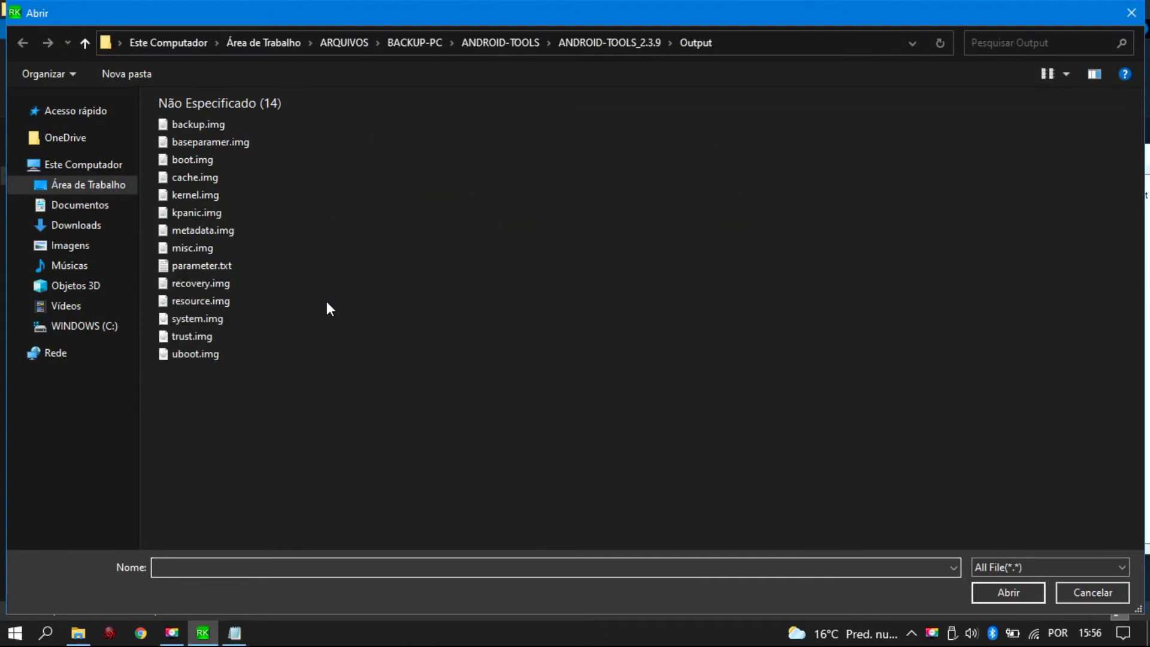
pyautogui.doubleClick(188, 353)
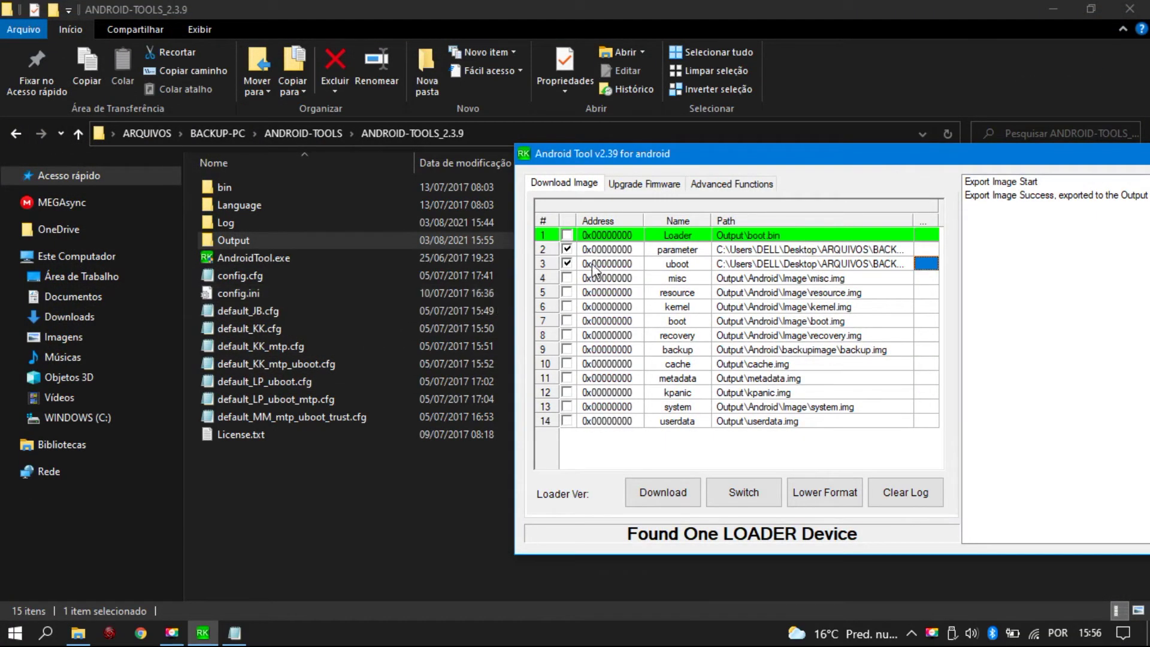
# Close Android Tool, discarding the parameter and uboot selections without flashing them.
pyautogui.click(566, 249)
pyautogui.click(567, 278)
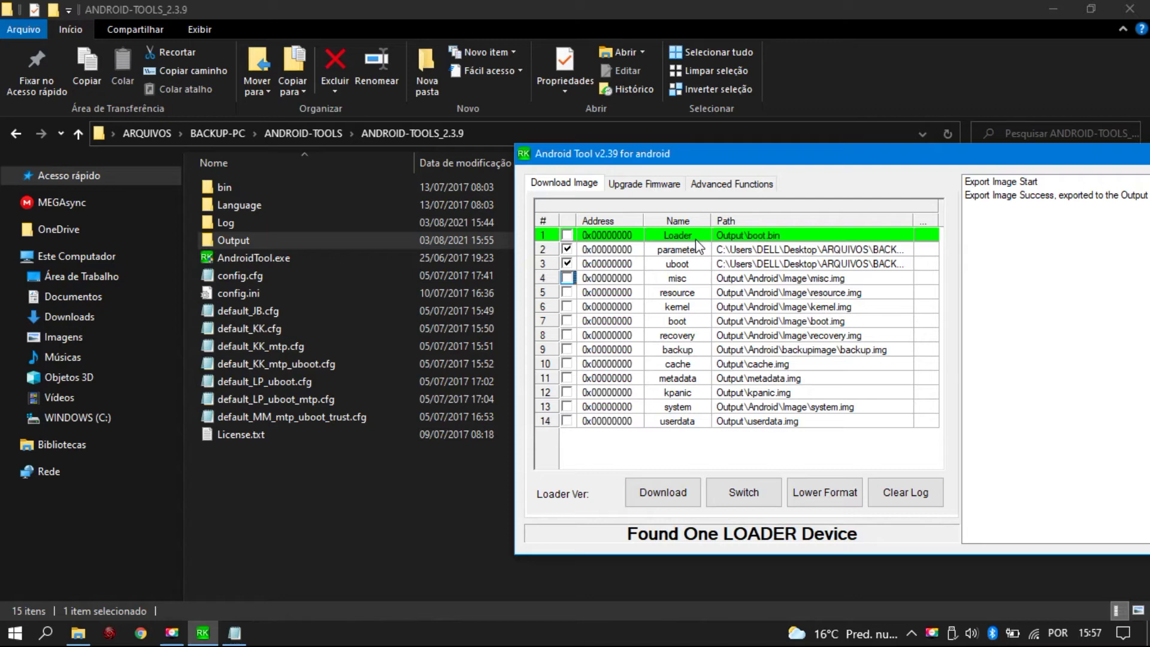
pyautogui.moveTo(792, 155); pyautogui.dragTo(565, 159)
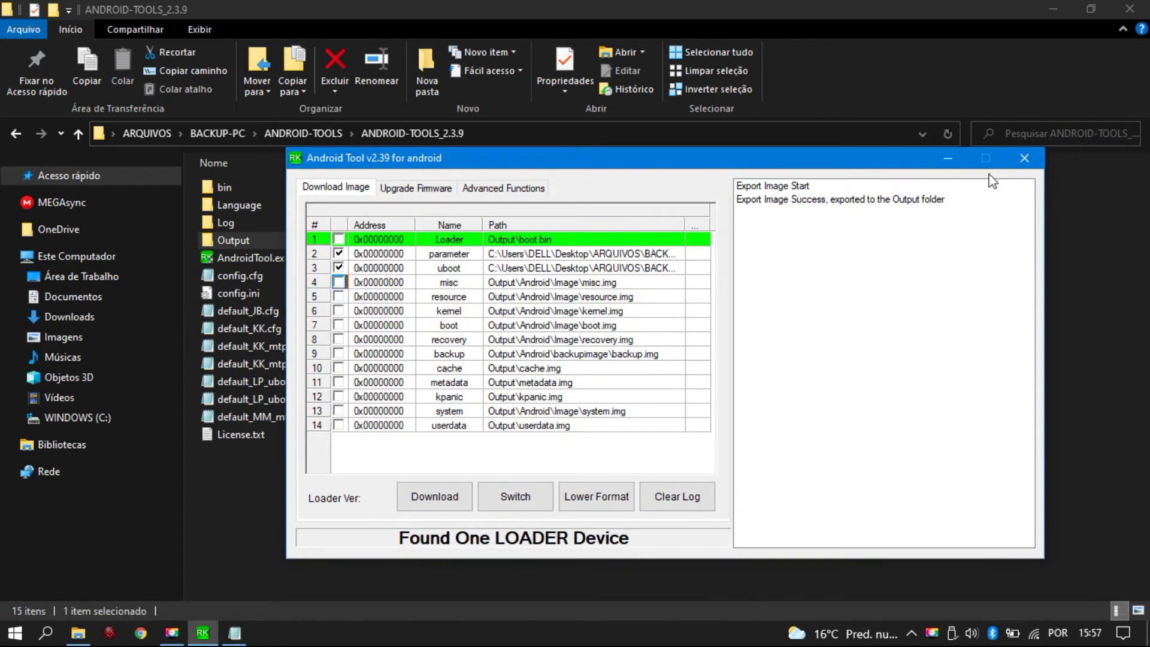
pyautogui.click(1023, 158)
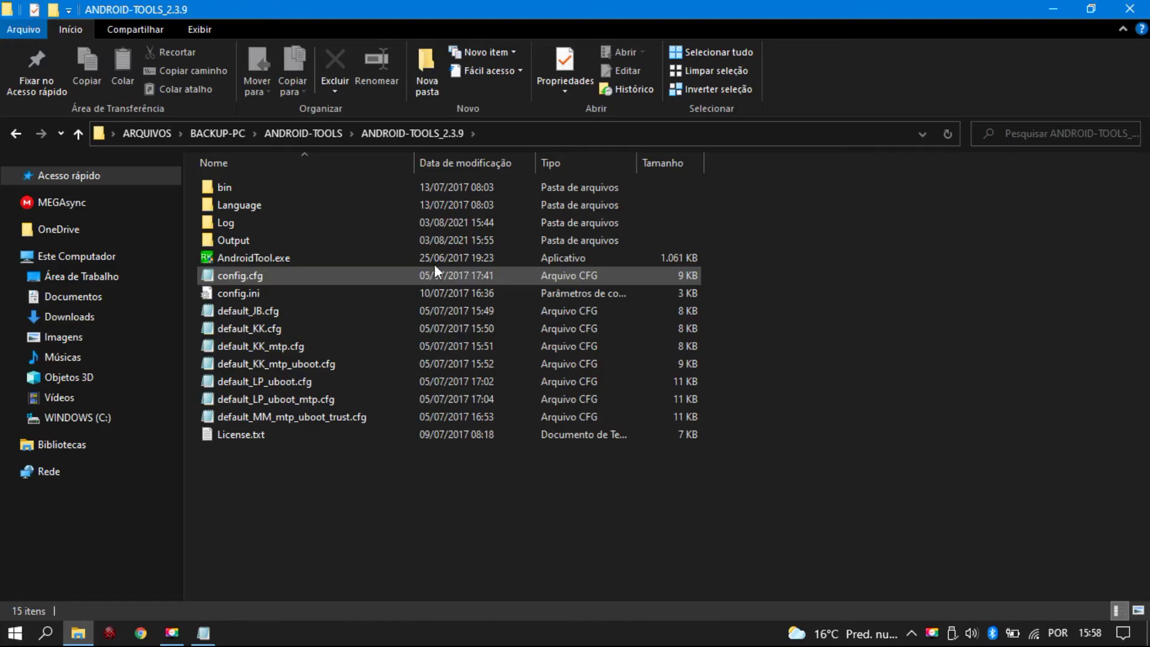
# Check the ANDROID-TOOLS folder for TWRP_RECOVERY, reopen ANDROID-TOOLS_2.3.9 and launch AndroidTool.exe.
pyautogui.click(302, 132)
pyautogui.press('Down')
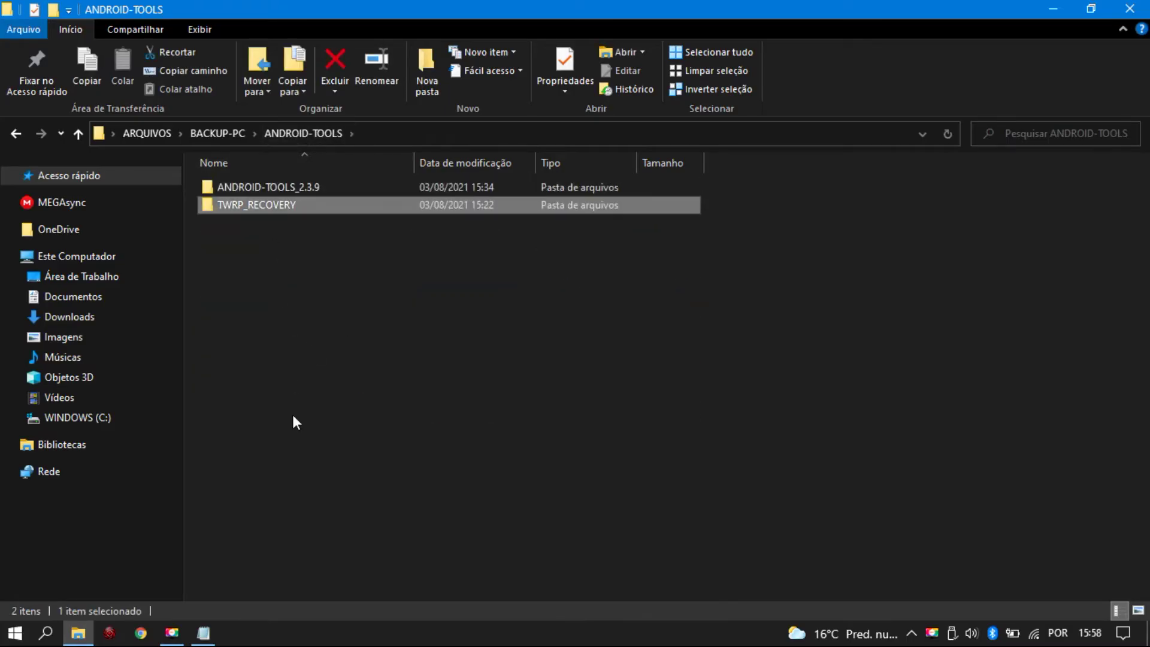
pyautogui.doubleClick(265, 187)
pyautogui.doubleClick(248, 259)
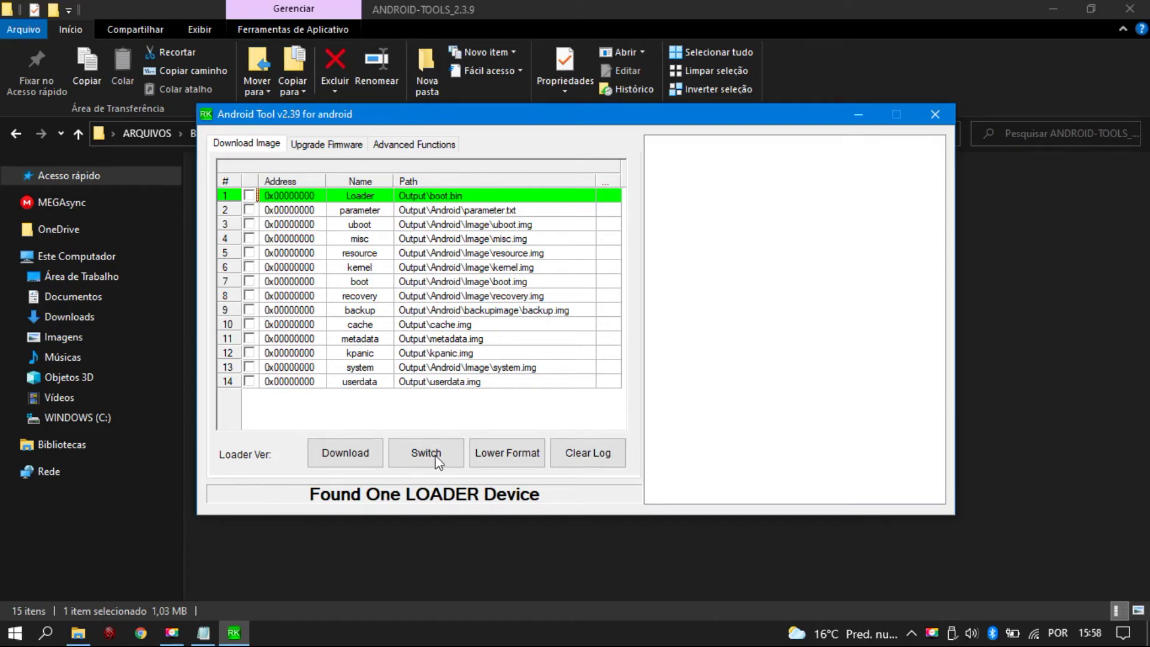
# Enable the recovery entry, assign recovery.img from the TWRP_RECOVERY folder to it, and flash it to the device.
pyautogui.click(249, 296)
pyautogui.click(608, 296)
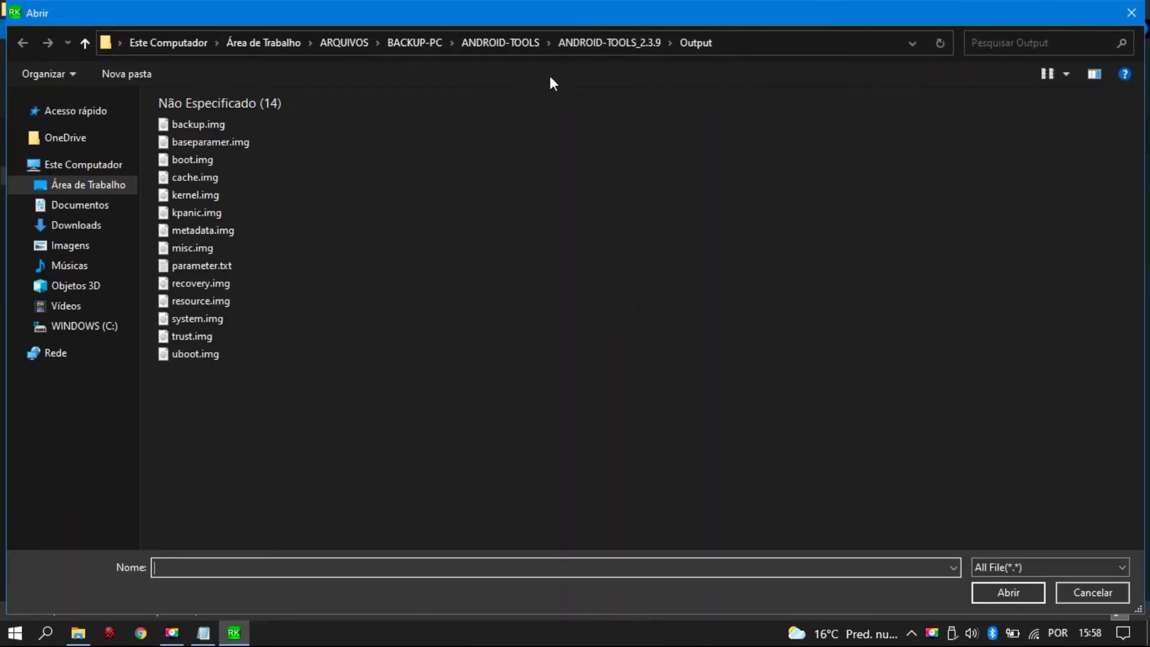
pyautogui.click(490, 44)
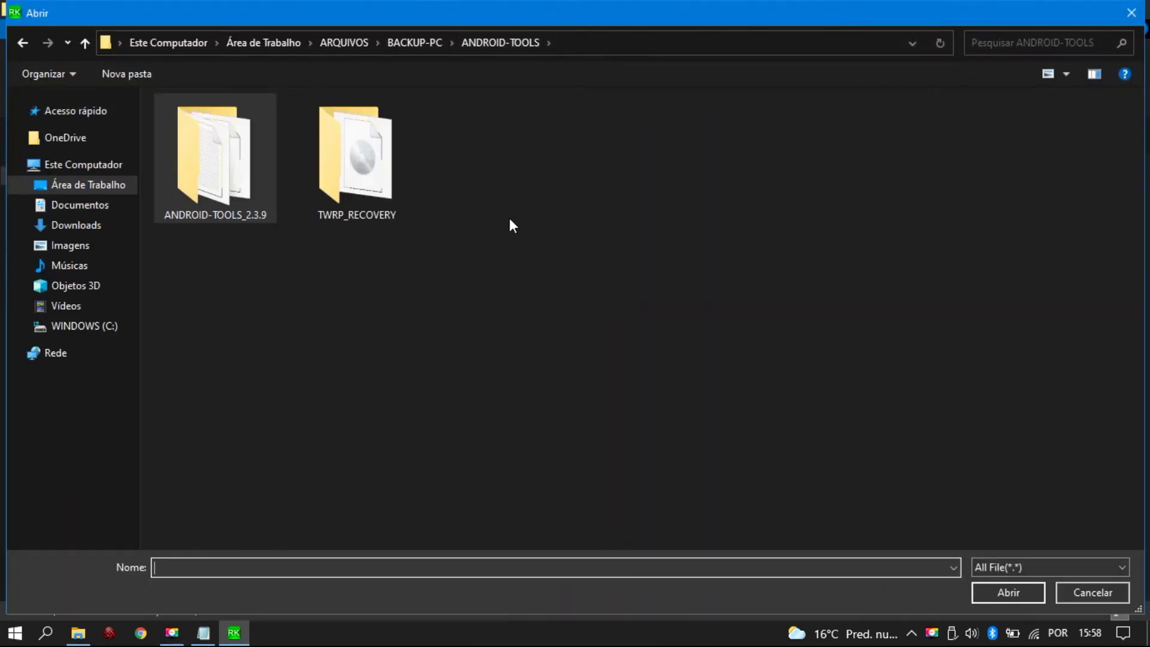
pyautogui.doubleClick(387, 201)
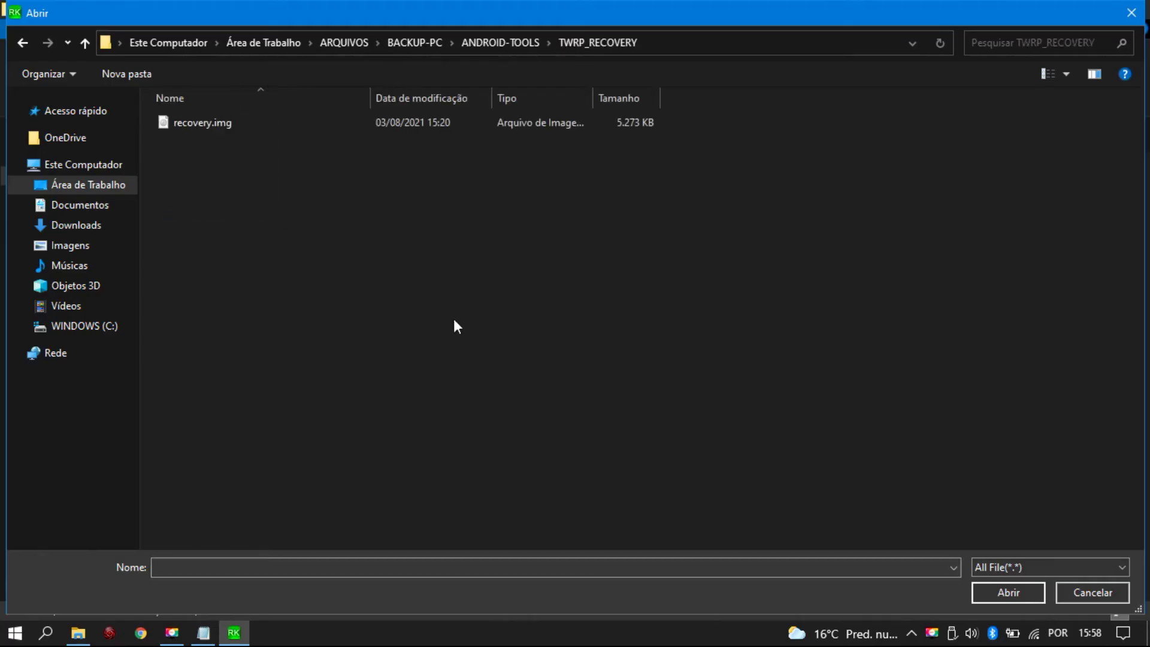
pyautogui.click(200, 127)
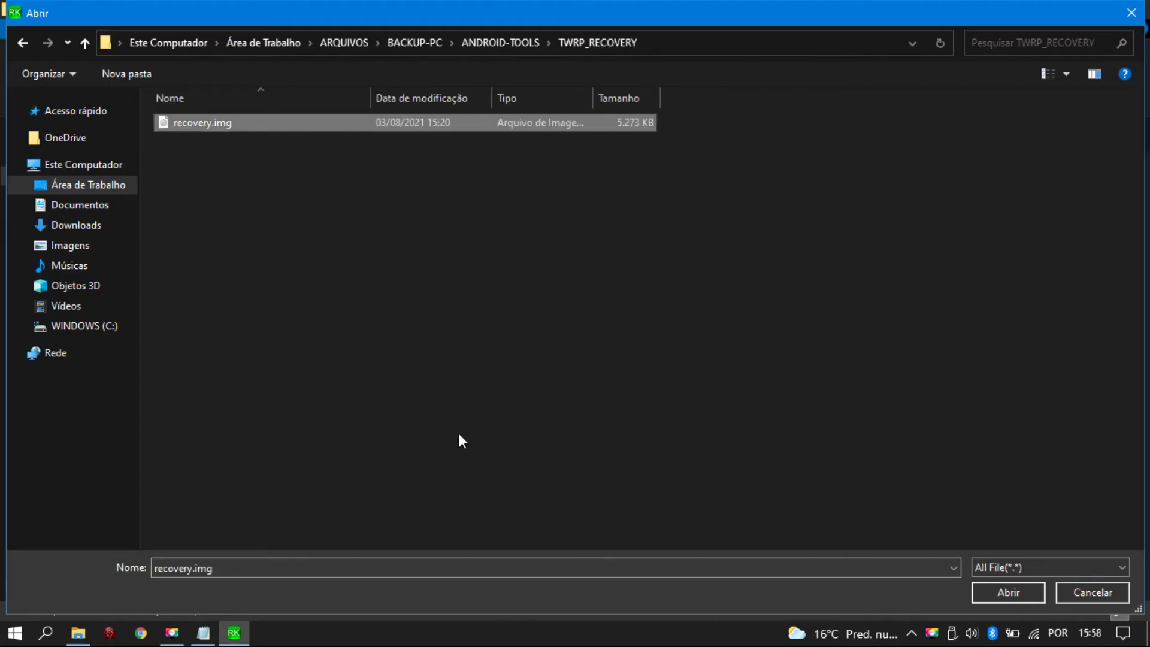
pyautogui.press('Return')
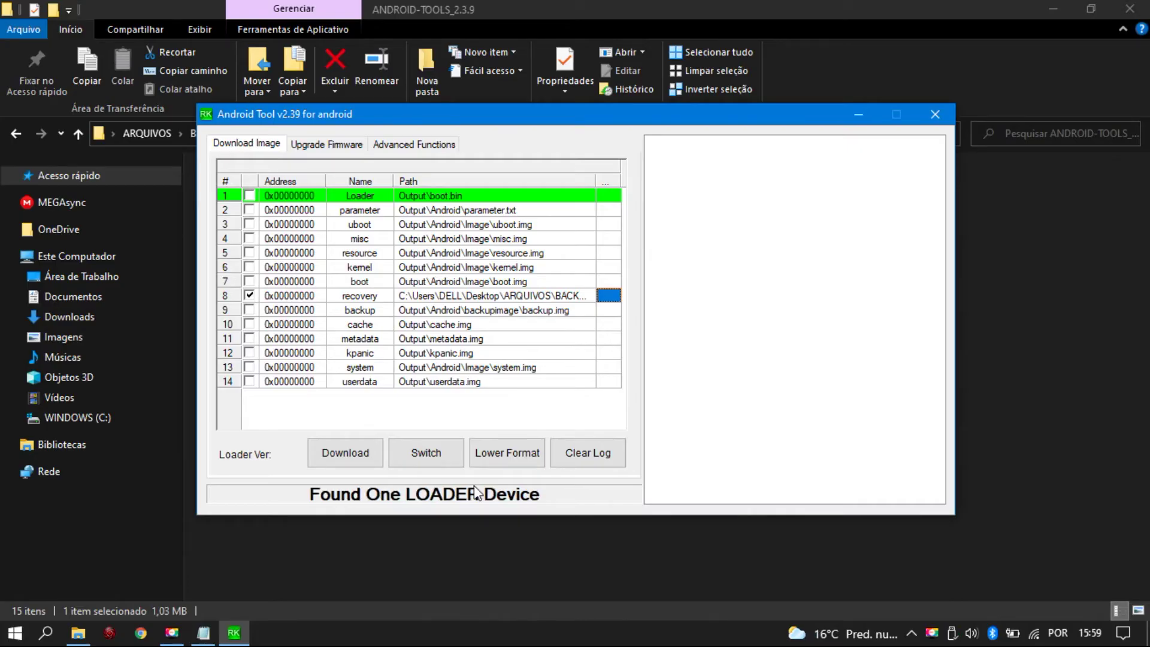
pyautogui.click(349, 457)
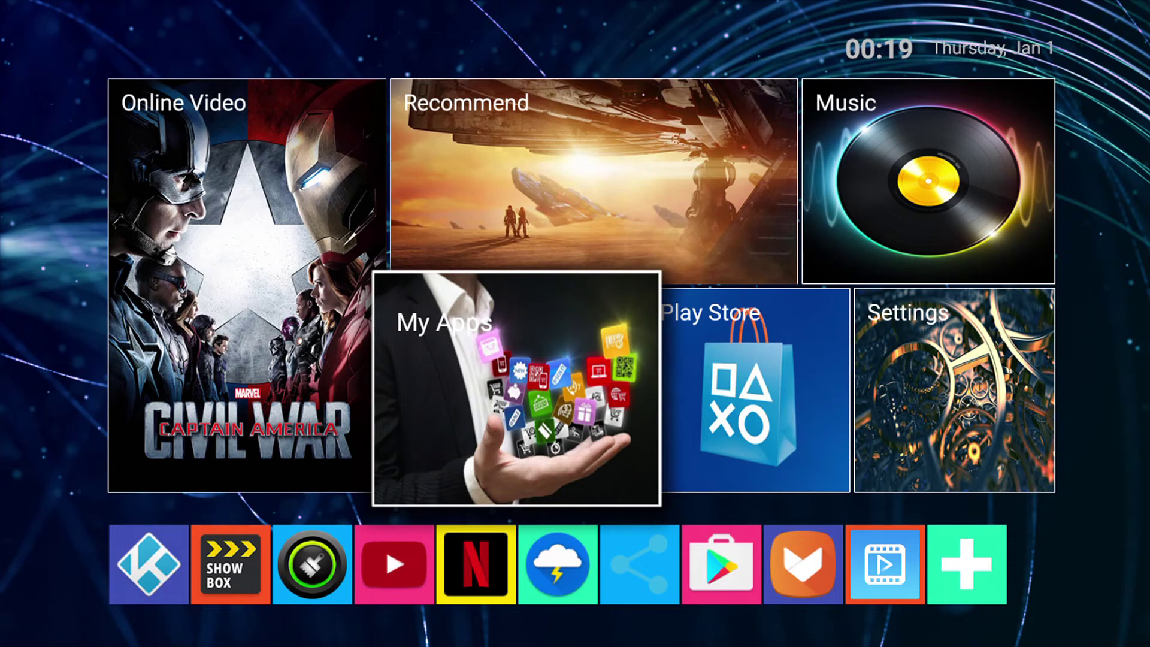
# Switch to the TV box's home screen and open FileExplorer from My Apps.
pyautogui.press('Down')
pyautogui.press('Left')
pyautogui.press('Left')
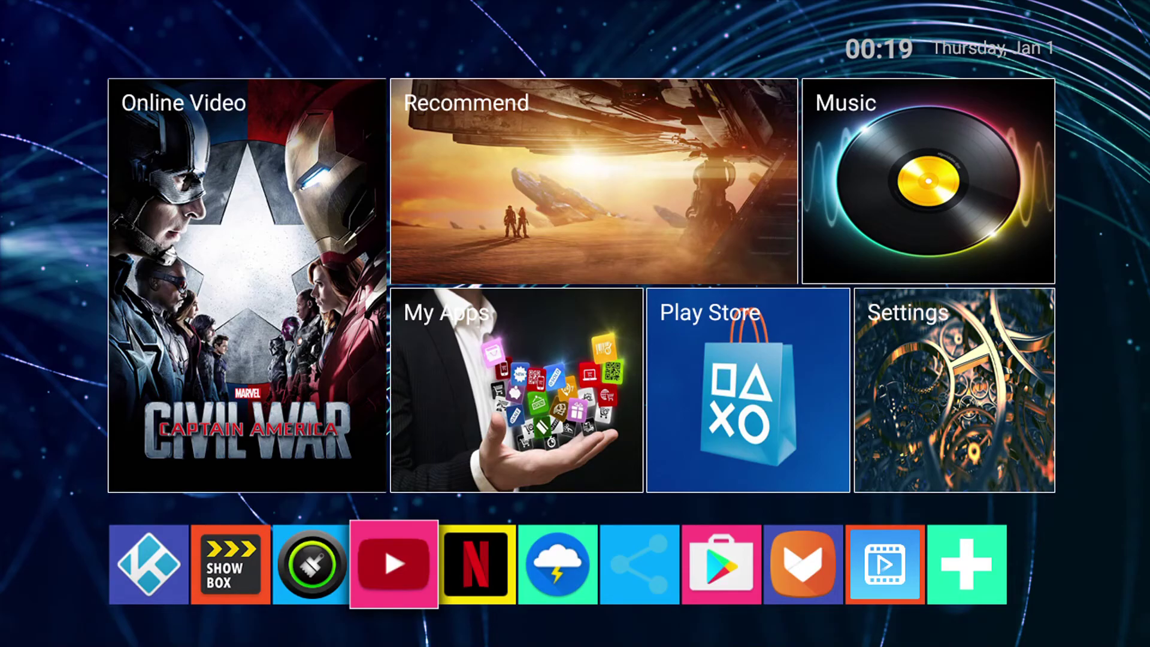
pyautogui.press('Up')
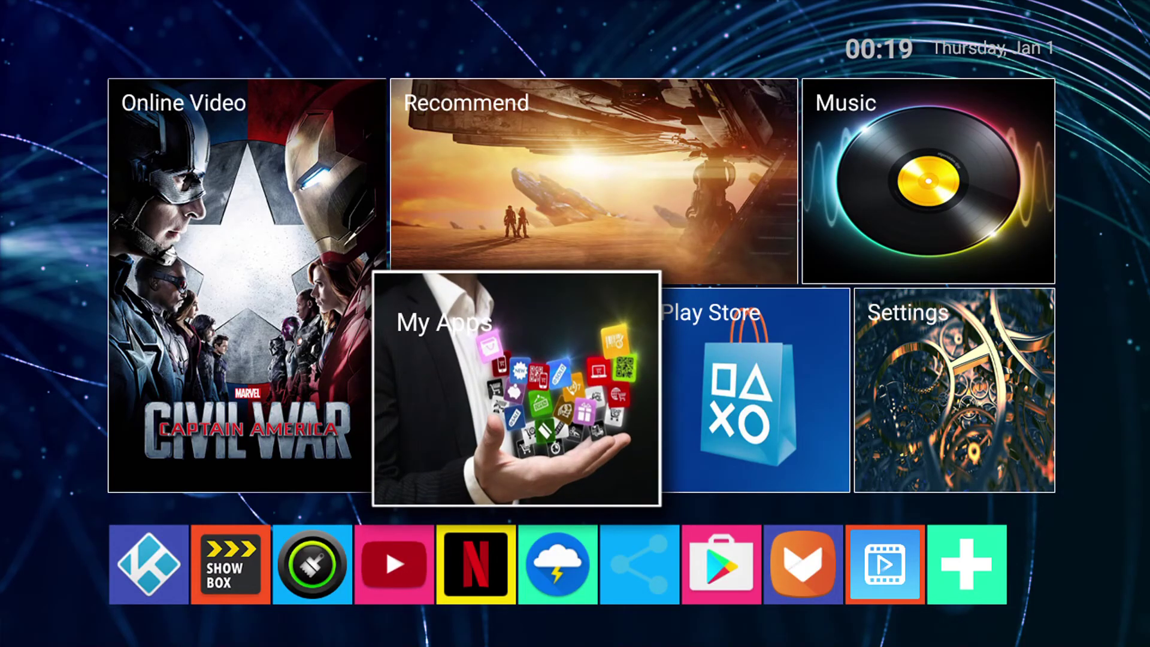
pyautogui.press('Return')
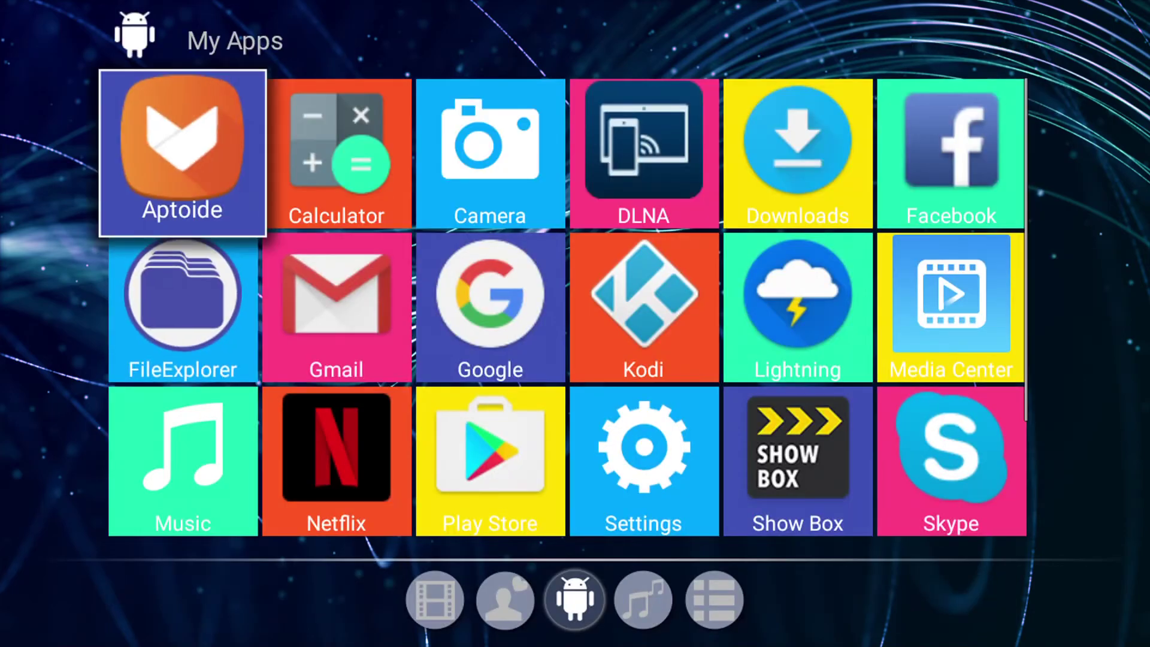
pyautogui.press('Down')
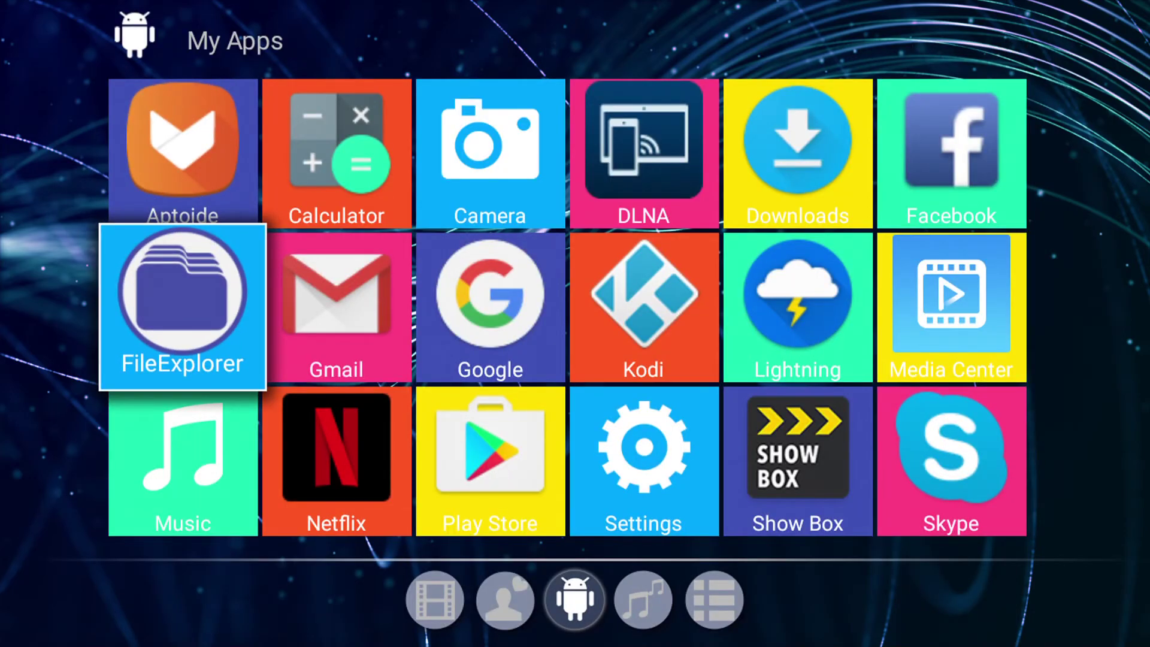
pyautogui.press('Return')
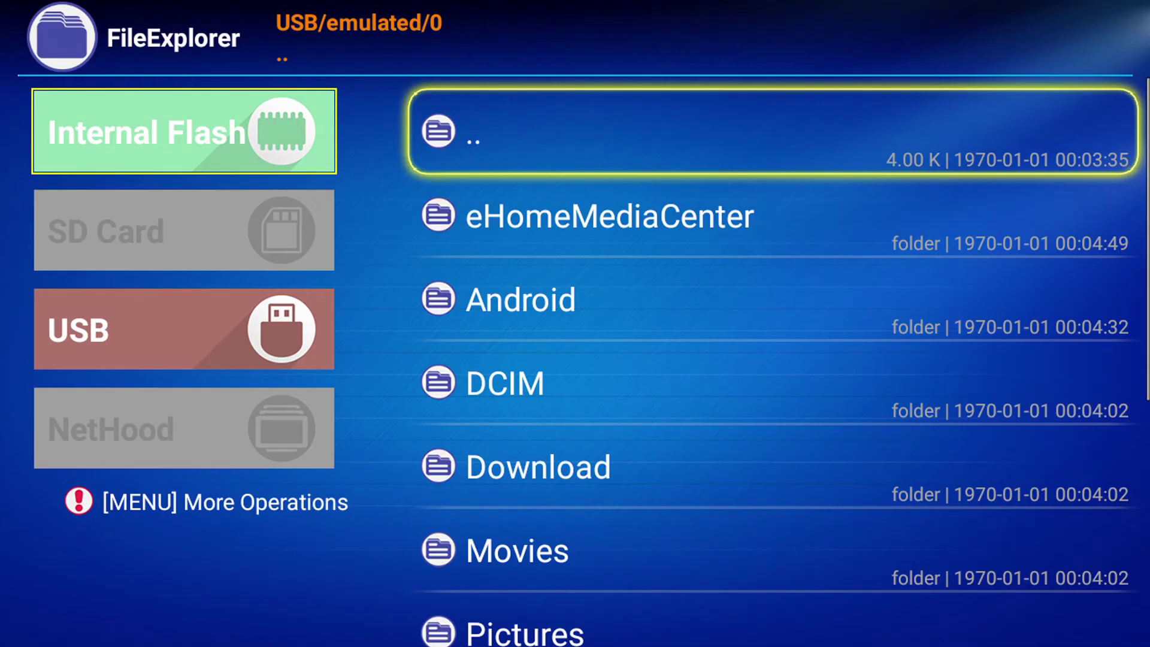
# Browse the USB drive in FileExplorer and open its APLICATIVOS folder.
pyautogui.press('Left')
pyautogui.press('Down')
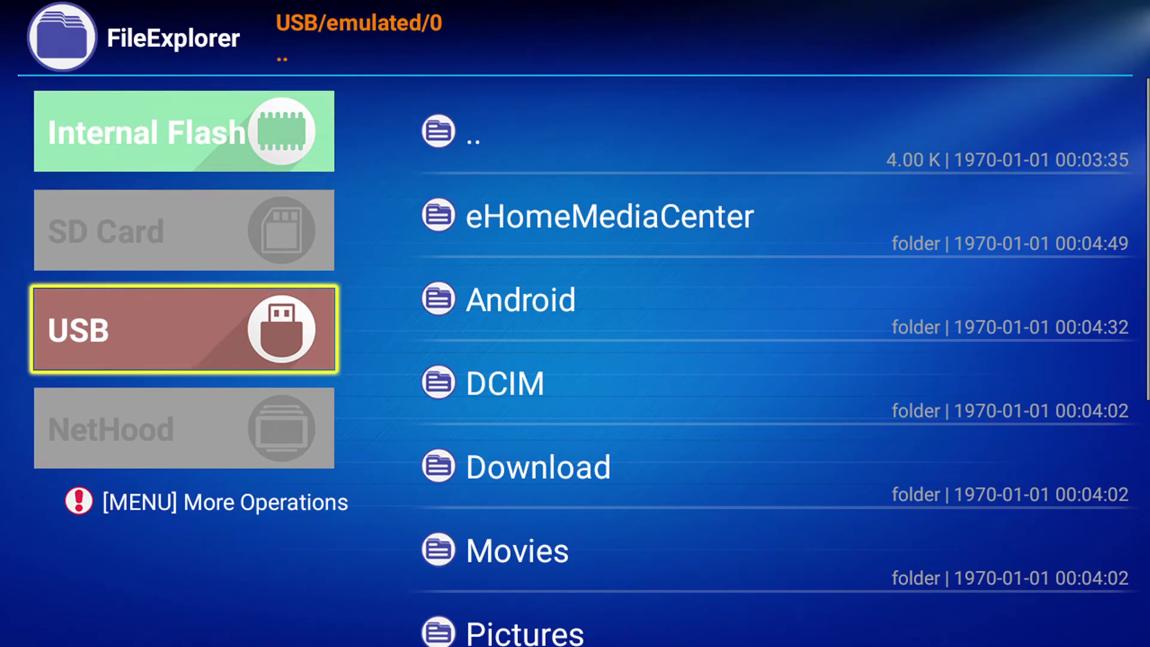
pyautogui.press('Return')
pyautogui.press('Down')
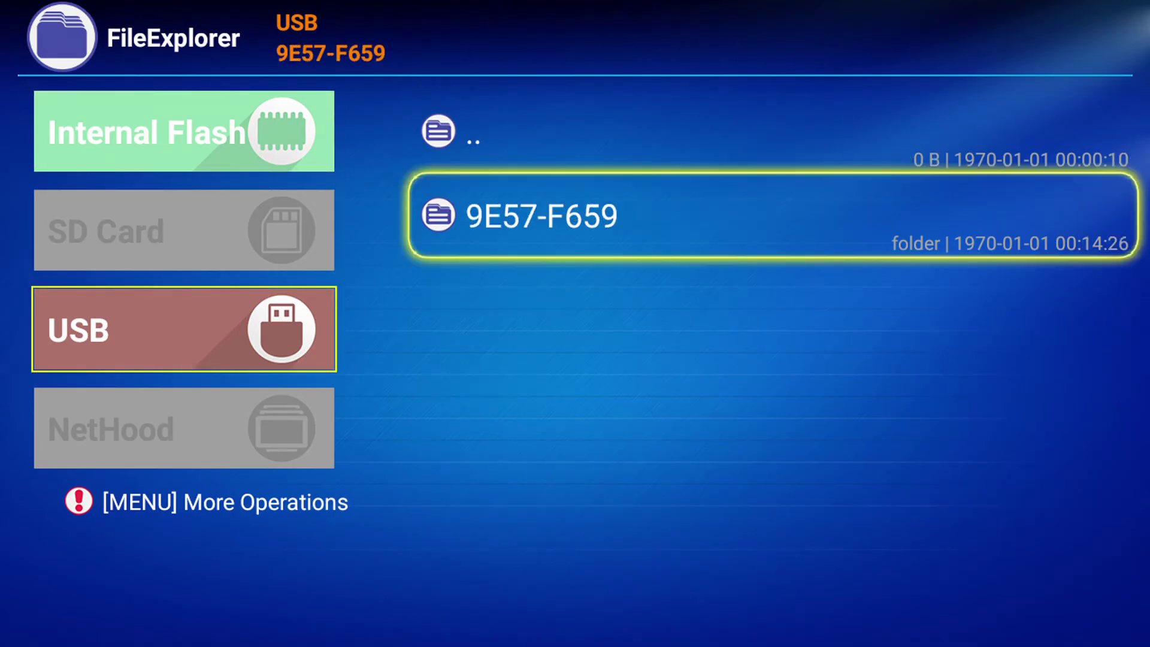
pyautogui.press('Return')
pyautogui.press('Down')
pyautogui.press('Down')
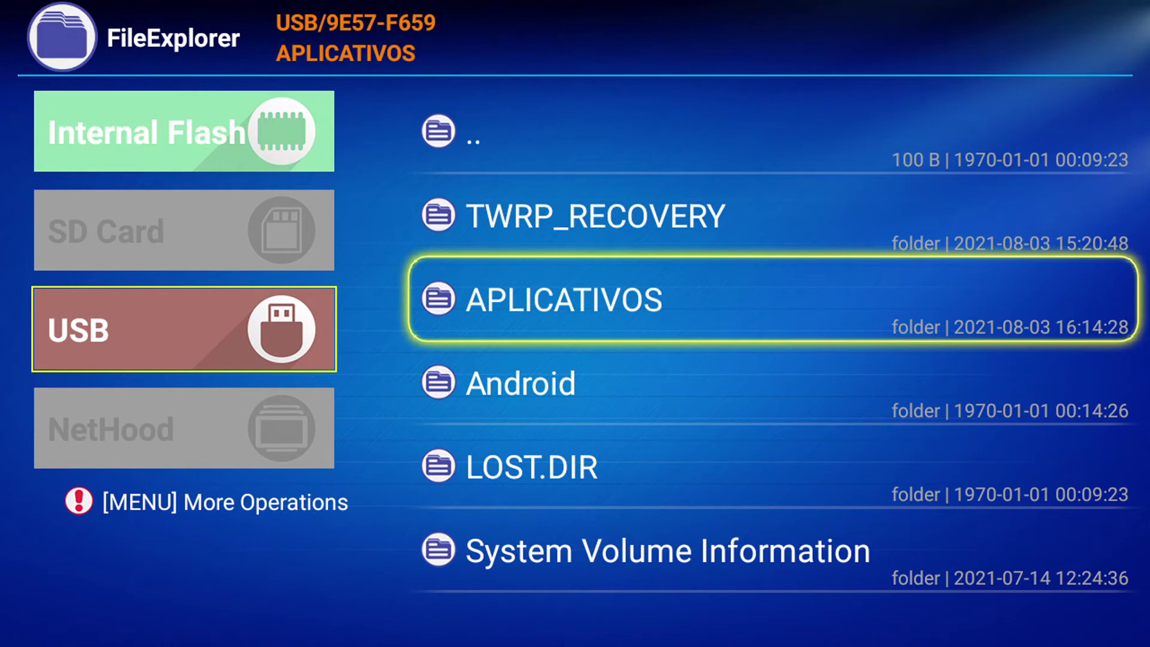
pyautogui.press('Up')
pyautogui.press('Down')
pyautogui.press('Return')
# Install the Power Menu app from the APLICATIVOS folder and close the installer.
pyautogui.press('Down')
pyautogui.press('Return')
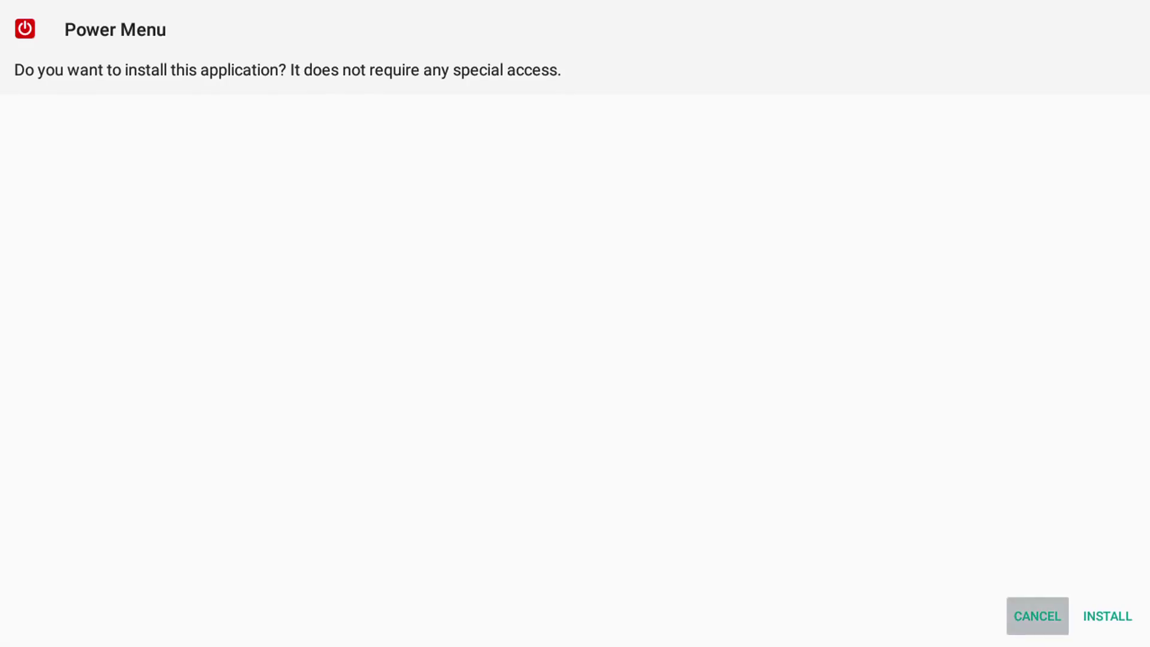
pyautogui.press('Right')
pyautogui.press('Return')
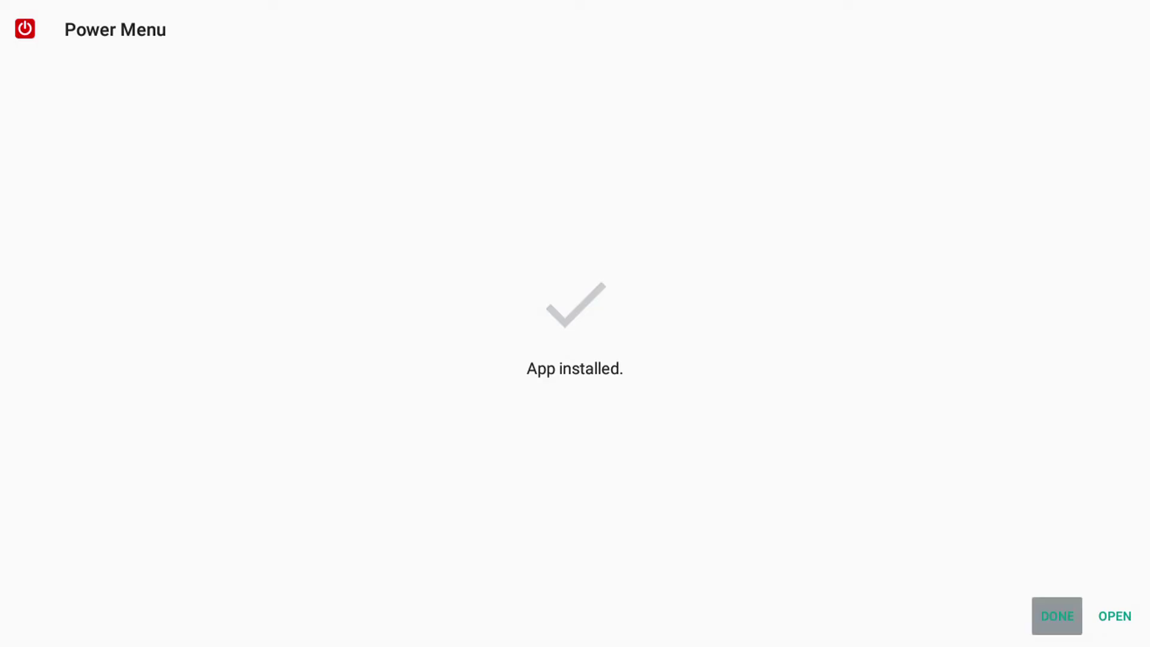
pyautogui.press('Return')
# Install the Terminal Emulator app from TerminalEmulator.apk in the APLICATIVOS folder and close the installer.
pyautogui.press('Down')
pyautogui.press('Return')
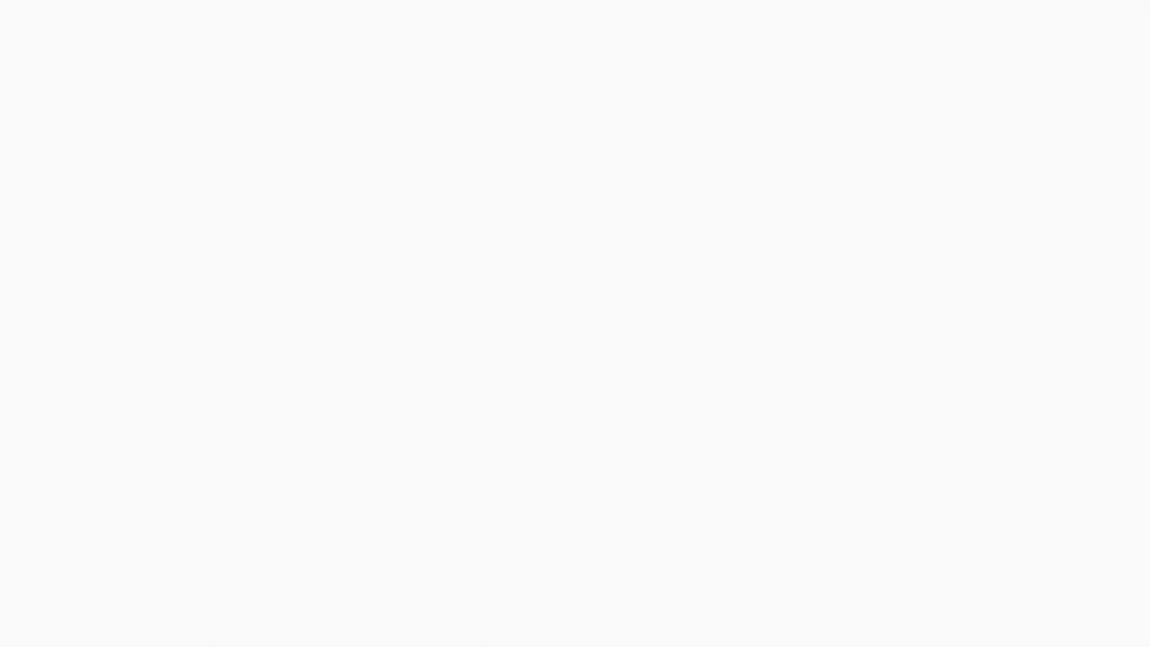
pyautogui.press('Down')
pyautogui.press('Right')
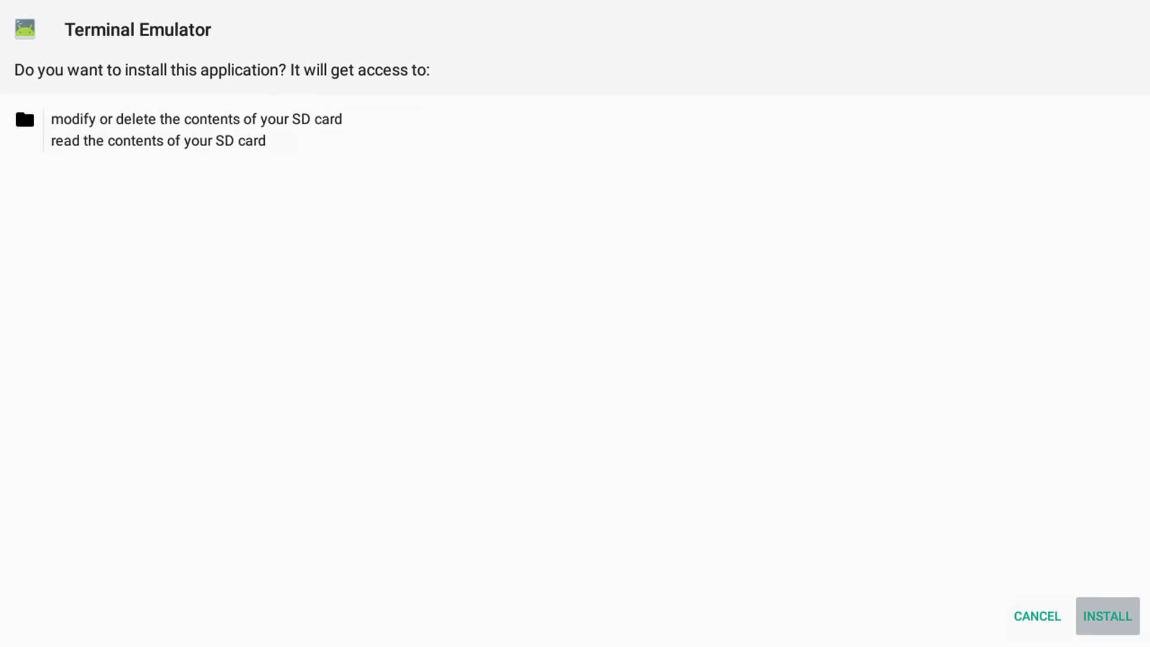
pyautogui.press('Return')
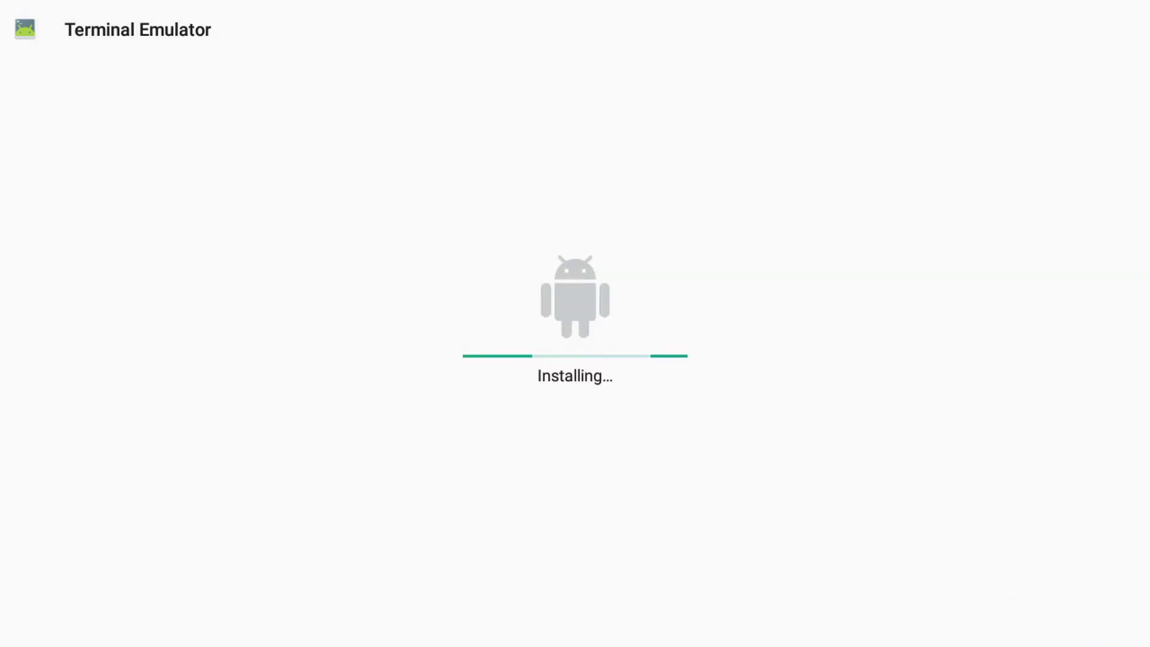
pyautogui.press('Down')
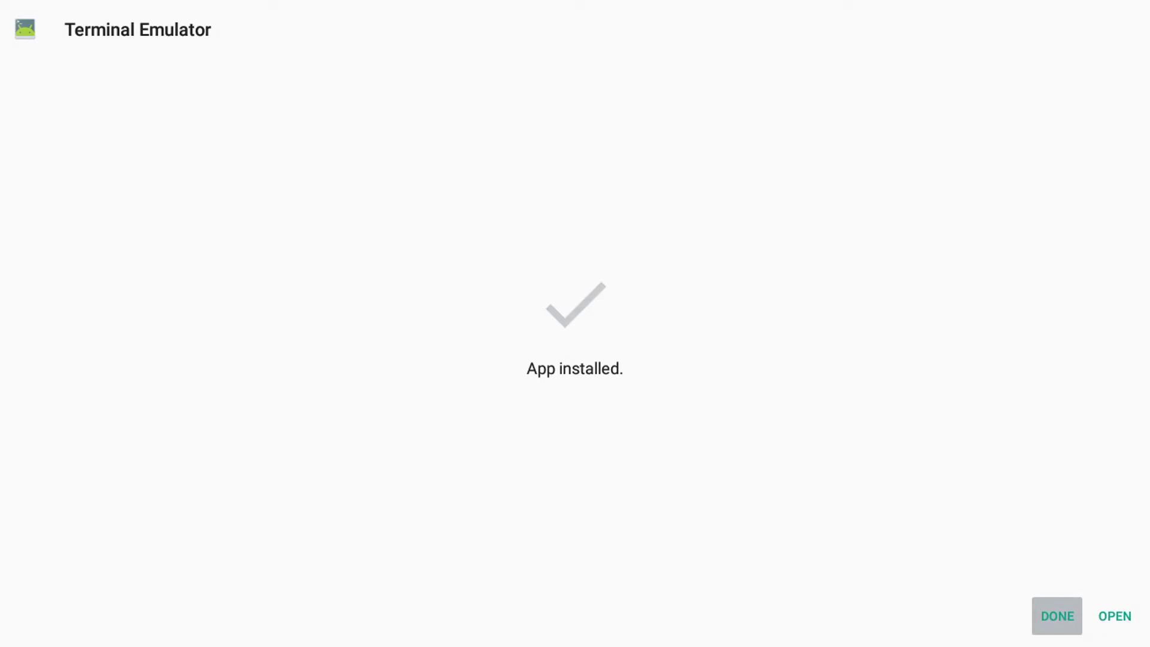
pyautogui.press('Return')
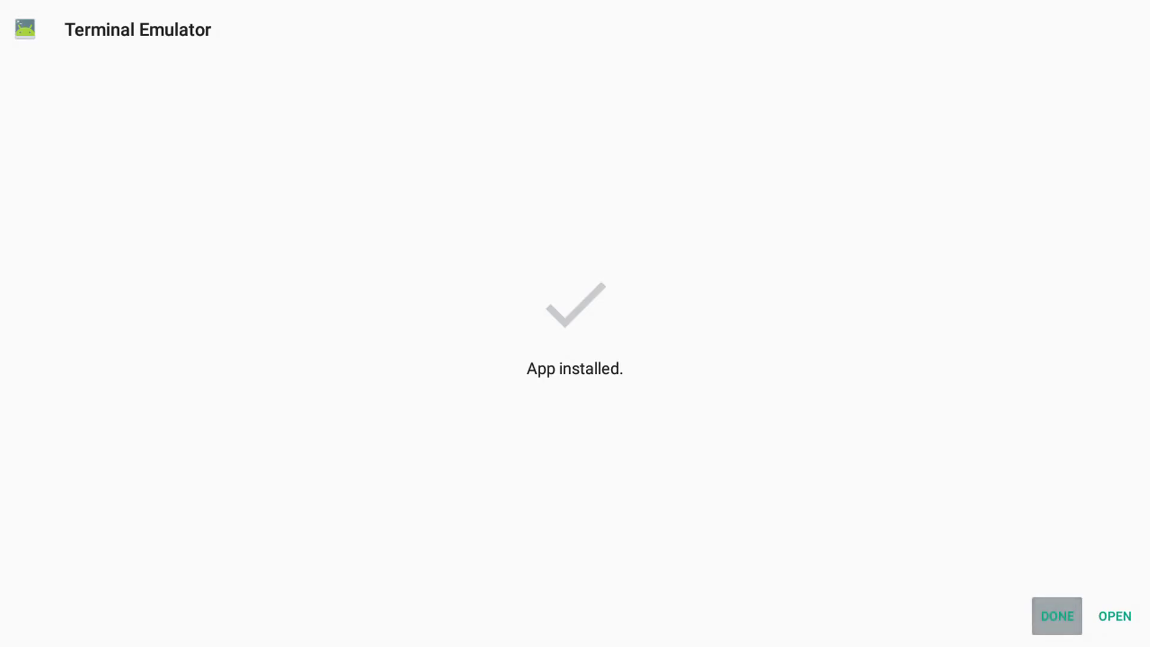
# Install the Official TWRP App from Twrp.apk and launch it from the installer.
pyautogui.press('Return')
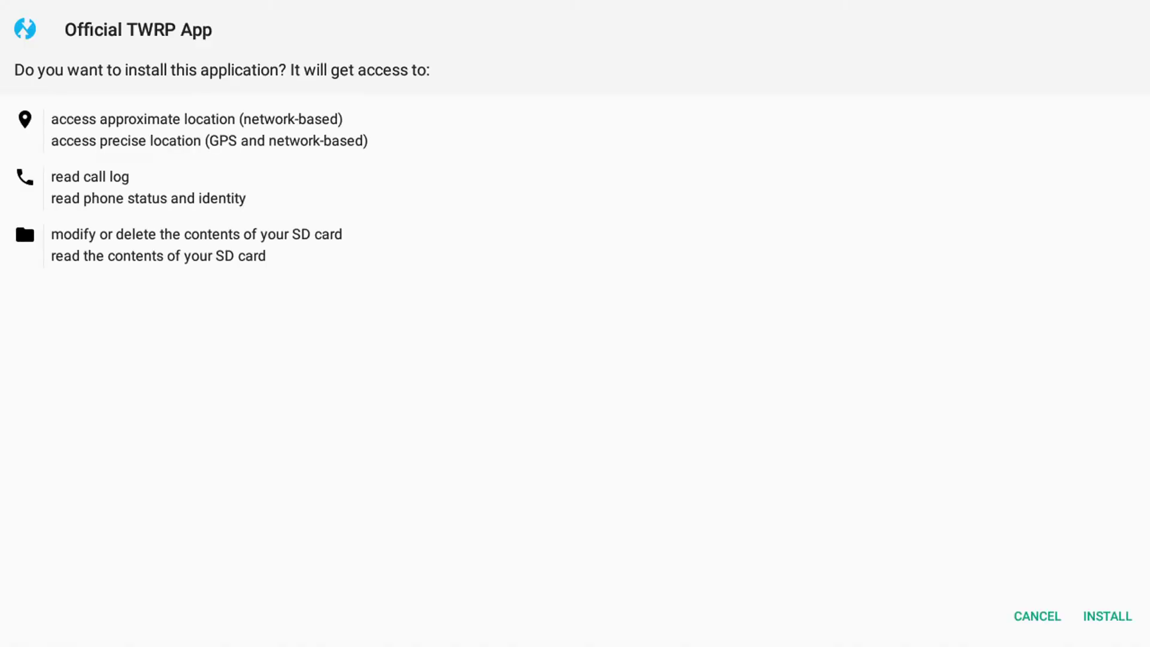
pyautogui.press('Down')
pyautogui.press('Right')
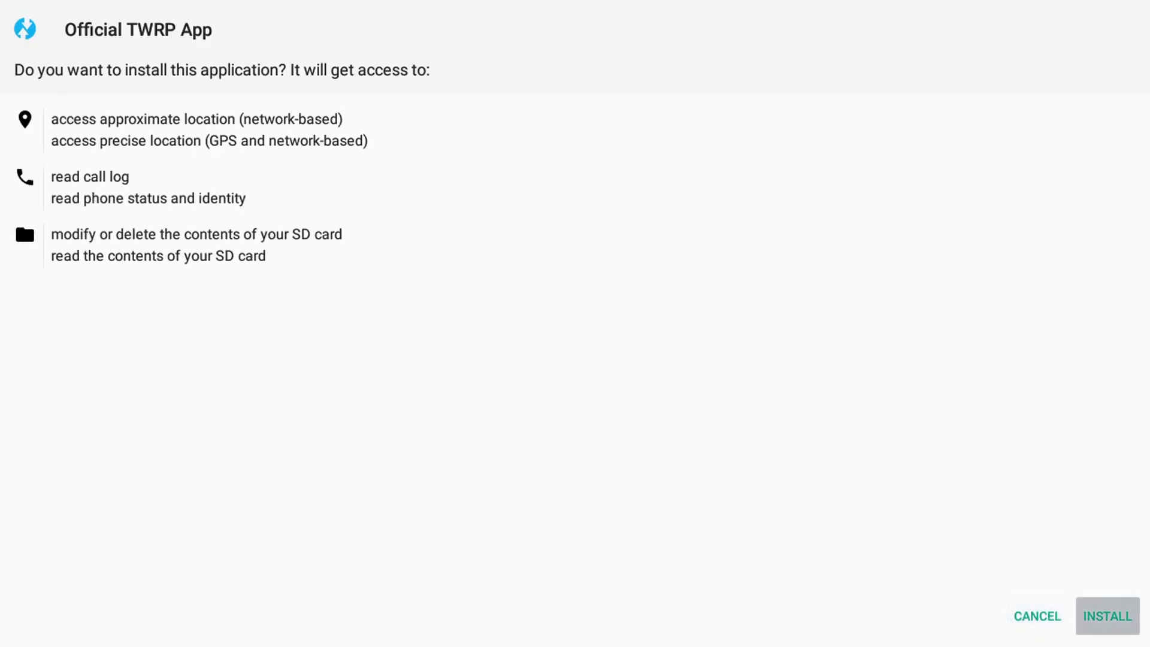
pyautogui.press('Return')
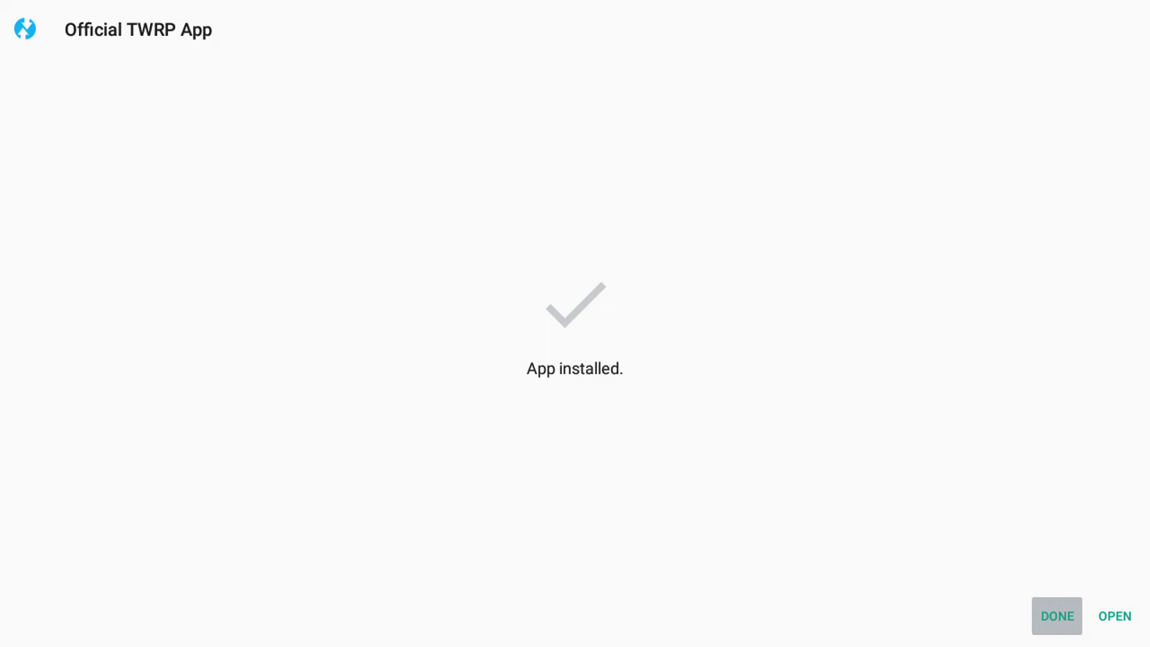
pyautogui.press('Right')
pyautogui.press('Return')
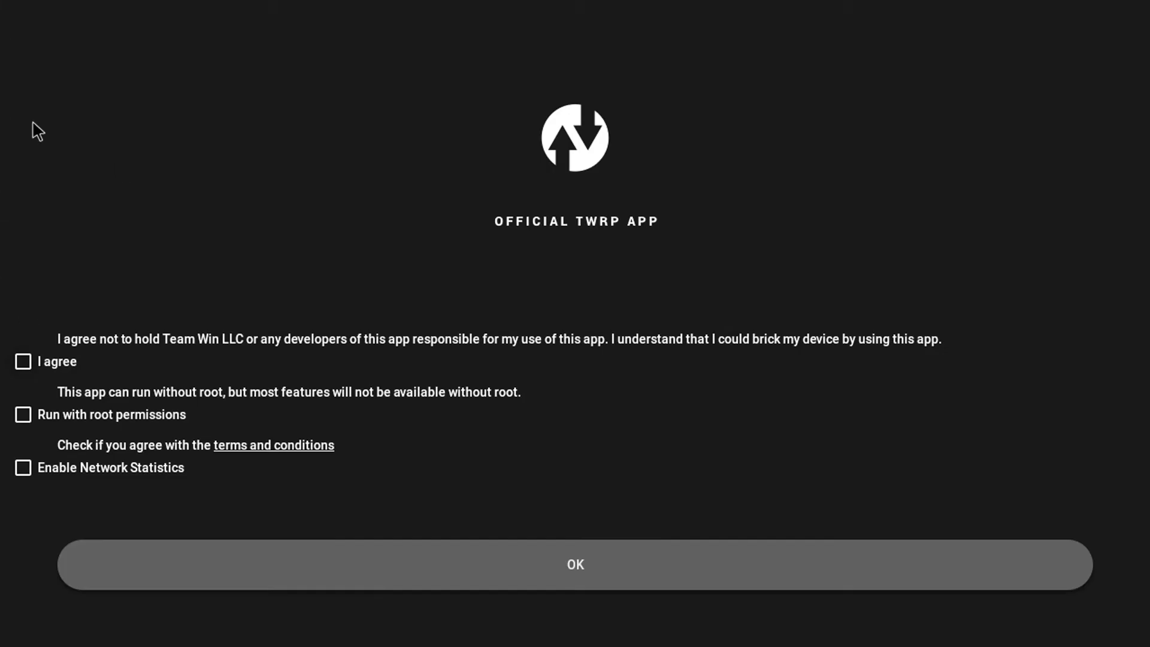
# Accept the liability agreement, enable running with root permissions, and continue into the TWRP app.
pyautogui.click(23, 362)
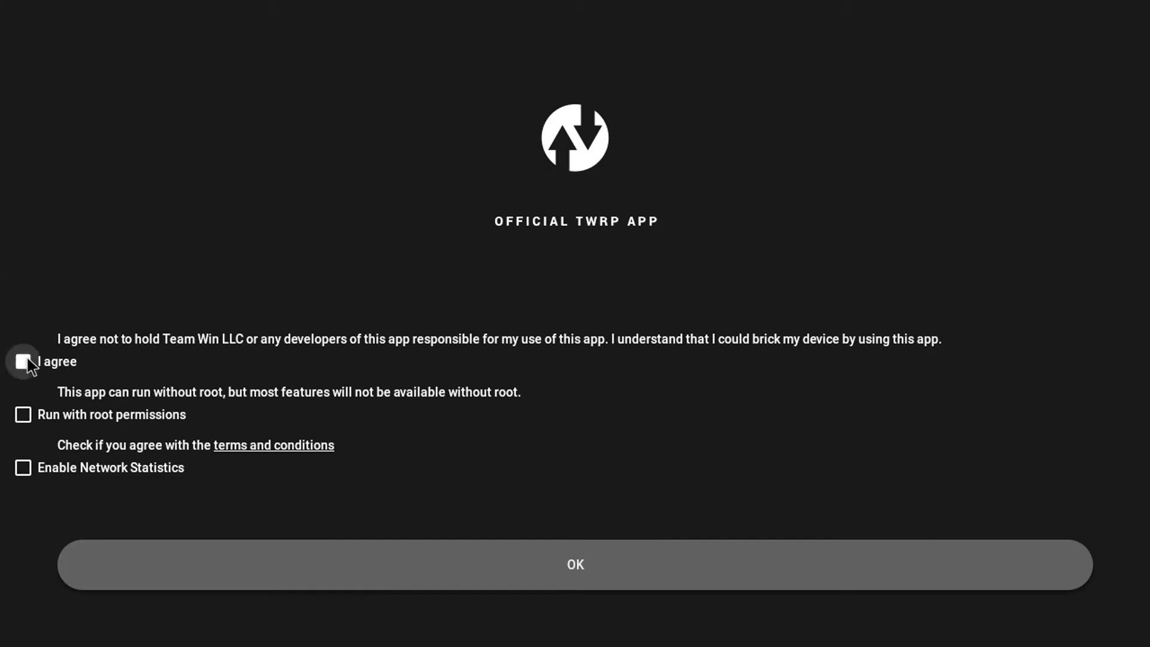
pyautogui.click(26, 412)
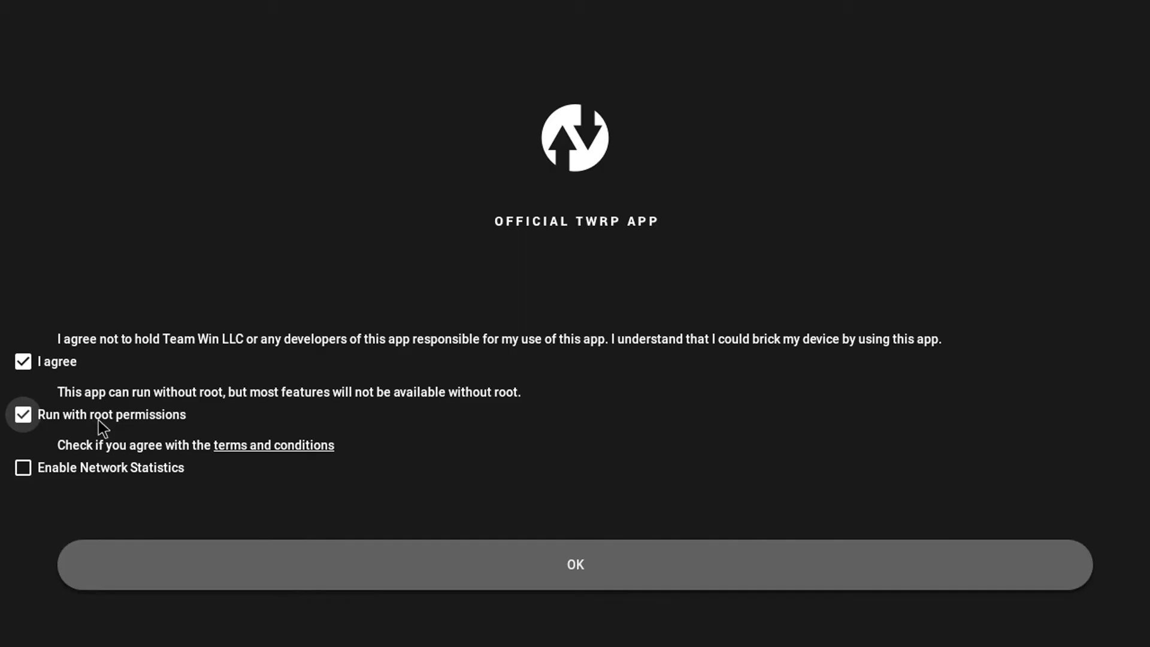
pyautogui.click(313, 573)
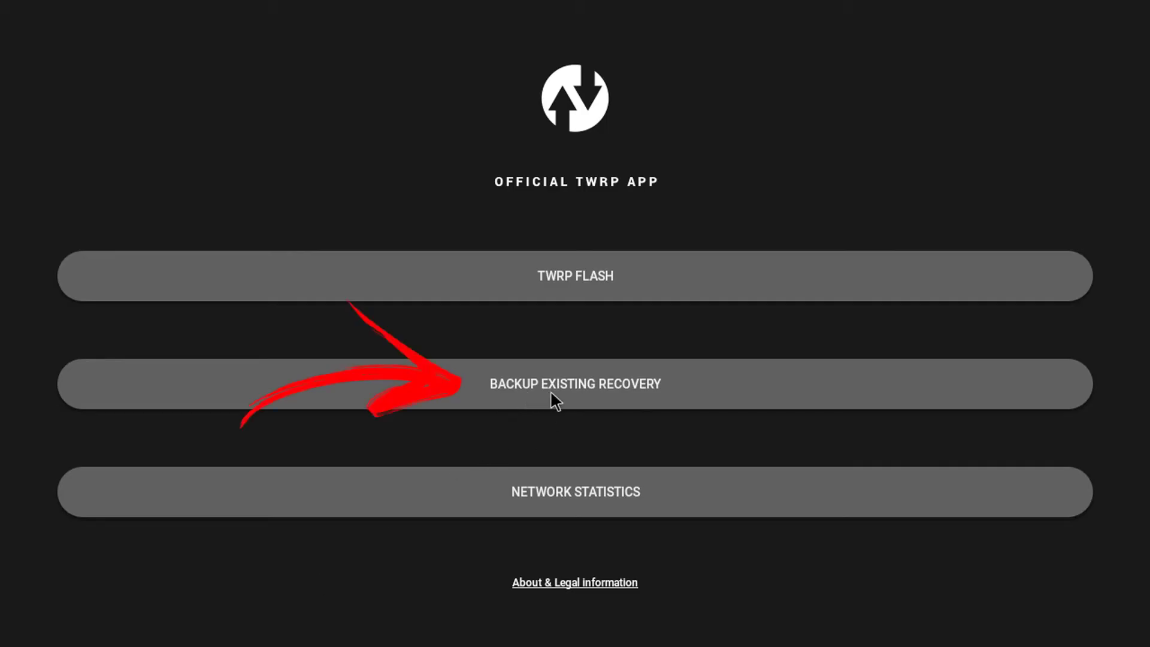
# Open the existing-recovery backup and set its destination to the Download folder in /storage/emulated/0.
pyautogui.click(572, 389)
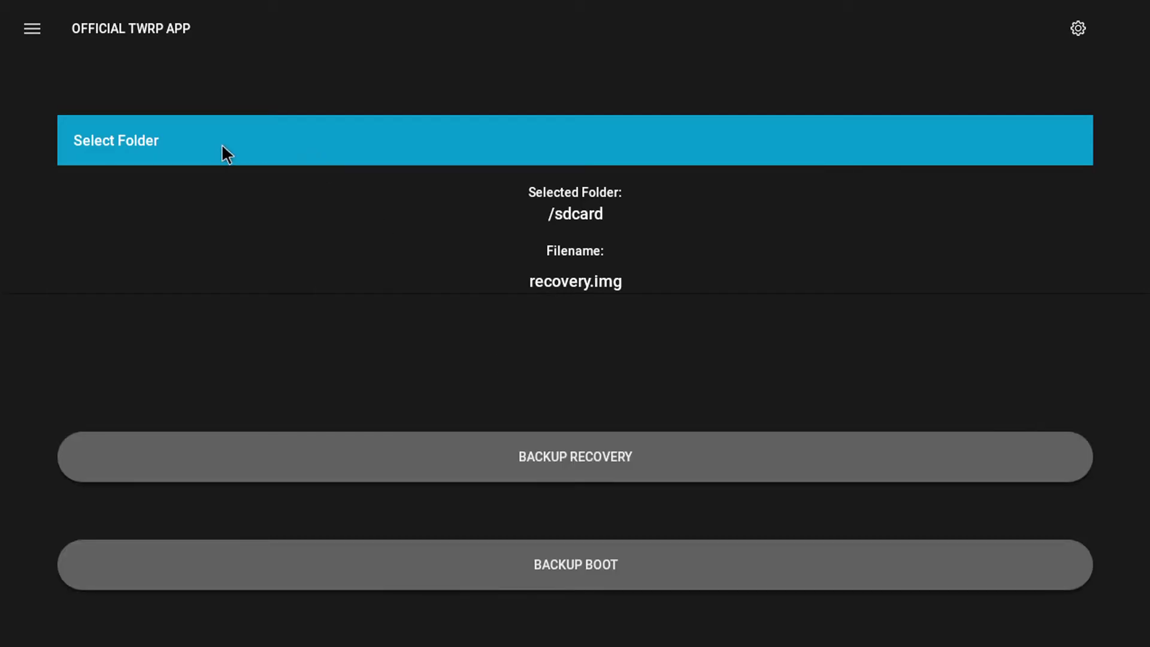
pyautogui.click(202, 157)
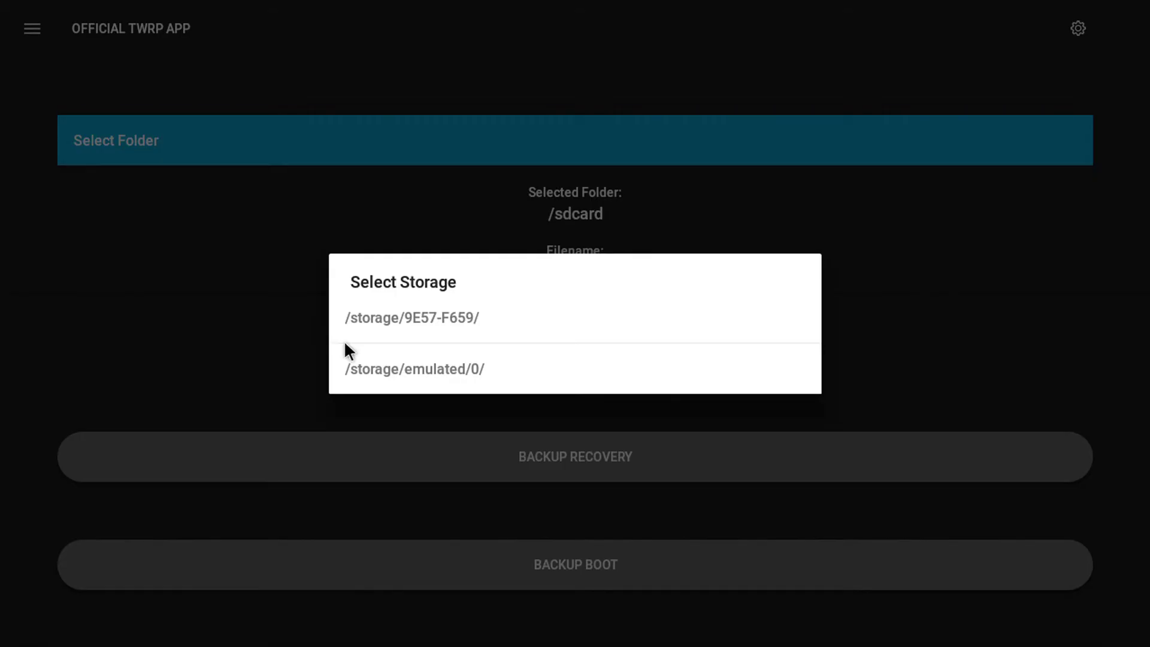
pyautogui.click(358, 363)
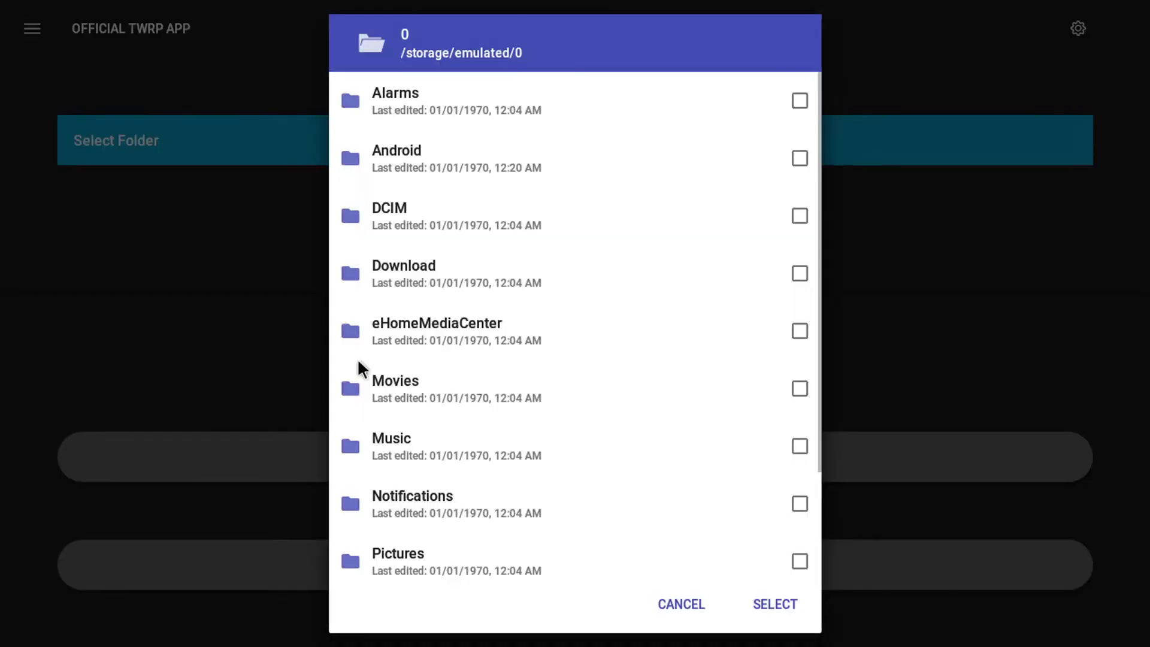
pyautogui.click(809, 281)
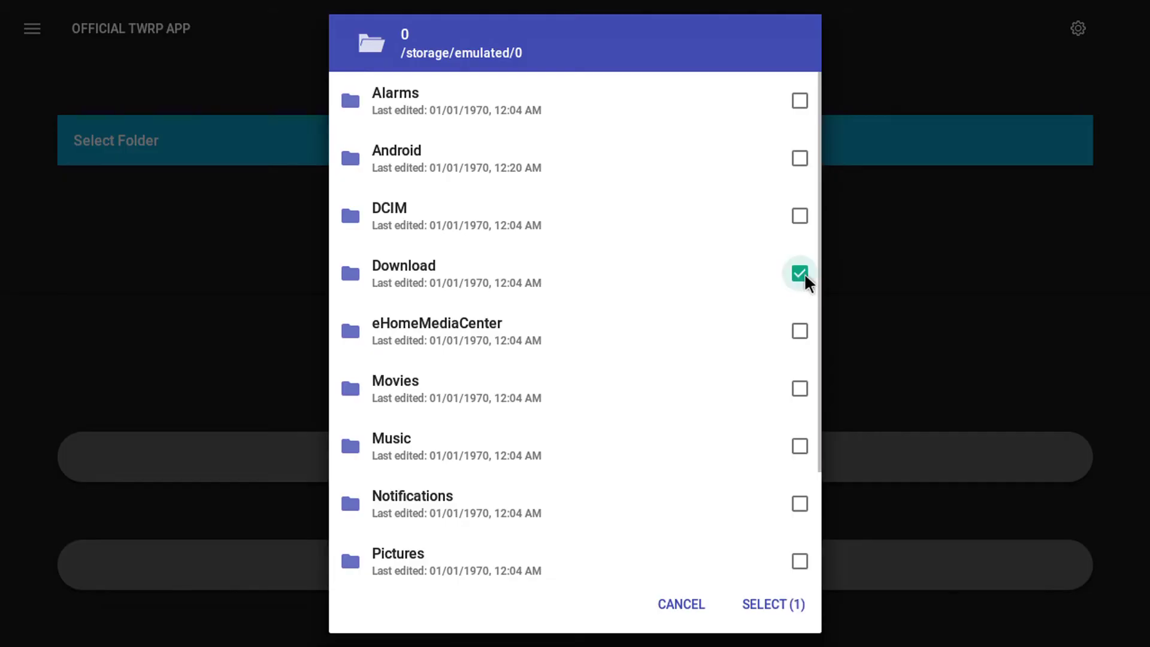
pyautogui.click(754, 604)
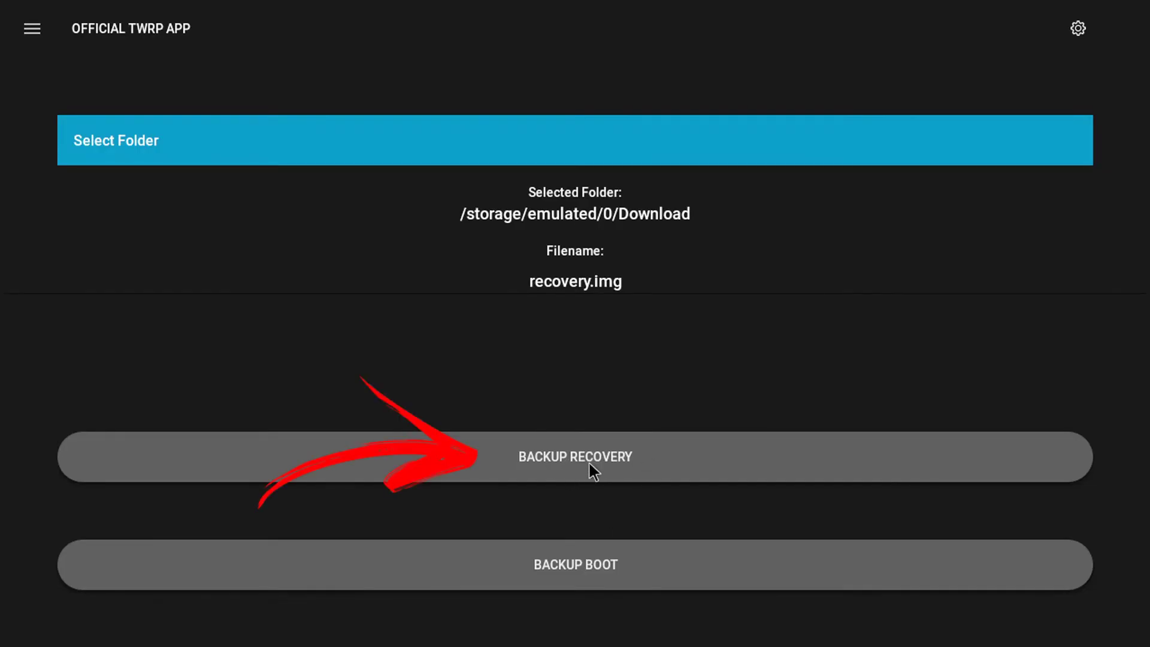
# Back up the recovery partition to recovery.img in the Download folder and confirm the backup.
pyautogui.click(609, 465)
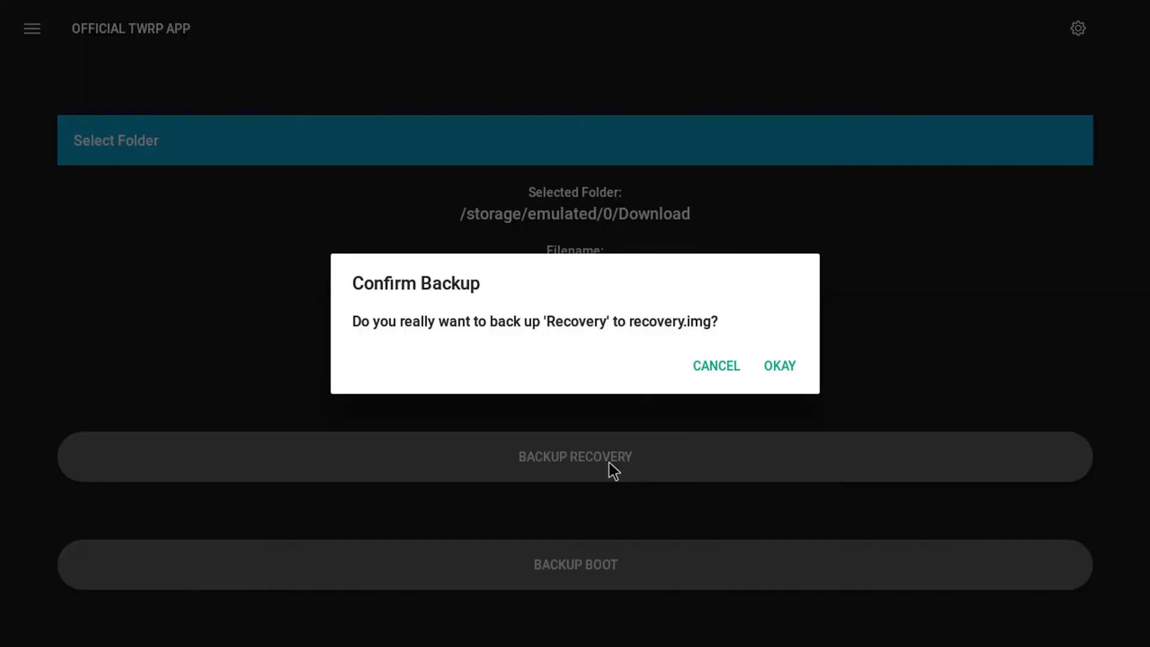
pyautogui.press('Tab')
pyautogui.press('Tab')
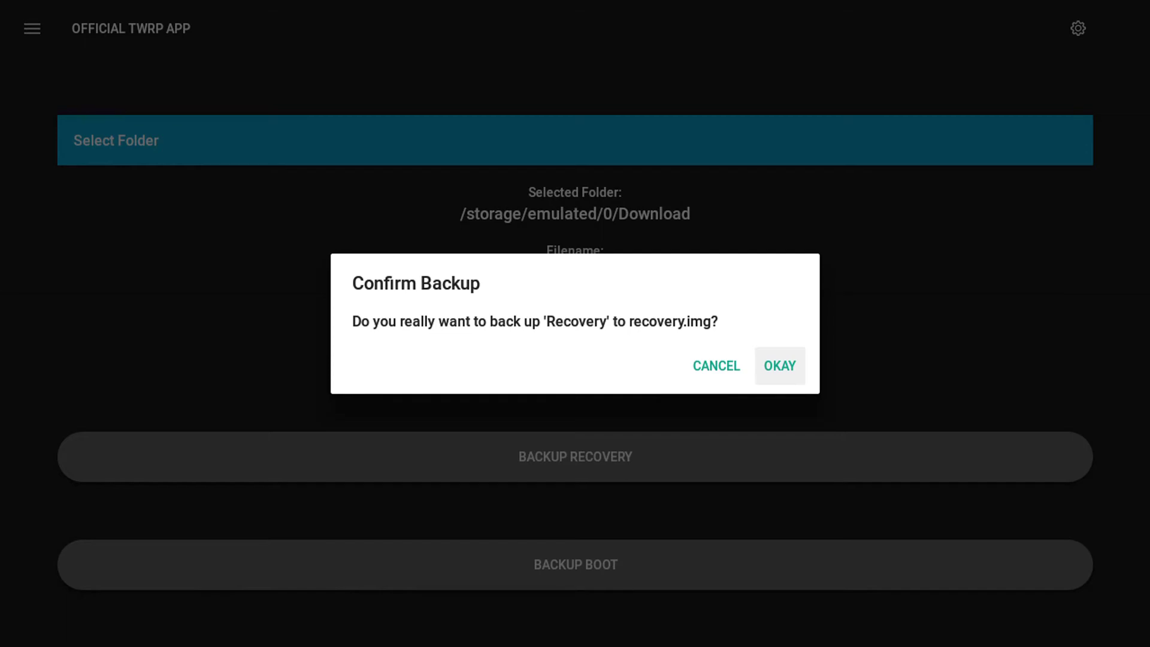
pyautogui.press('Return')
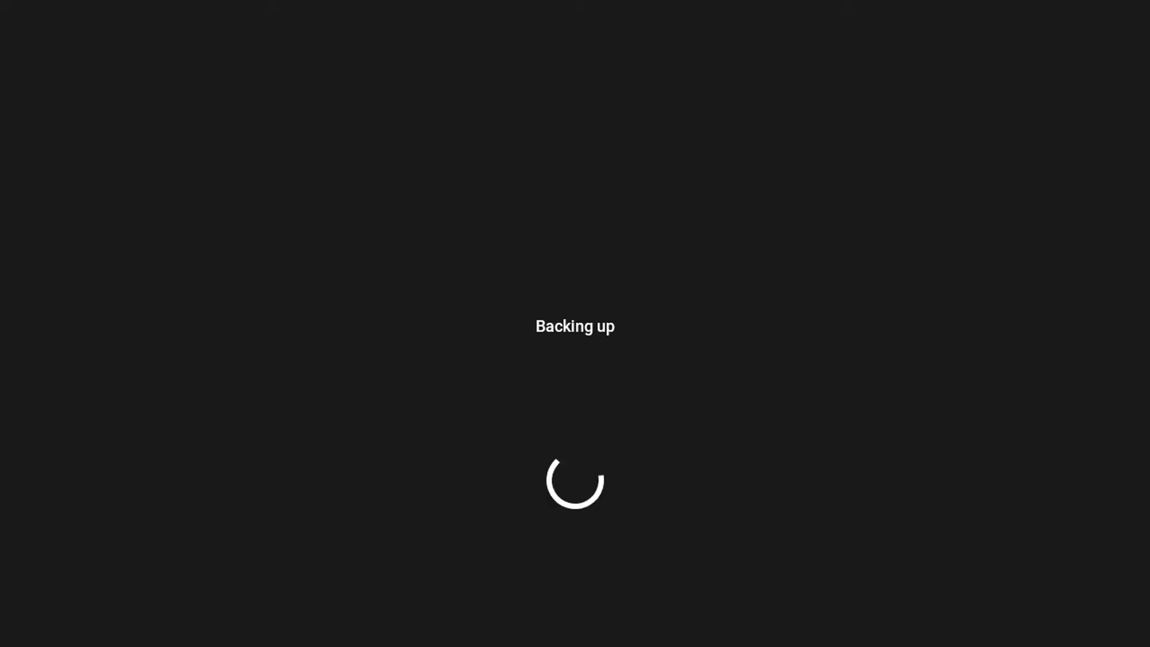
pyautogui.click(608, 192)
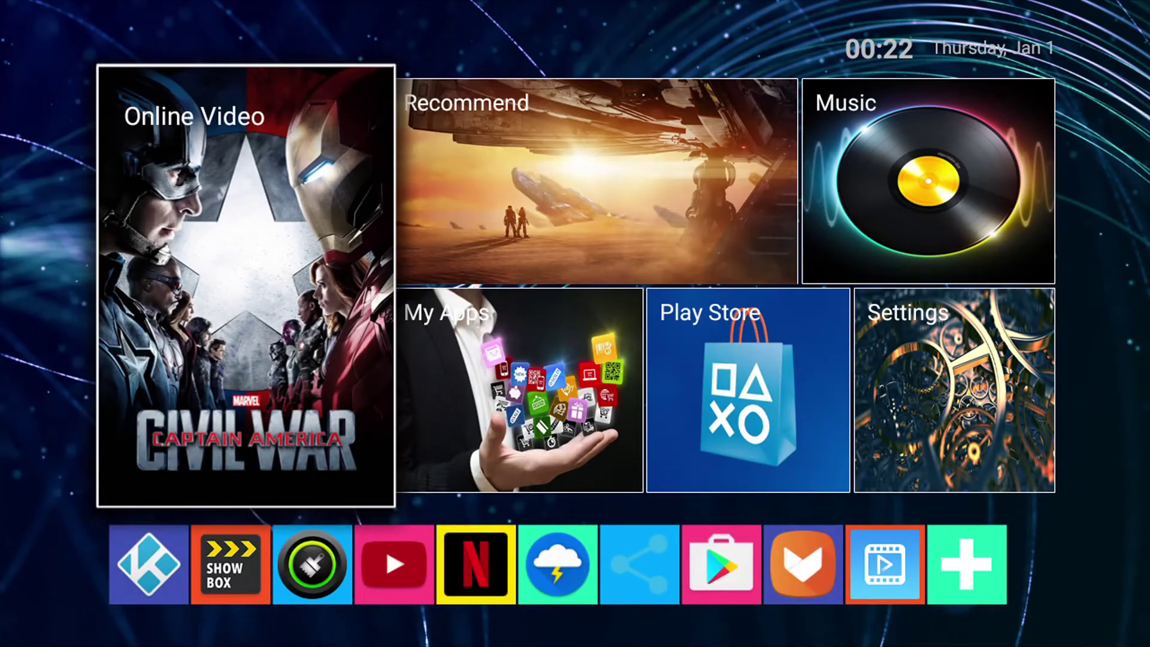
# Open FileExplorer from My Apps and check the Download folder in Internal Flash for the recovery.img backup.
pyautogui.press('Right')
pyautogui.press('Down')
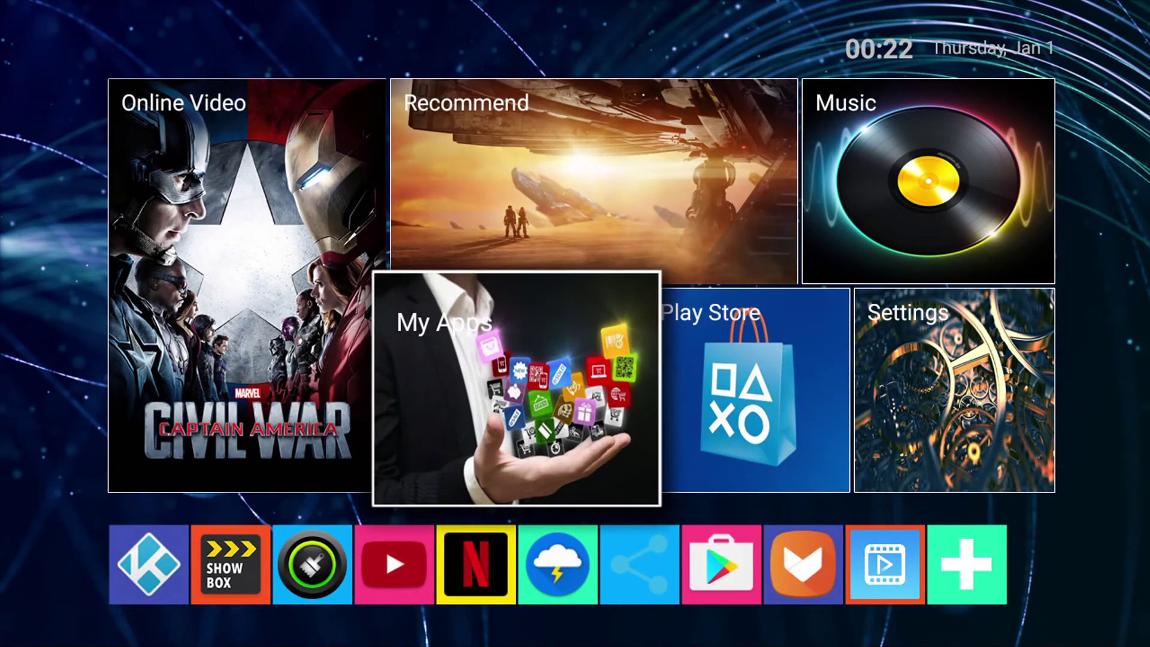
pyautogui.press('Return')
pyautogui.press('Down')
pyautogui.press('Return')
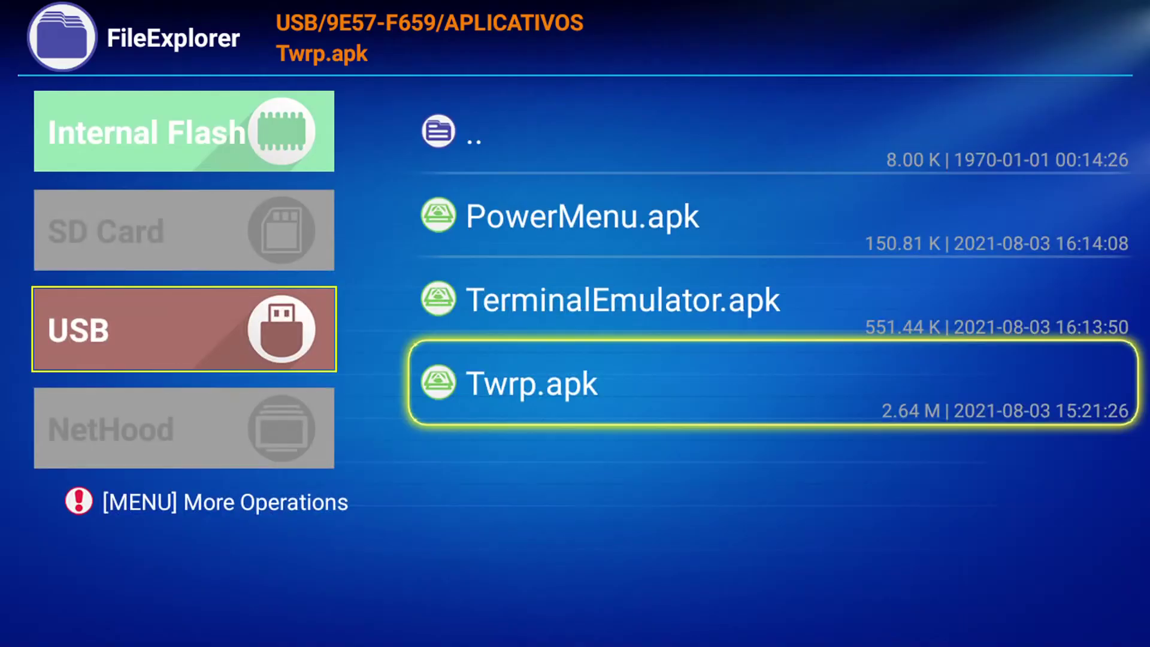
pyautogui.press('Left')
pyautogui.press('Up')
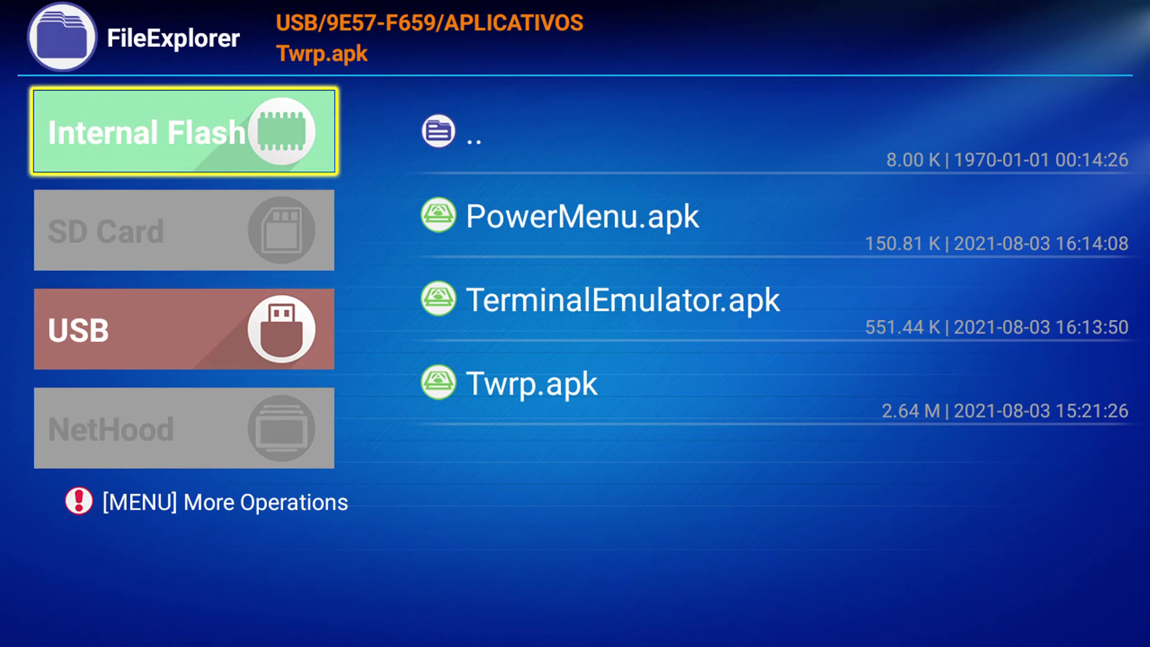
pyautogui.press('Return')
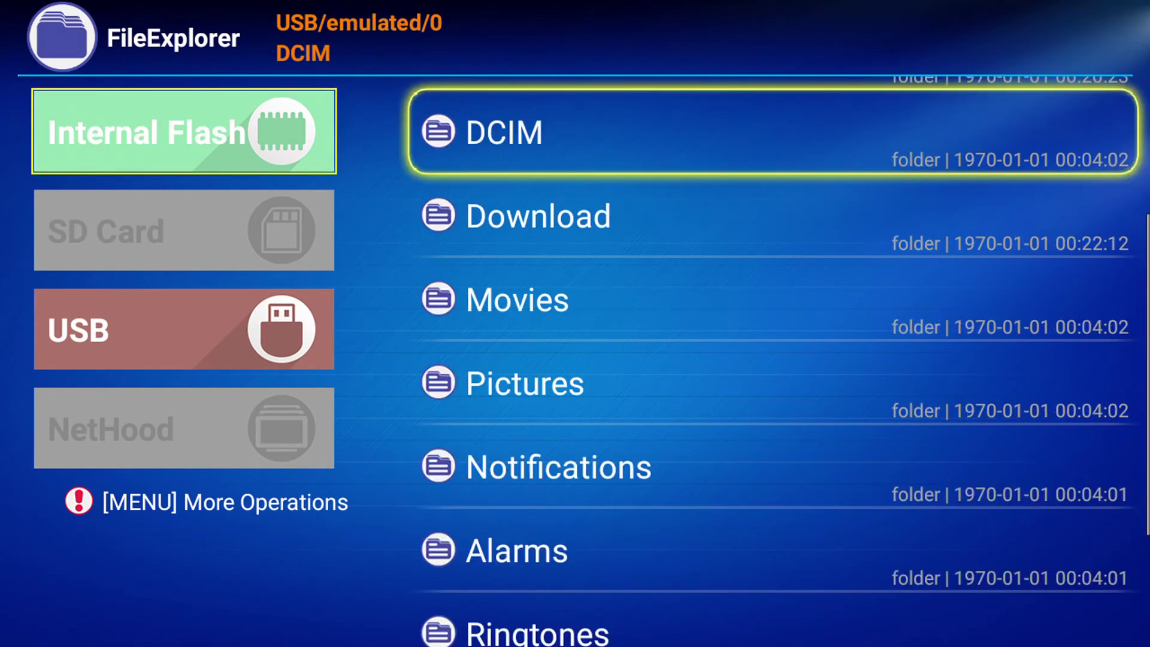
pyautogui.press('Down')
pyautogui.press('Return')
pyautogui.press('Down')
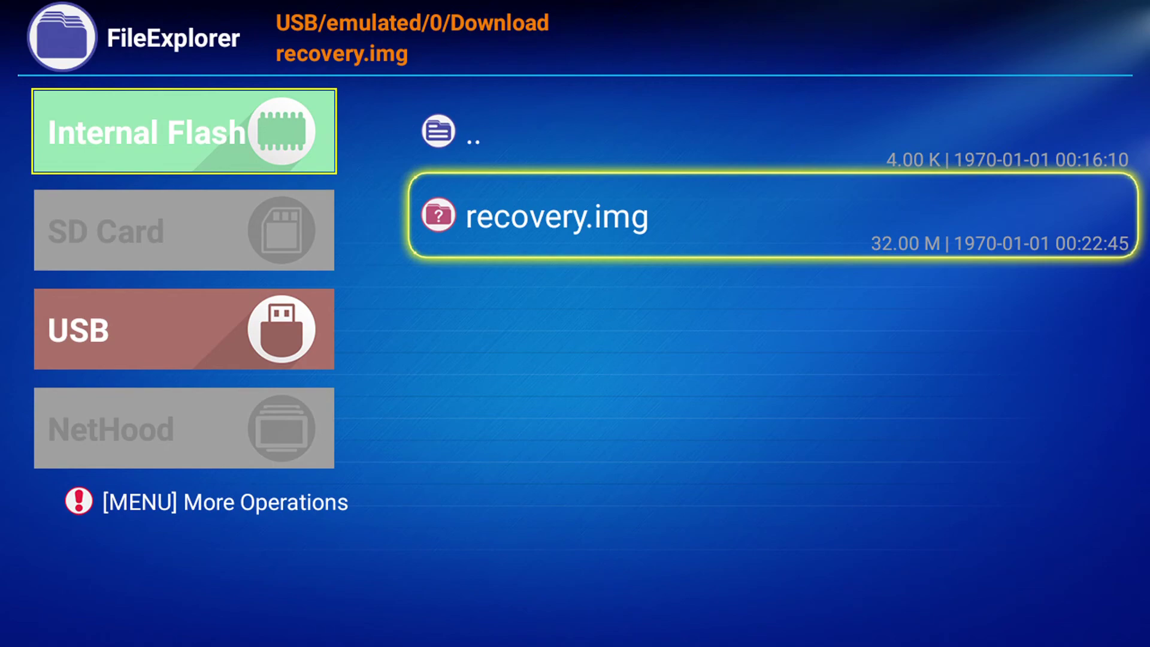
# Return to the home screen and open My Apps to reach the Power Menu app.
pyautogui.press('Home')
pyautogui.press('Right')
pyautogui.press('Down')
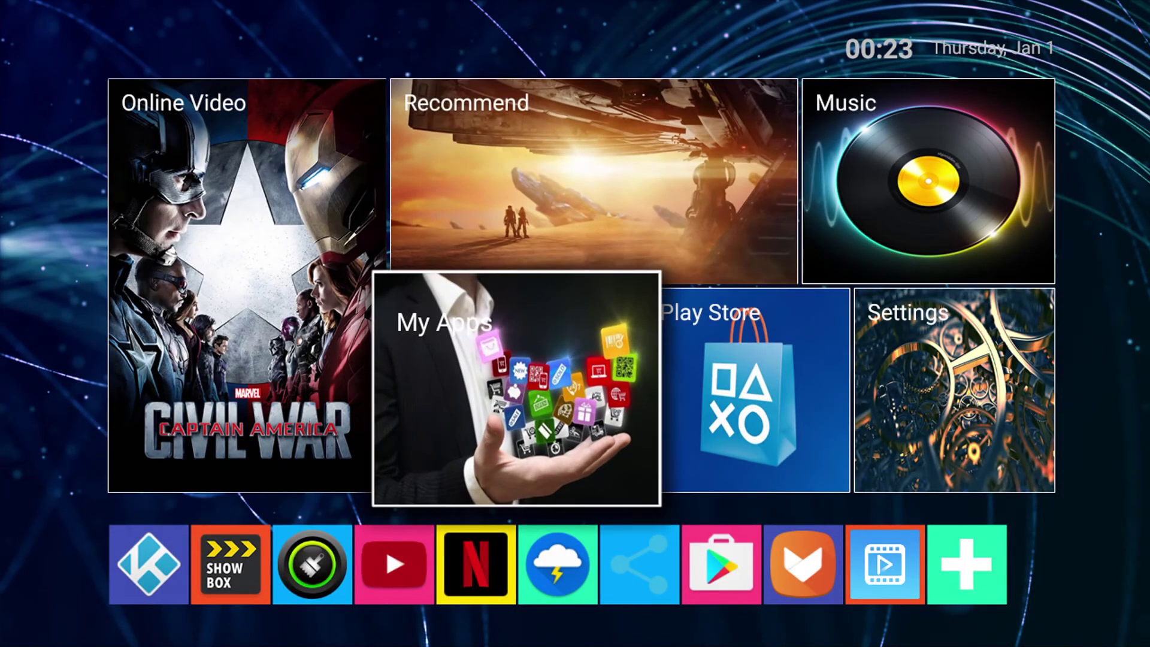
pyautogui.press('Return')
pyautogui.press('Right')
pyautogui.press('Right')
pyautogui.press('Right')
pyautogui.press('Right')
pyautogui.press('Down')
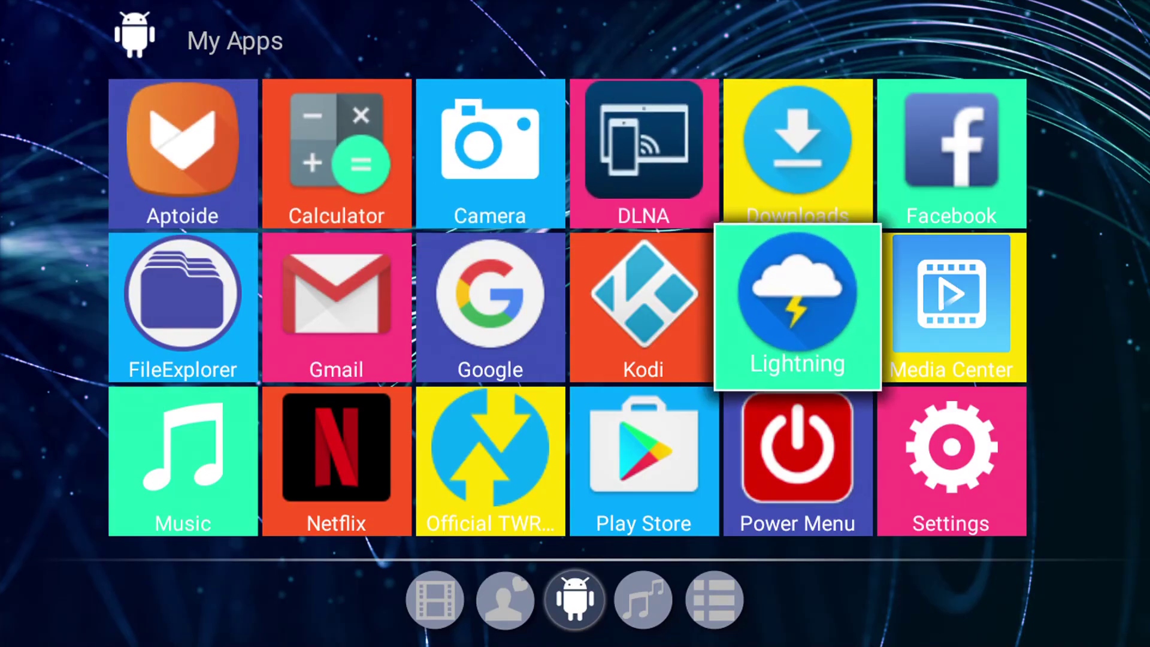